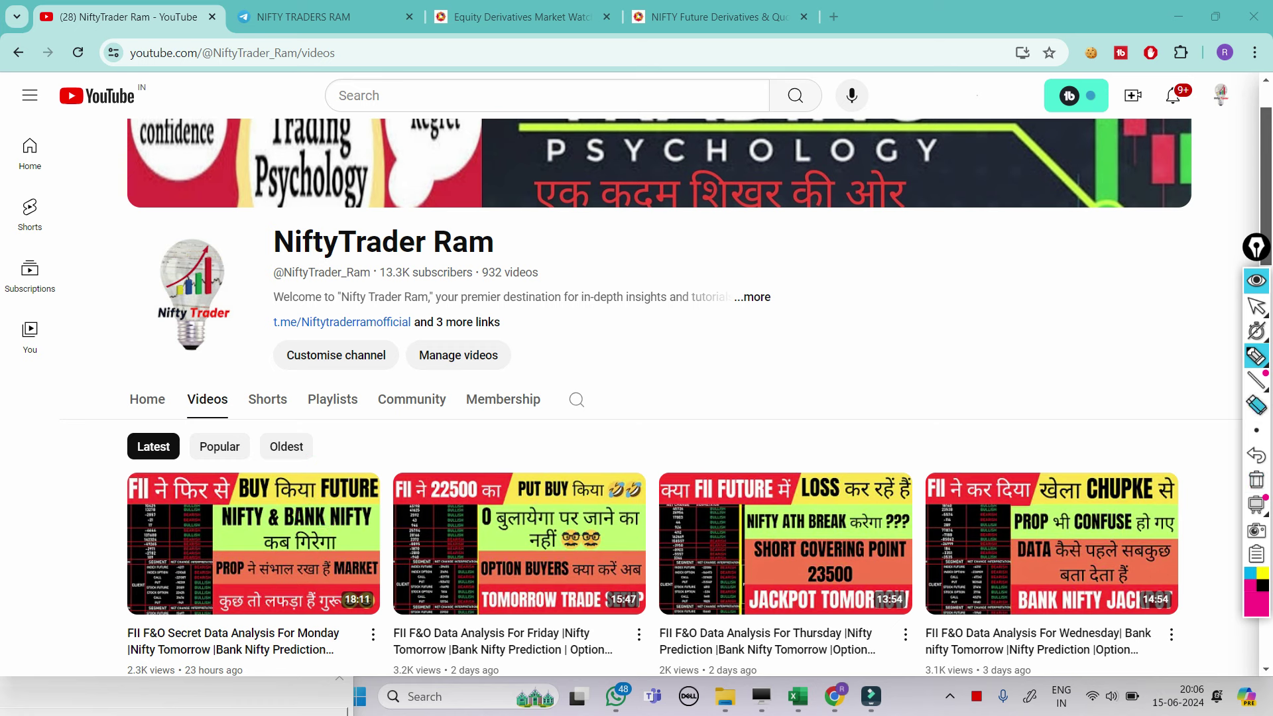
Leave the screen pen mode and switch to the RAM.xlsm workbook in Excel.
left_click(1257, 306)
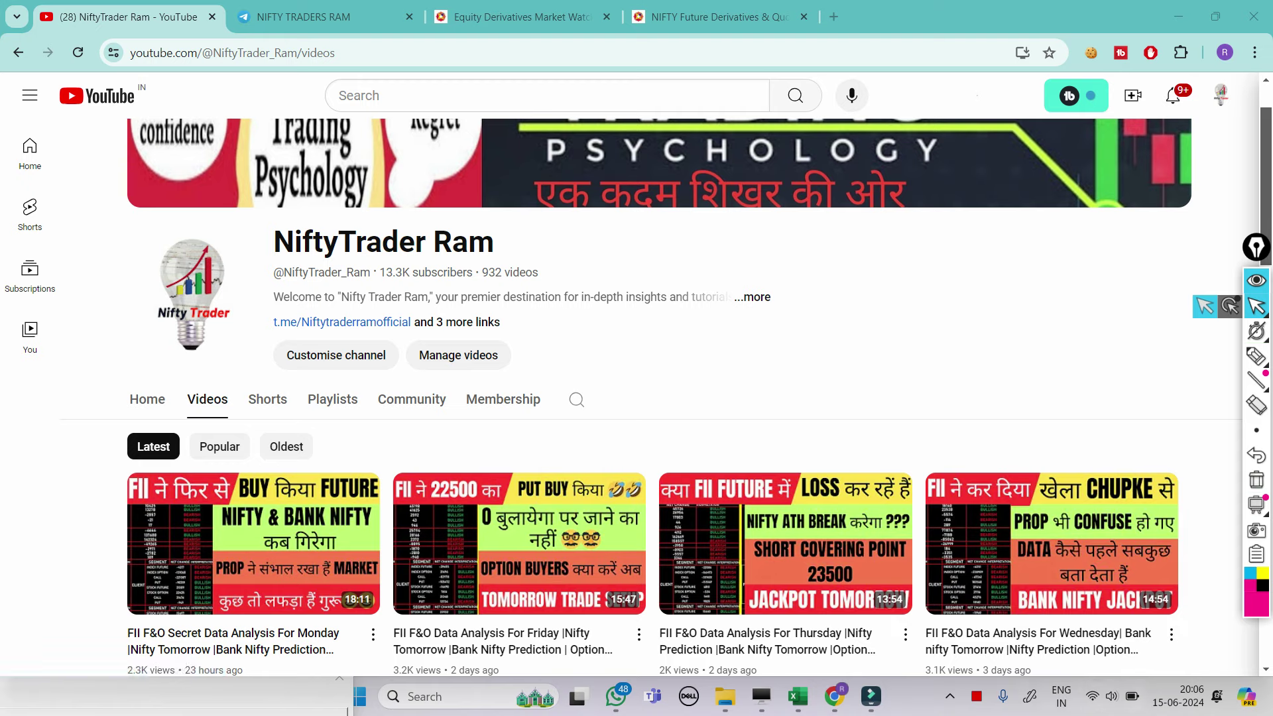
mouse_move(798, 697)
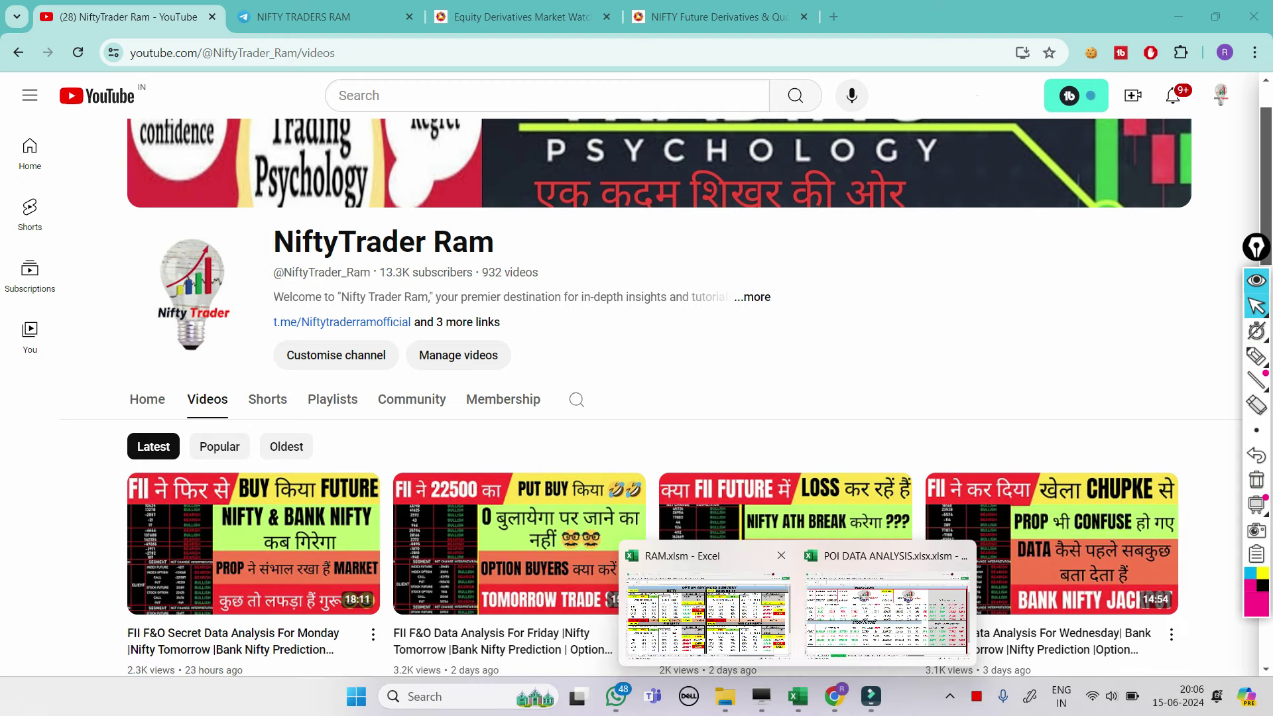
left_click(709, 610)
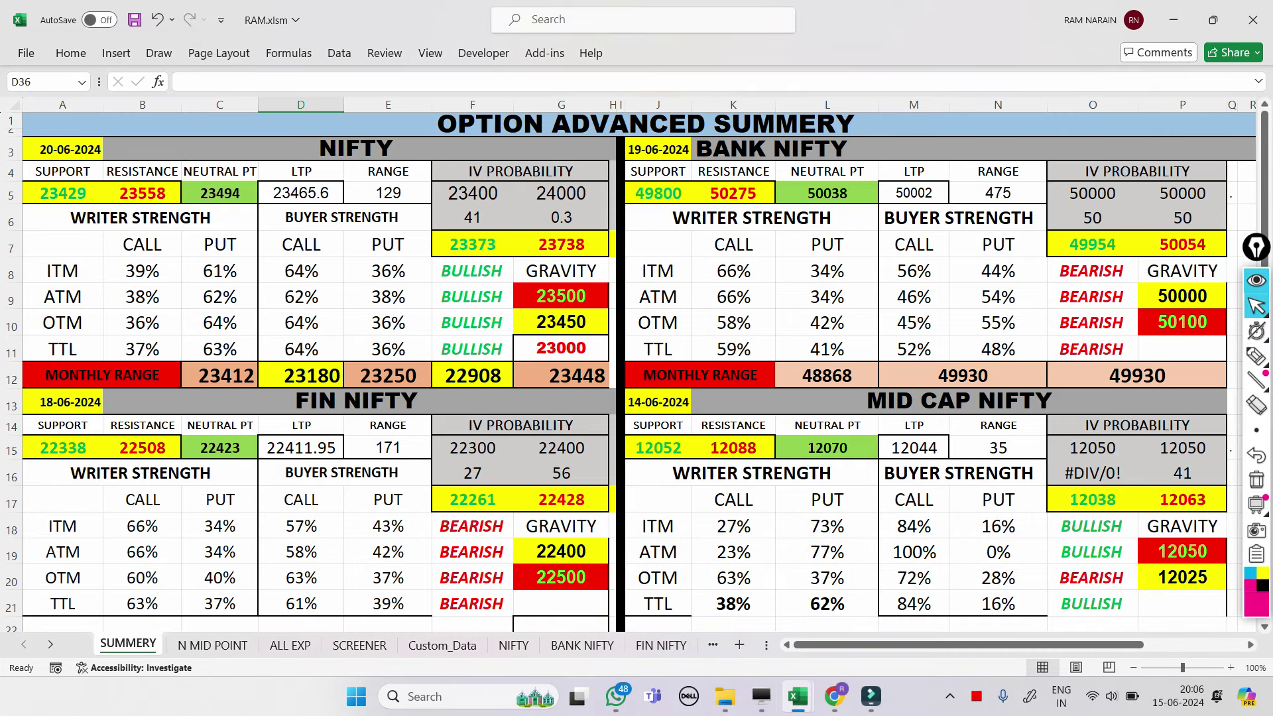
Switch to the POI DATA ANALYSIS workbook, leaving the screen pen off.
left_click(1256, 356)
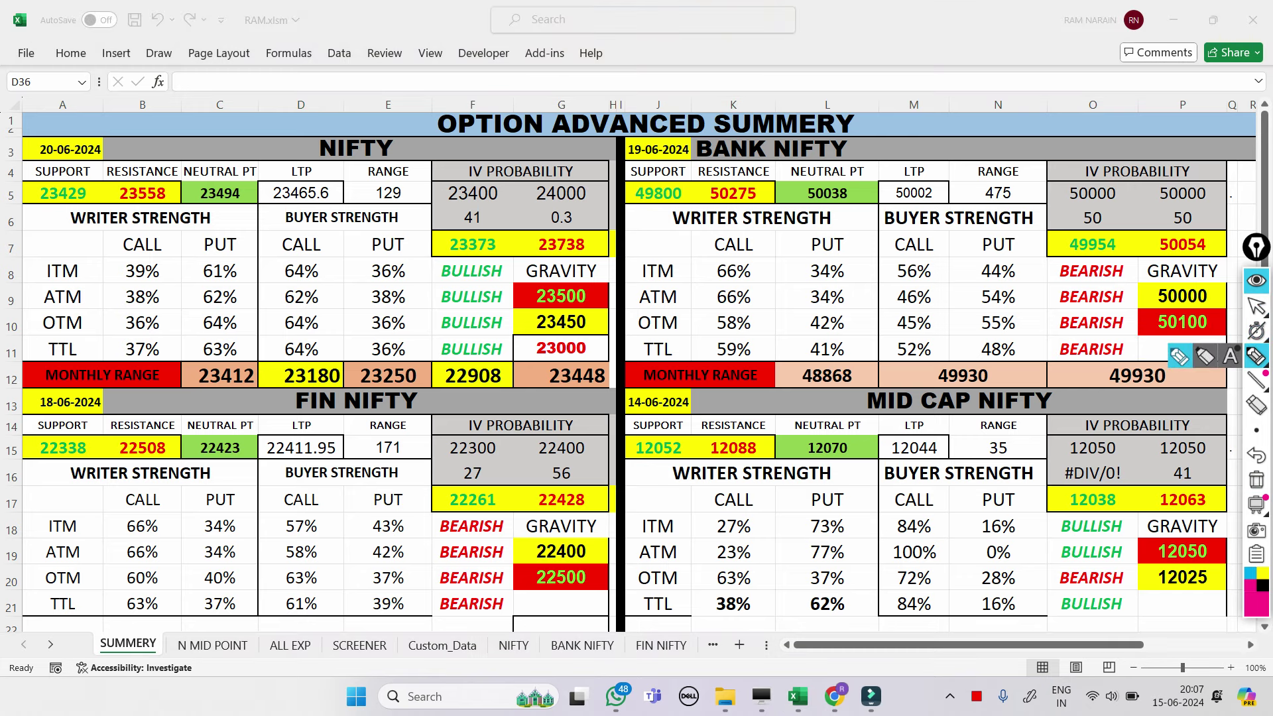
left_click(1256, 305)
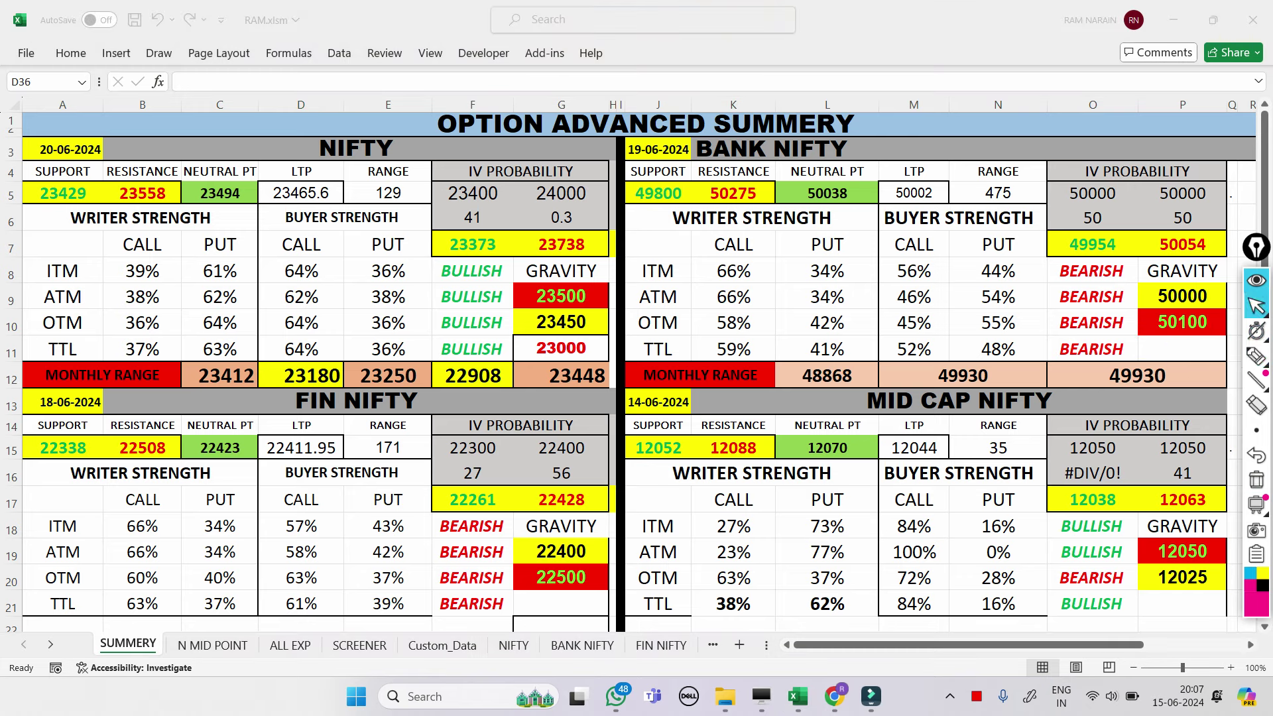
mouse_move(797, 697)
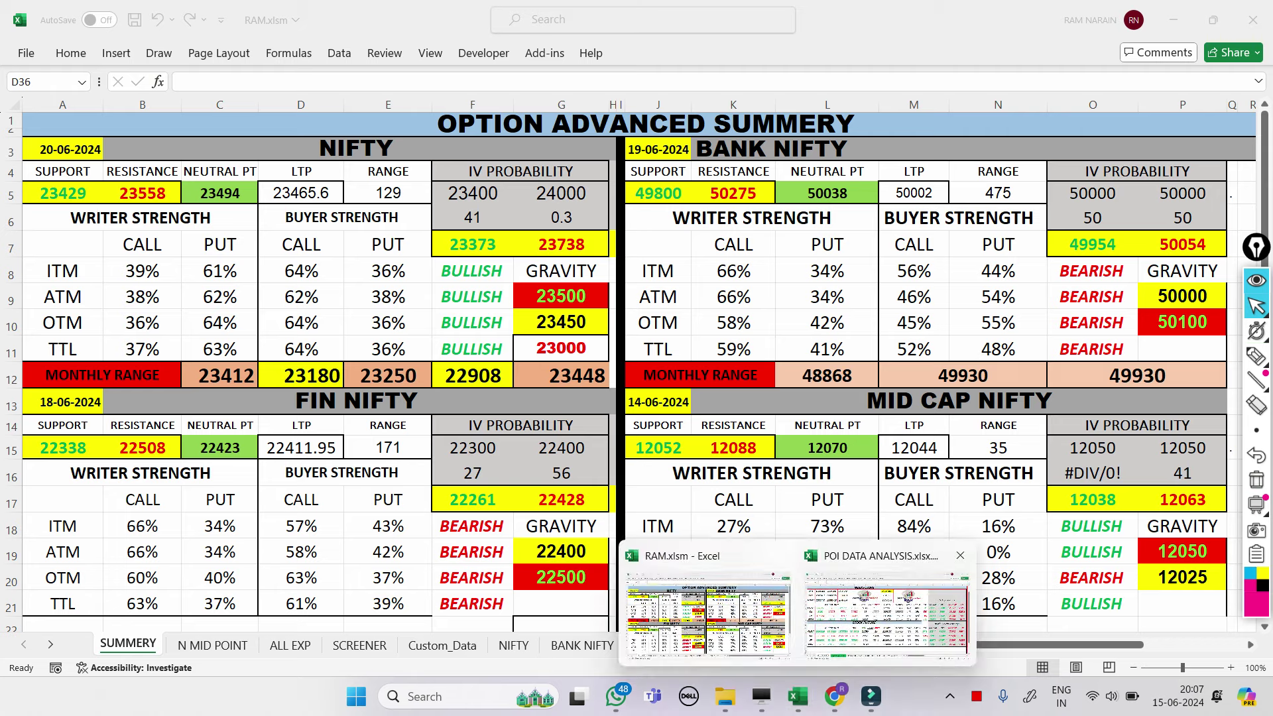
left_click(895, 624)
Circle FII's index future net position and today's long change with the pen, handwrite "Long" and a circled note beside them, and clear the ink.
left_click(1256, 356)
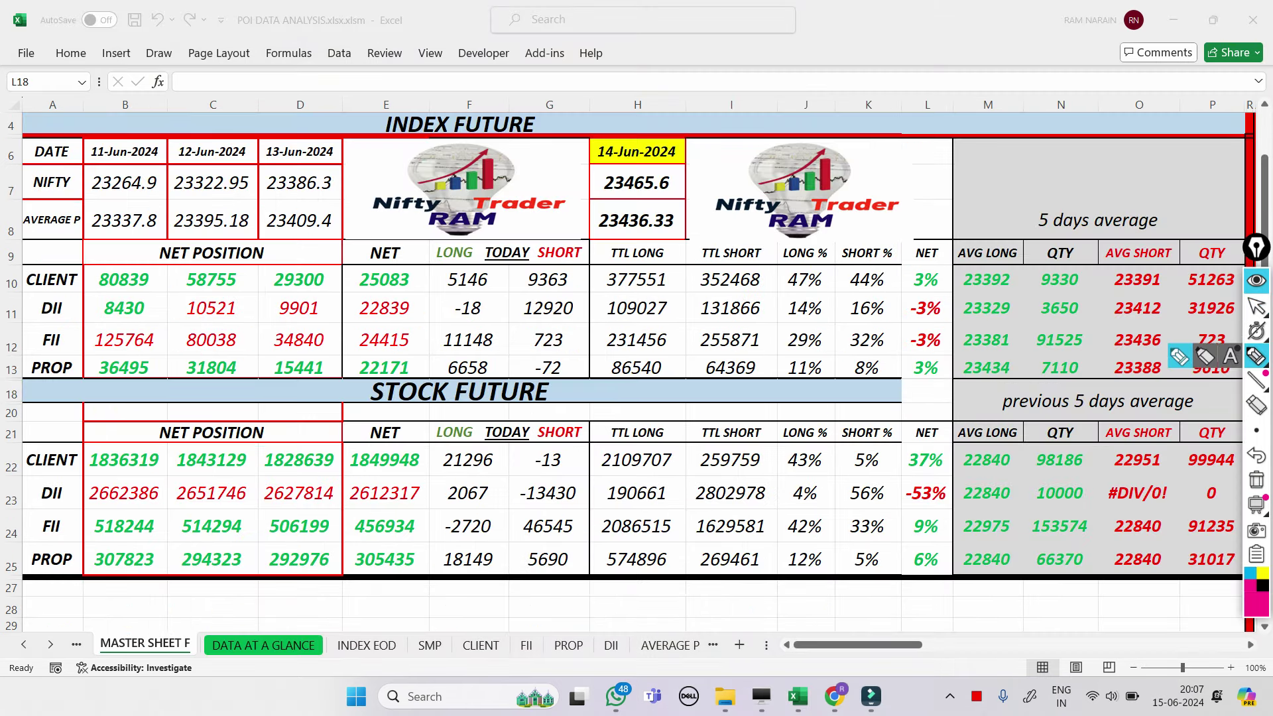
mouse_move(361, 331)
left_mouse_down()
mouse_move(406, 330)
mouse_move(331, 333)
left_mouse_up()
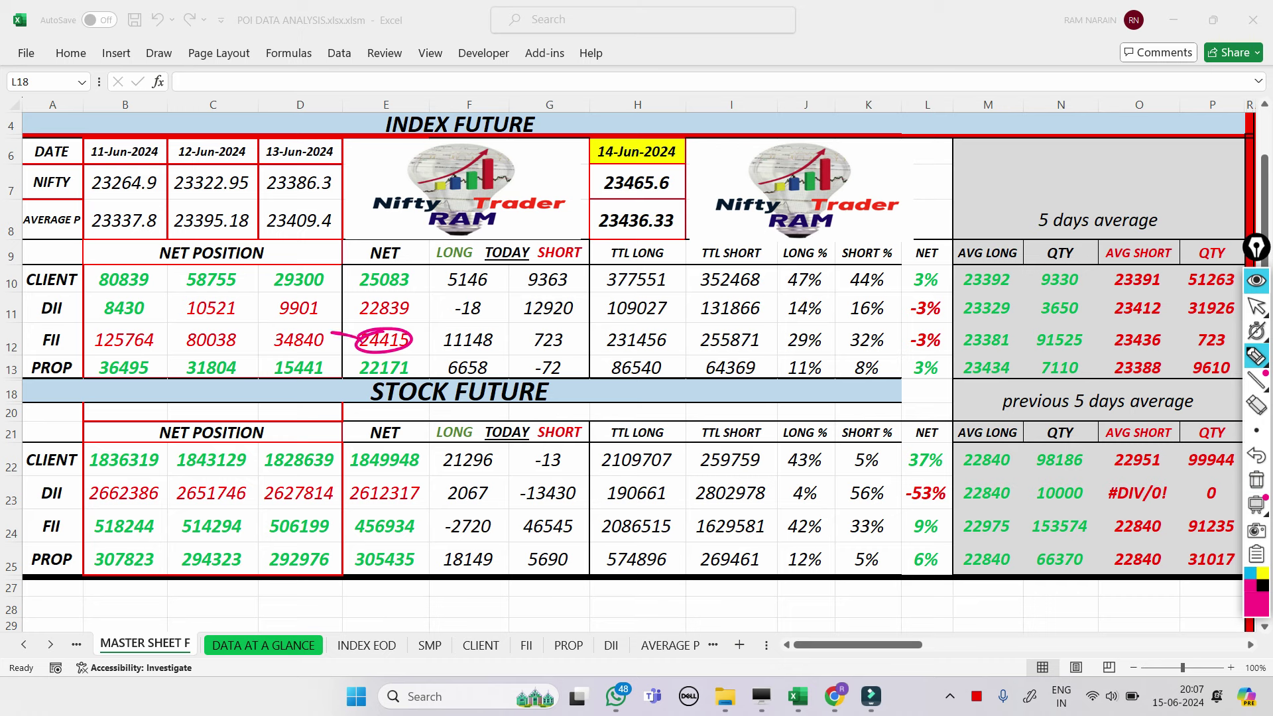
mouse_move(409, 341)
left_mouse_down()
mouse_move(424, 346)
mouse_move(407, 353)
mouse_move(471, 323)
mouse_move(437, 329)
mouse_move(442, 309)
mouse_move(457, 328)
left_mouse_up()
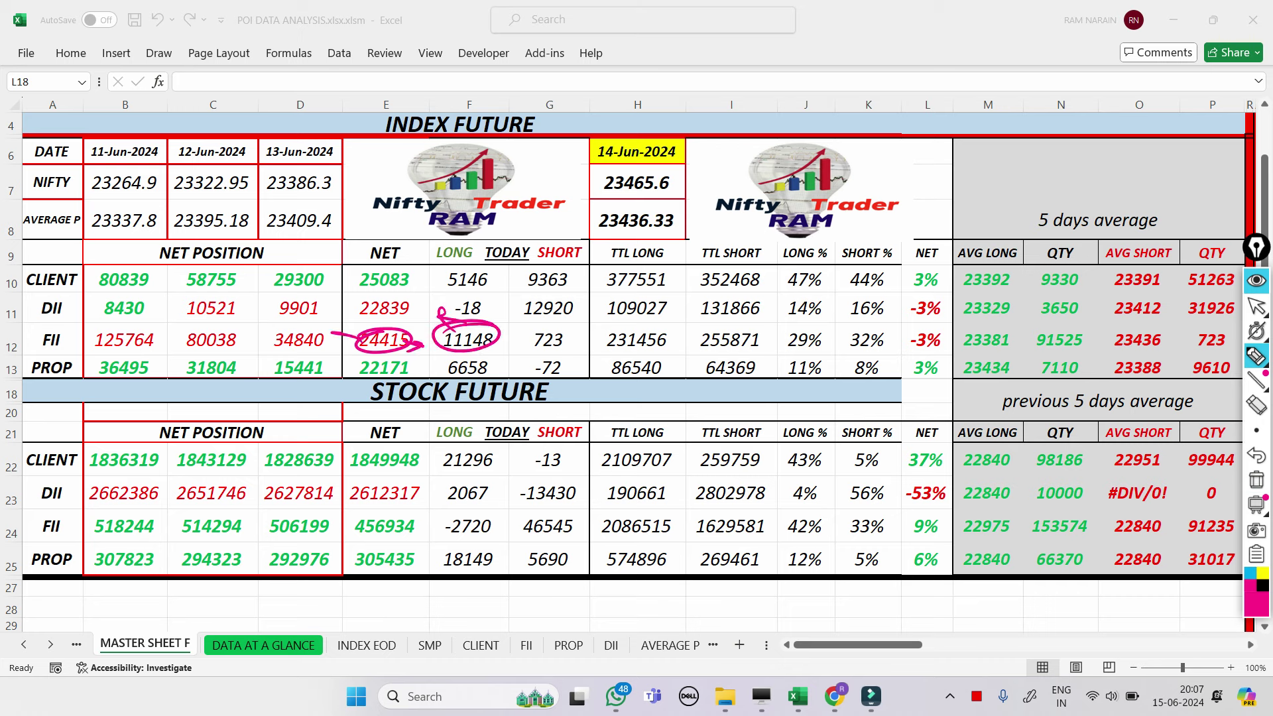
mouse_move(566, 311)
left_mouse_down()
mouse_move(608, 375)
mouse_move(620, 347)
mouse_move(724, 349)
mouse_move(730, 368)
mouse_move(690, 316)
left_mouse_up()
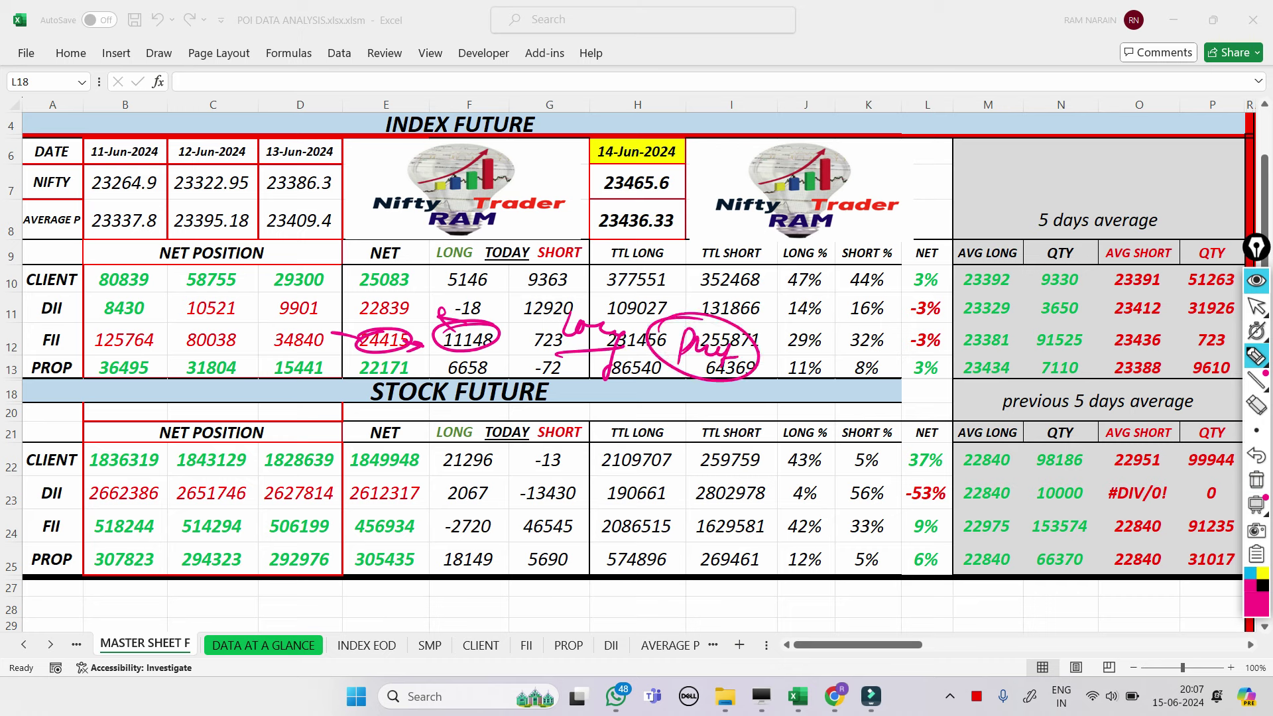
left_click_drag(748, 373, 768, 383)
left_click(1256, 478)
Circle FII's index future long and short percentages, add a handwritten percentage with an arrow, clear the ink and return to the pointer.
mouse_move(789, 325)
left_mouse_down()
mouse_move(812, 328)
mouse_move(777, 335)
mouse_move(772, 311)
mouse_move(847, 329)
mouse_move(879, 311)
mouse_move(900, 323)
mouse_move(856, 310)
left_mouse_up()
left_click_drag(896, 361, 907, 388)
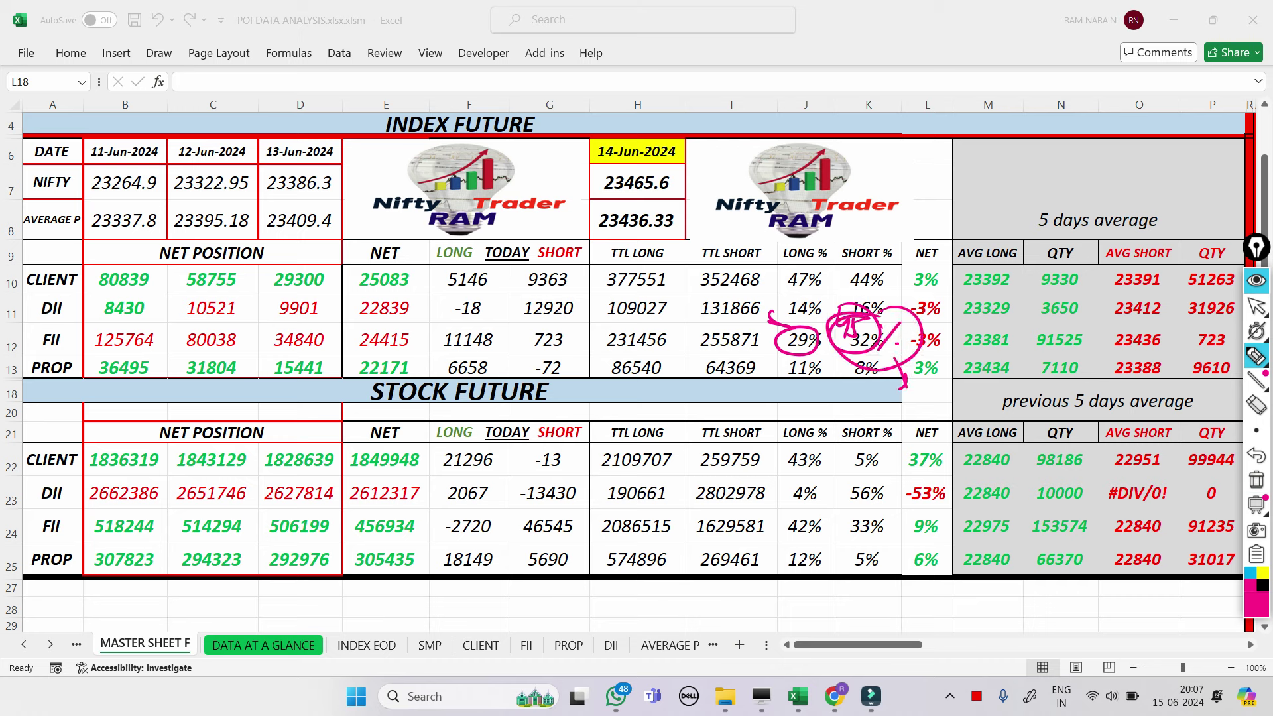
left_click(1256, 479)
left_click(1257, 306)
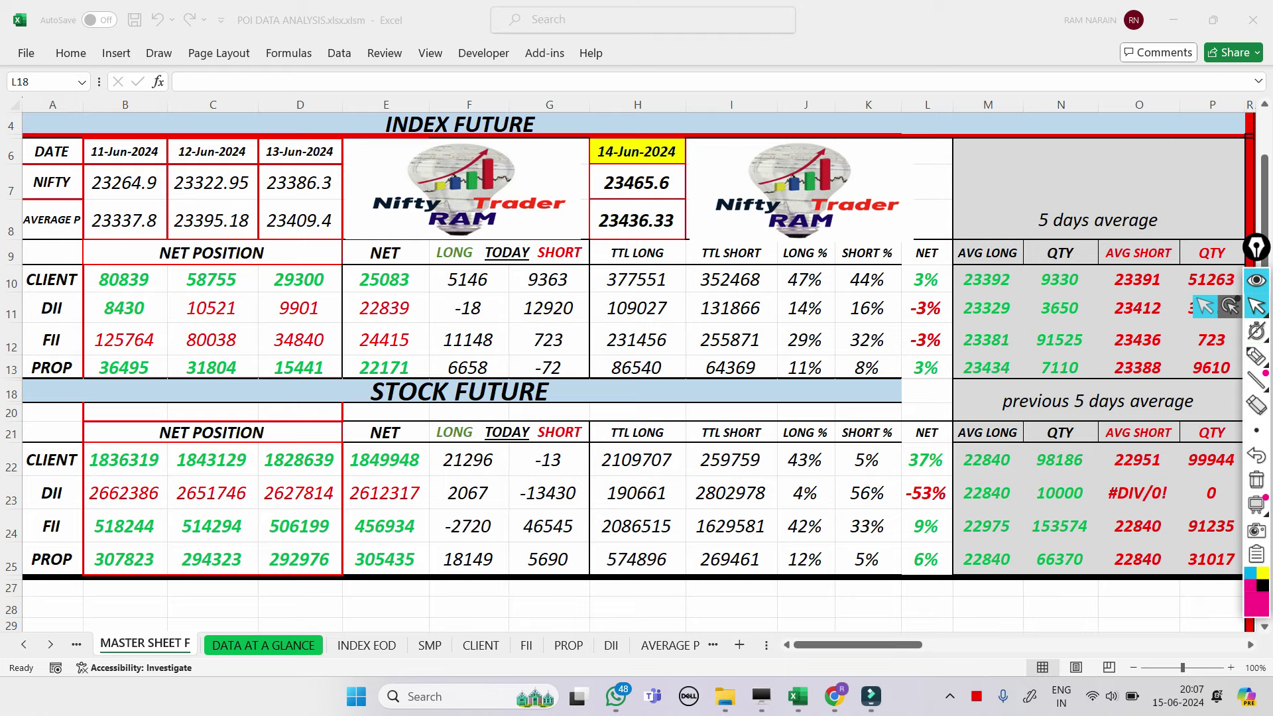
On the FII sheet, mark the 04062024 row's date, index level, short and net percentages, add an upward short-percentage arrow, and clear the ink.
left_click(527, 644)
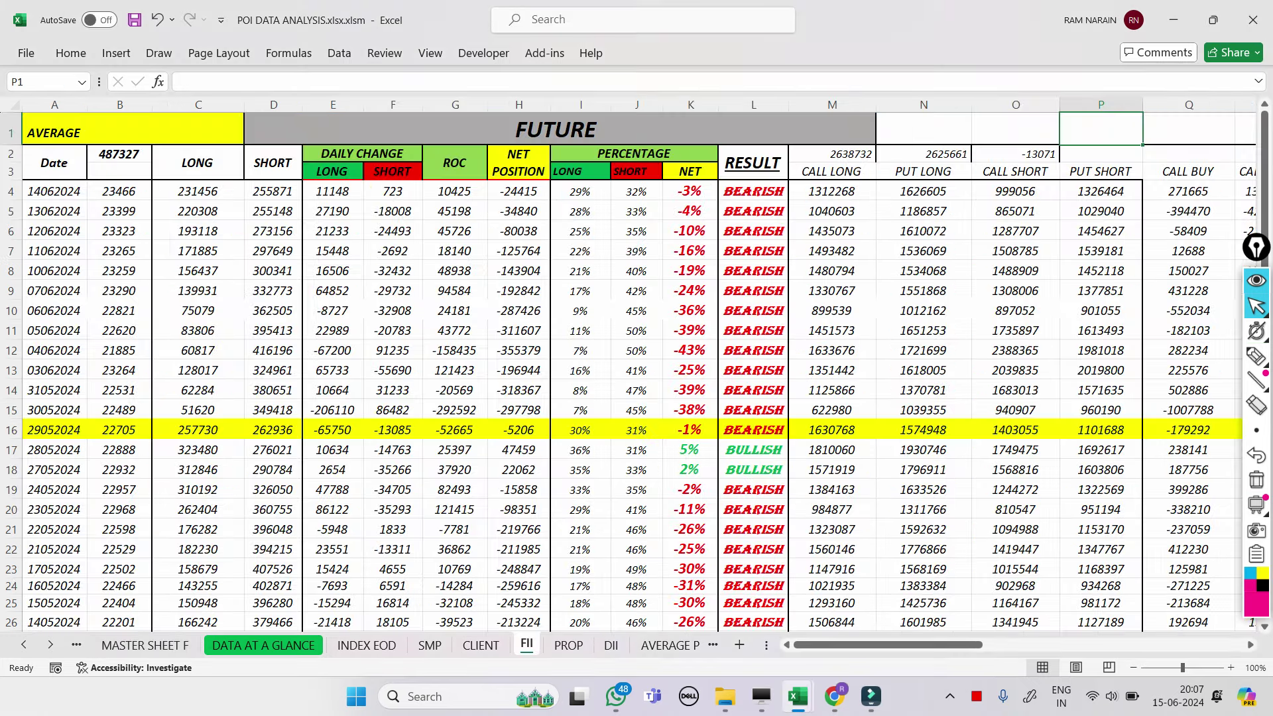
left_click(1256, 357)
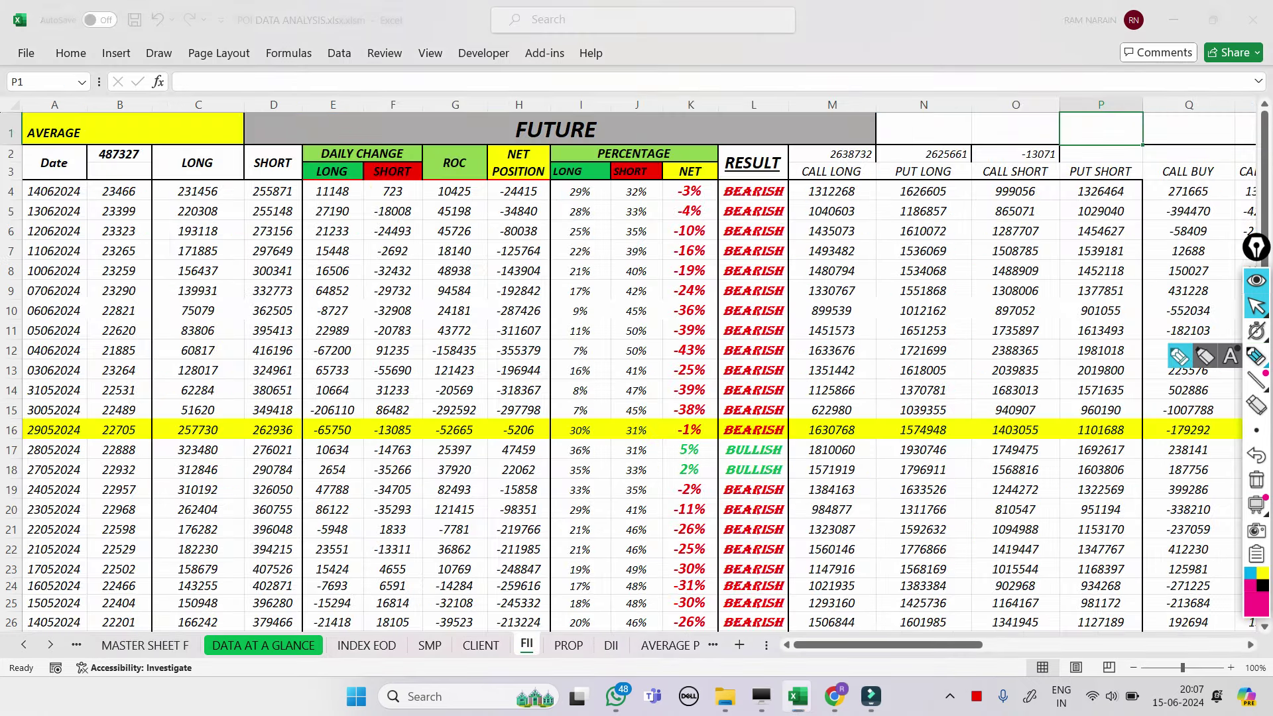
mouse_move(671, 350)
left_mouse_down()
mouse_move(683, 342)
mouse_move(716, 361)
mouse_move(690, 349)
left_mouse_up()
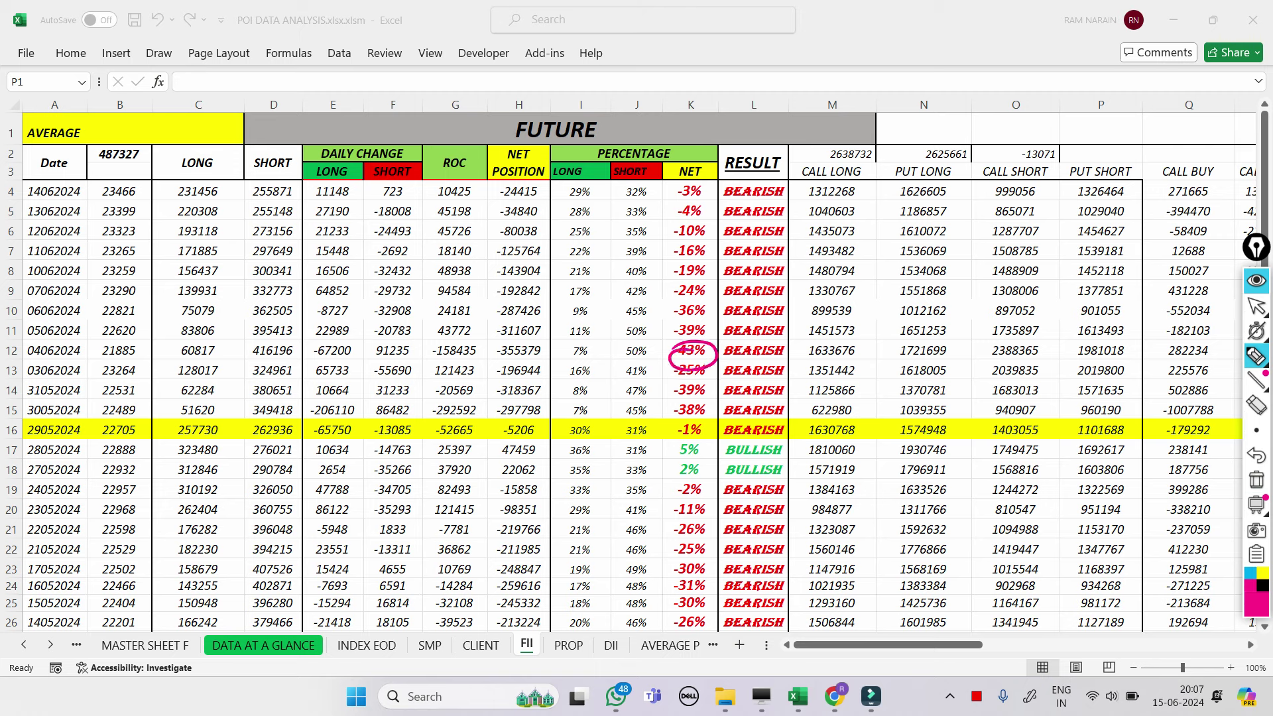
mouse_move(99, 345)
left_mouse_down()
mouse_move(116, 364)
mouse_move(77, 357)
left_mouse_up()
left_click_drag(157, 351, 153, 363)
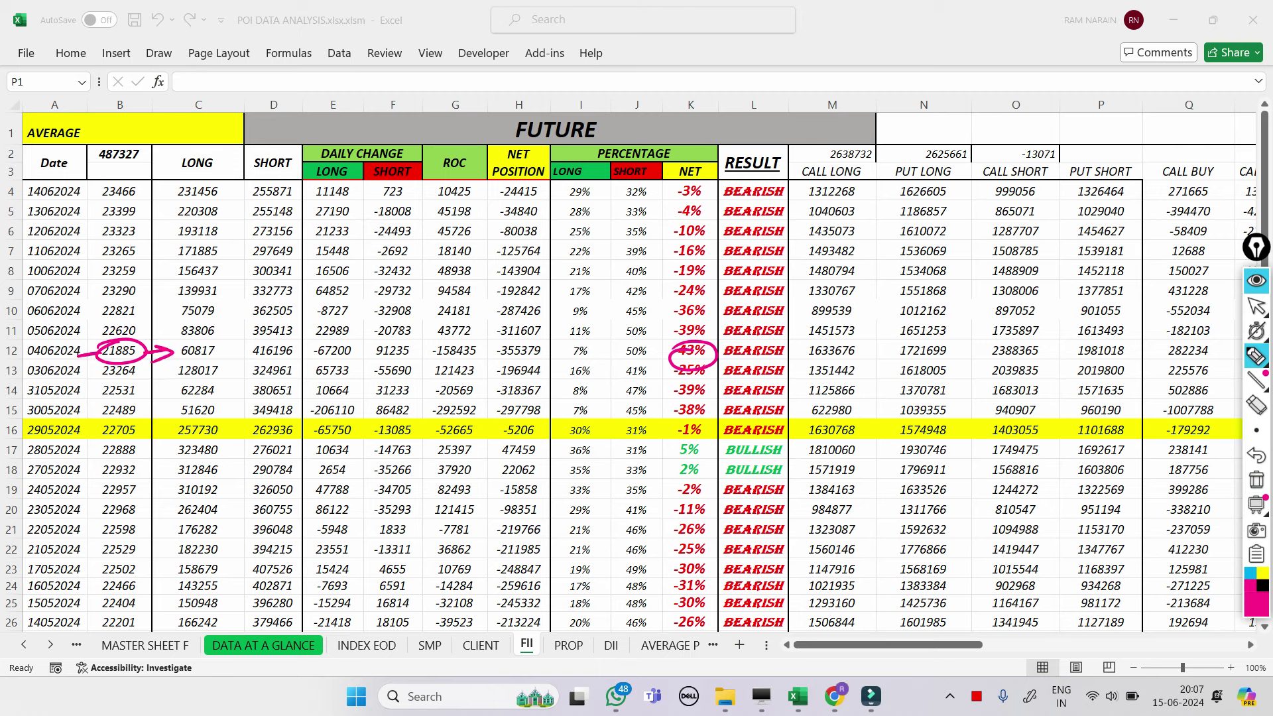
left_click_drag(23, 356, 59, 353)
mouse_move(623, 343)
left_mouse_down()
mouse_move(645, 366)
mouse_move(625, 345)
mouse_move(621, 240)
mouse_move(649, 247)
left_mouse_up()
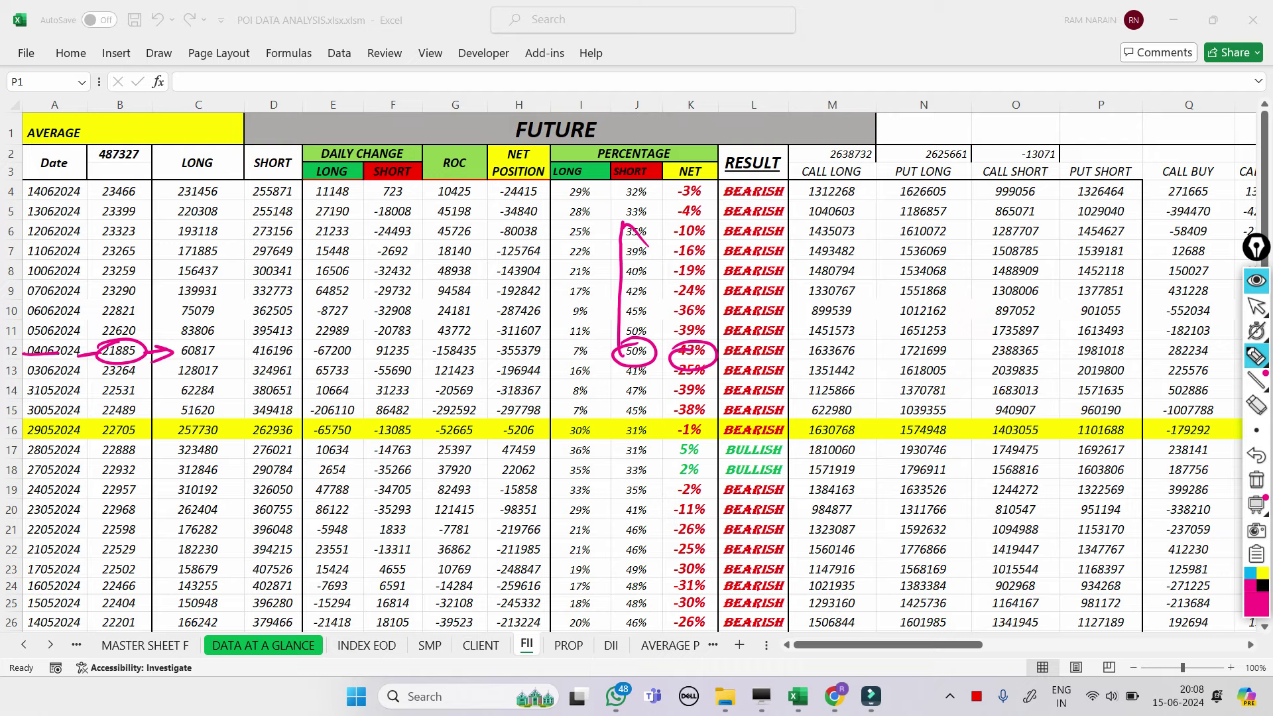
left_click(1257, 479)
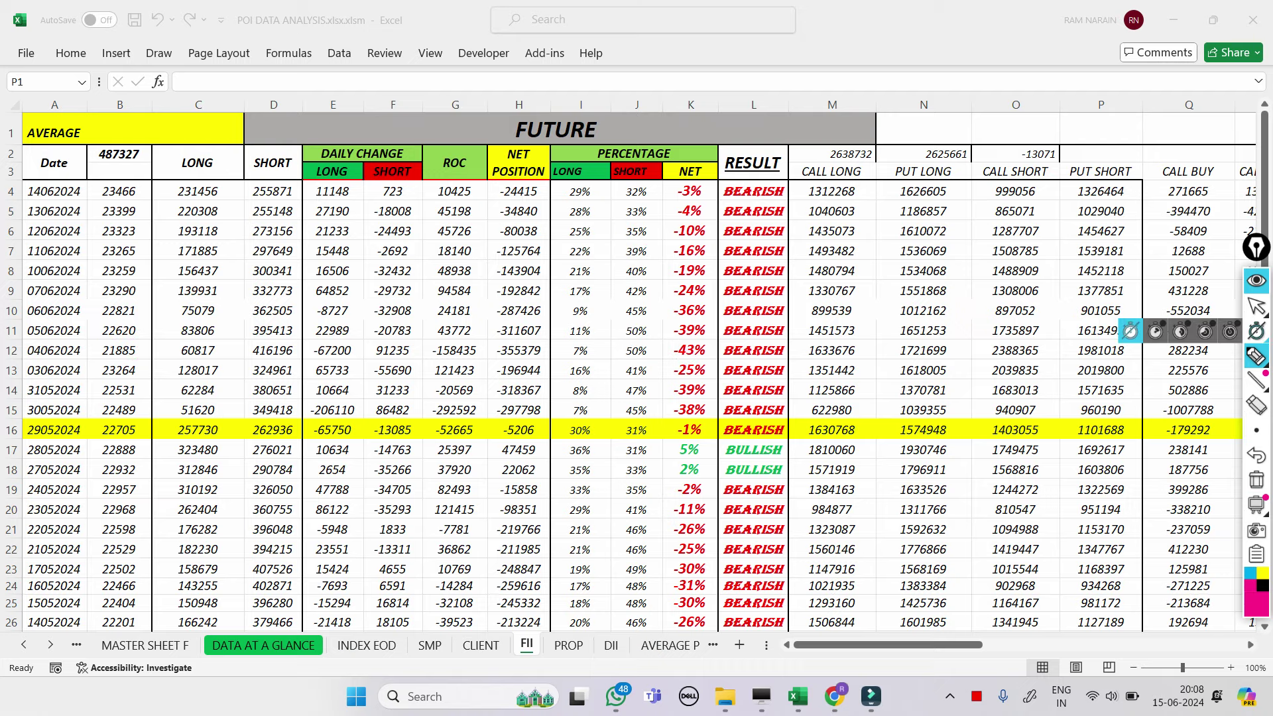
left_click(1257, 306)
Circle the 15052024 and 16052024 short percentages, and trace the index level and short percentage from mid-May up to 28052024.
scroll(1256, 306, "down", 4)
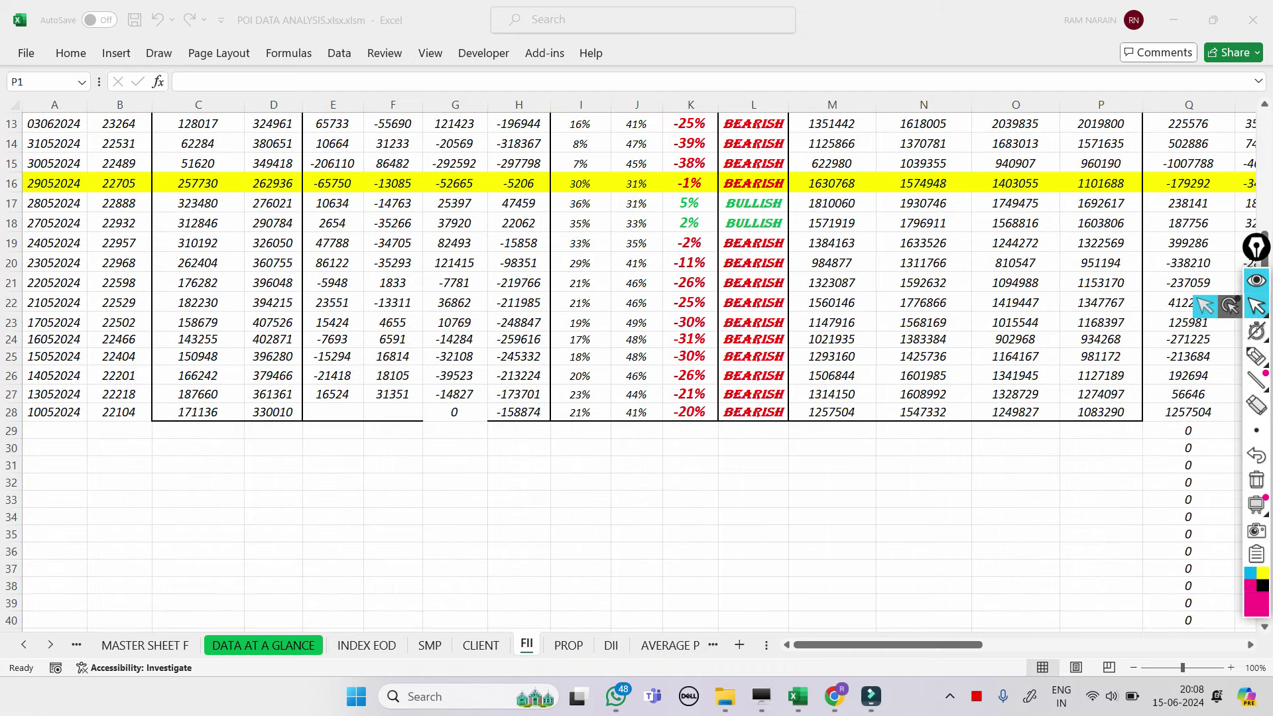
scroll(1256, 305, "up", 2)
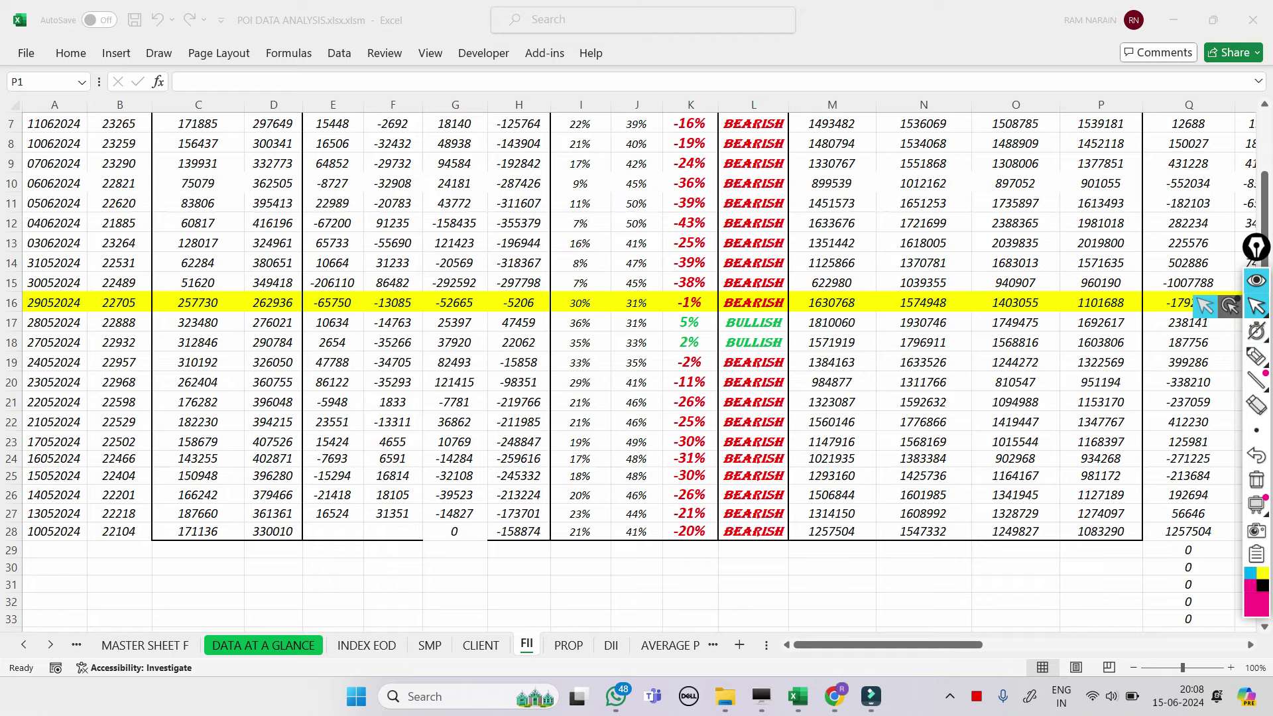
scroll(1256, 306, "up", 2)
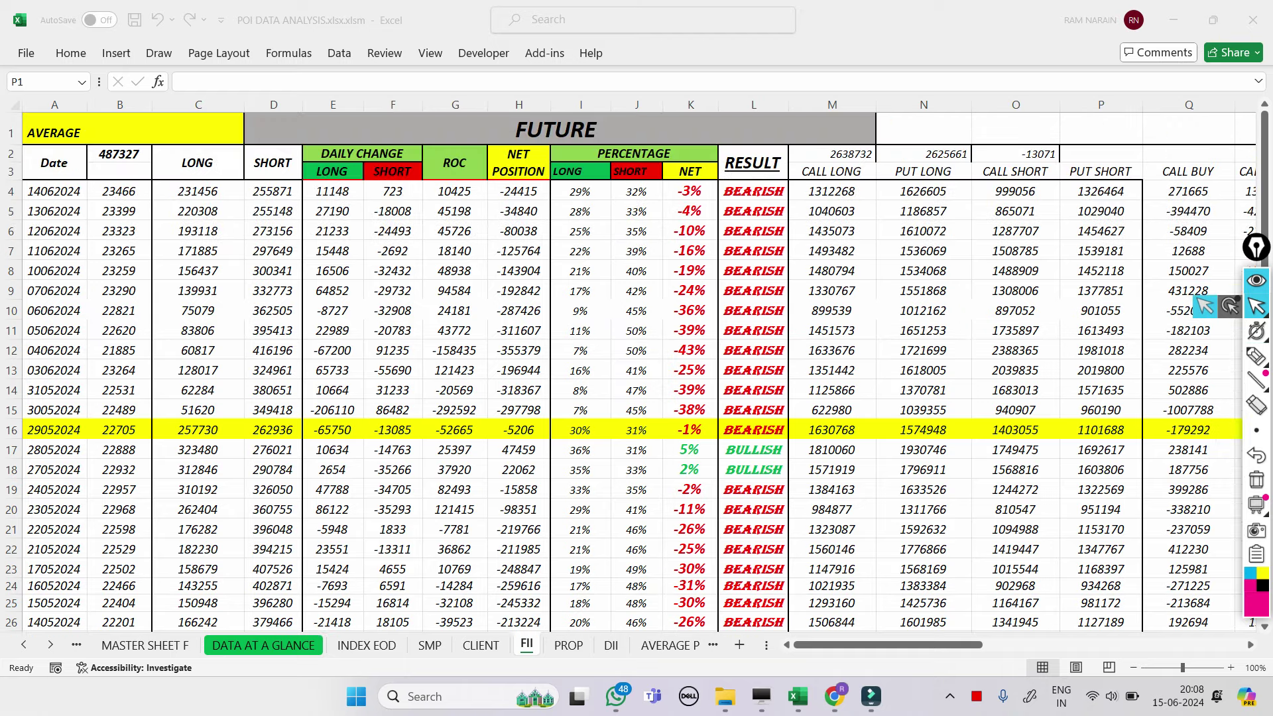
scroll(1256, 305, "down", 1)
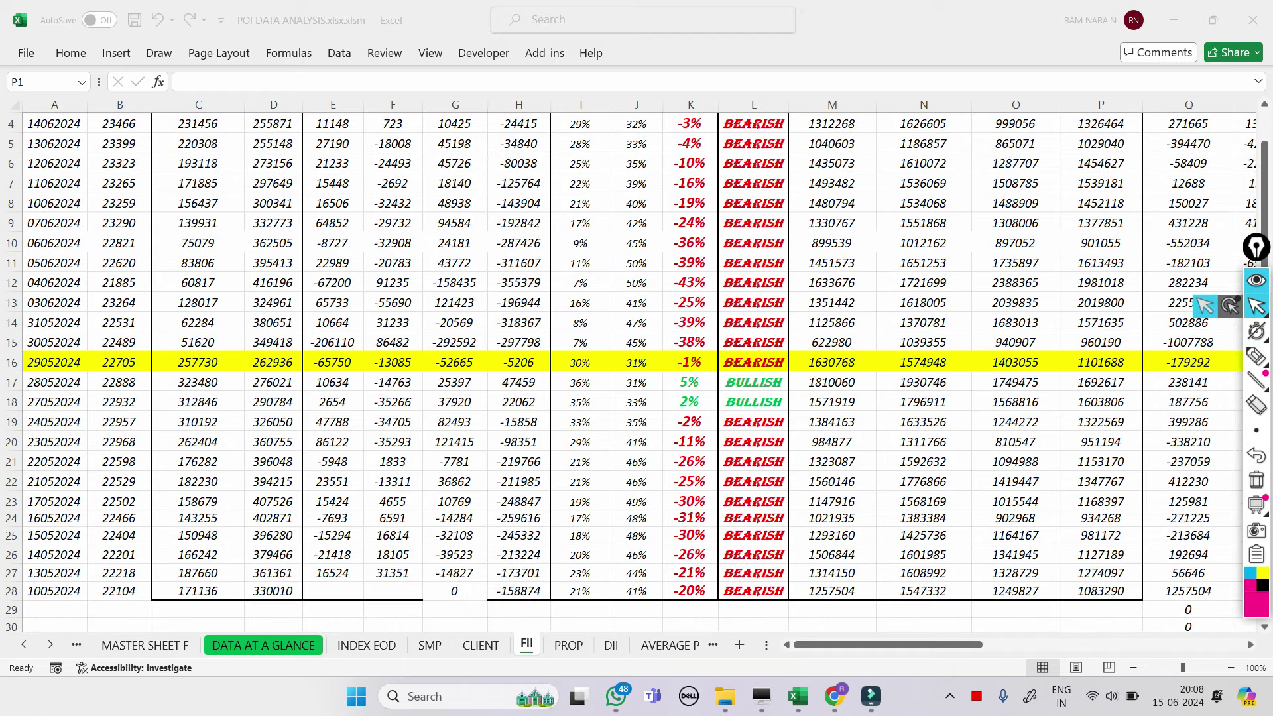
left_click(1257, 356)
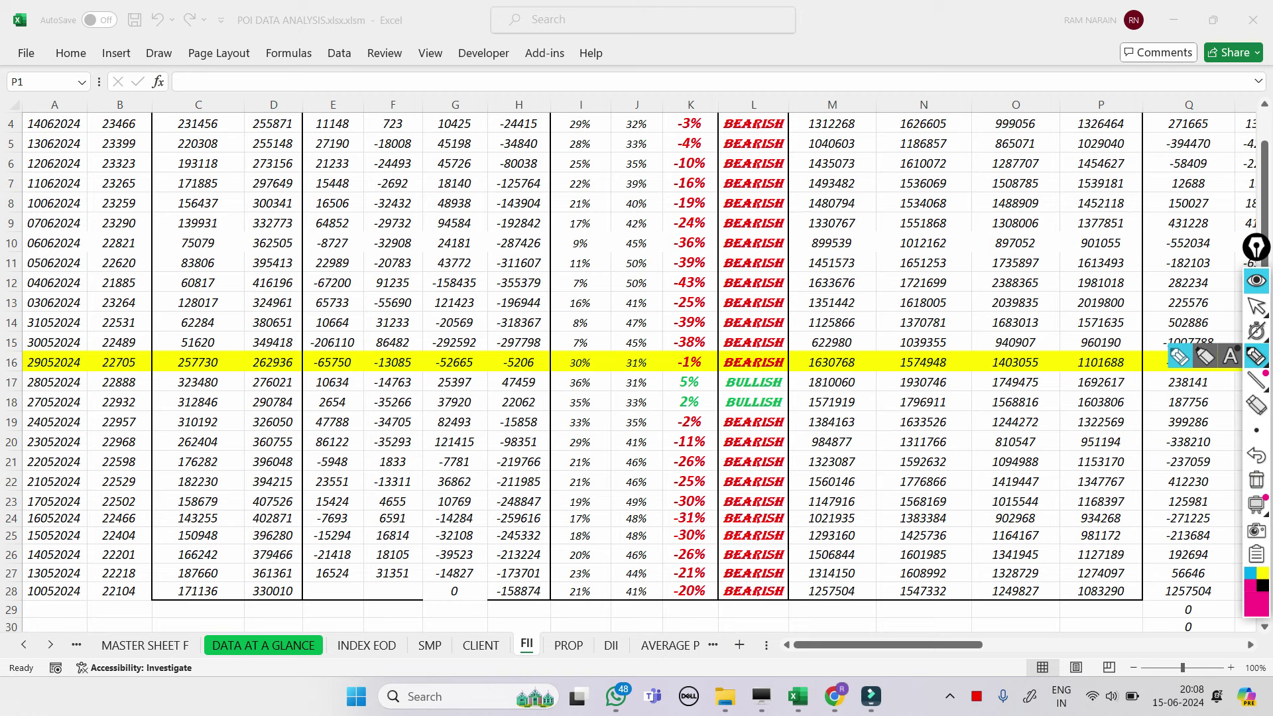
mouse_move(620, 527)
left_mouse_down()
mouse_move(621, 543)
mouse_move(657, 514)
mouse_move(630, 530)
left_mouse_up()
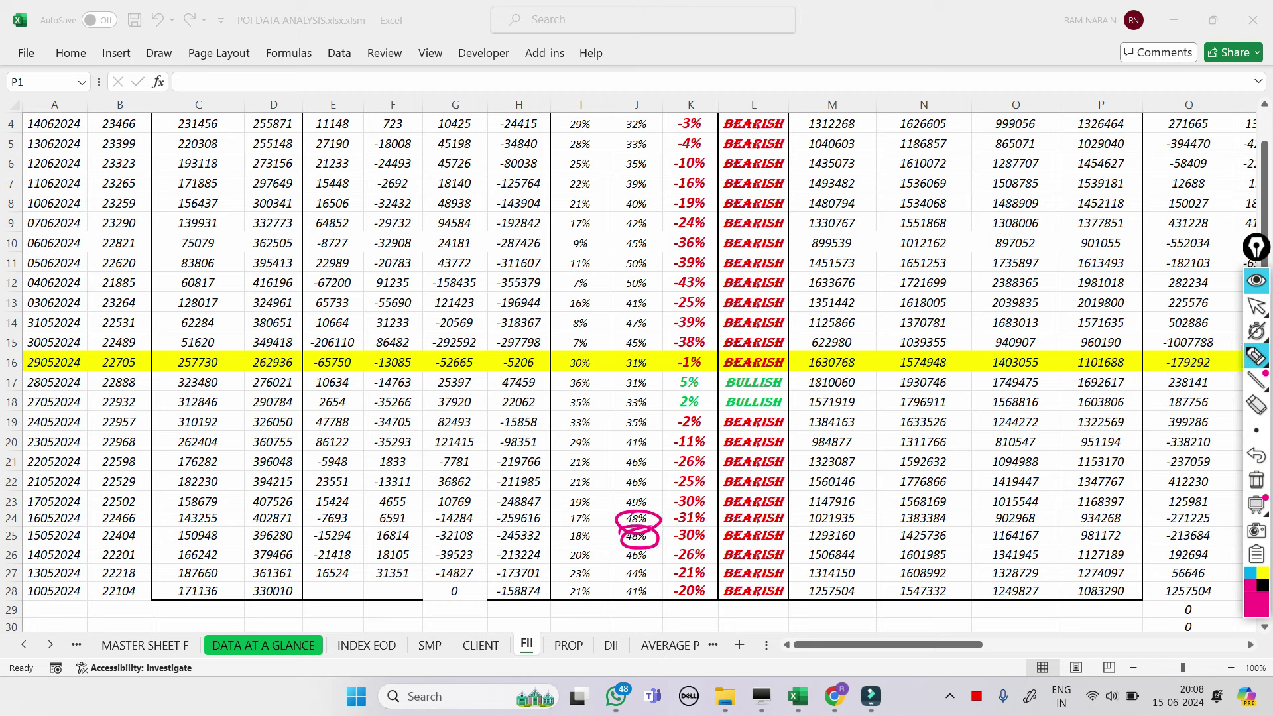
mouse_move(93, 529)
left_mouse_down()
mouse_move(127, 524)
mouse_move(100, 545)
mouse_move(93, 530)
mouse_move(100, 388)
mouse_move(122, 369)
mouse_move(114, 399)
mouse_move(96, 379)
left_mouse_up()
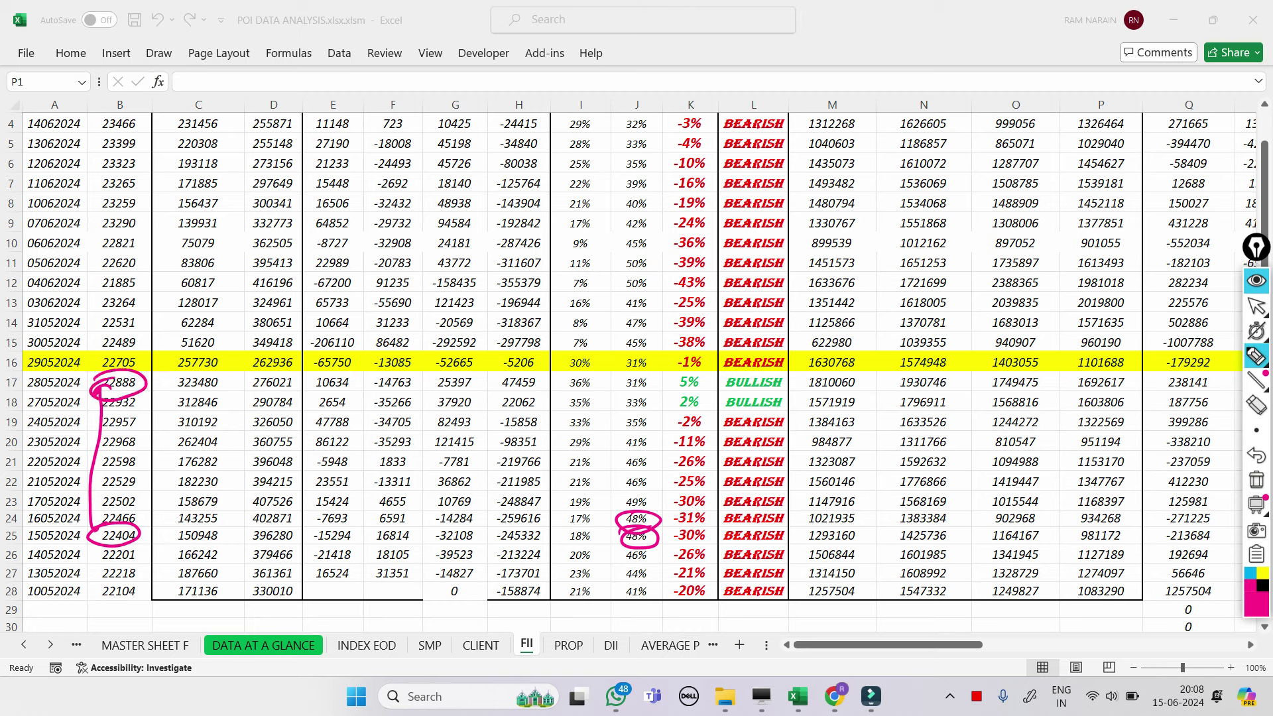
mouse_move(623, 516)
left_mouse_down()
mouse_move(619, 378)
mouse_move(622, 398)
left_mouse_up()
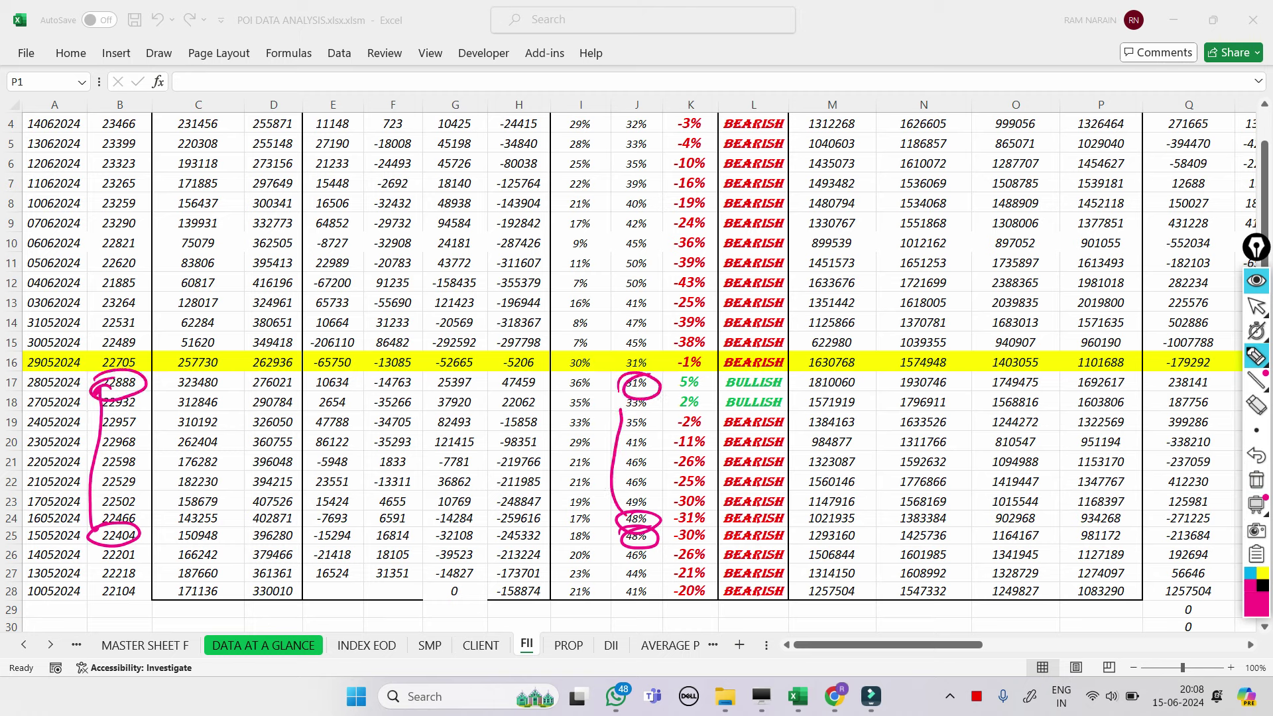
Mark the index levels from 29052024 to 04062024 and onward, circle the 30052024 and 31052024 short percentages, and clear all ink.
mouse_move(100, 361)
left_mouse_down()
mouse_move(142, 357)
mouse_move(100, 362)
mouse_move(134, 343)
mouse_move(99, 350)
mouse_move(97, 287)
left_mouse_up()
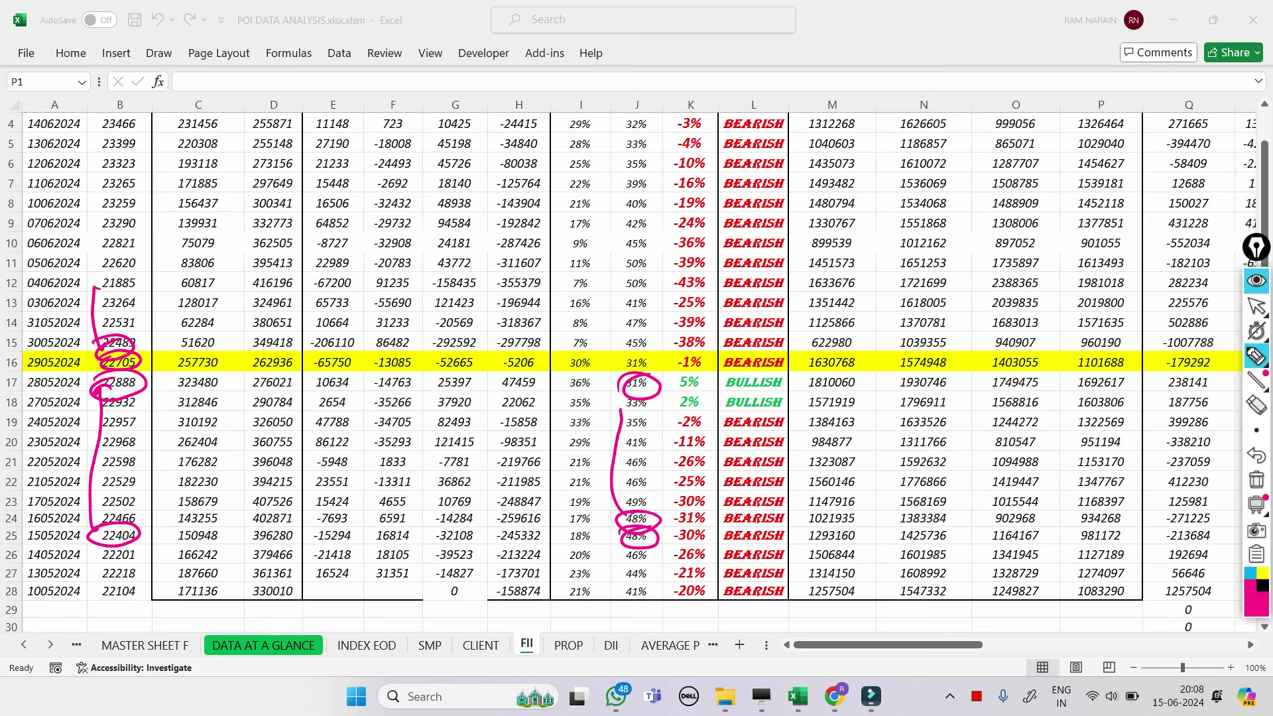
mouse_move(622, 352)
left_mouse_down()
mouse_move(641, 313)
mouse_move(627, 304)
left_mouse_up()
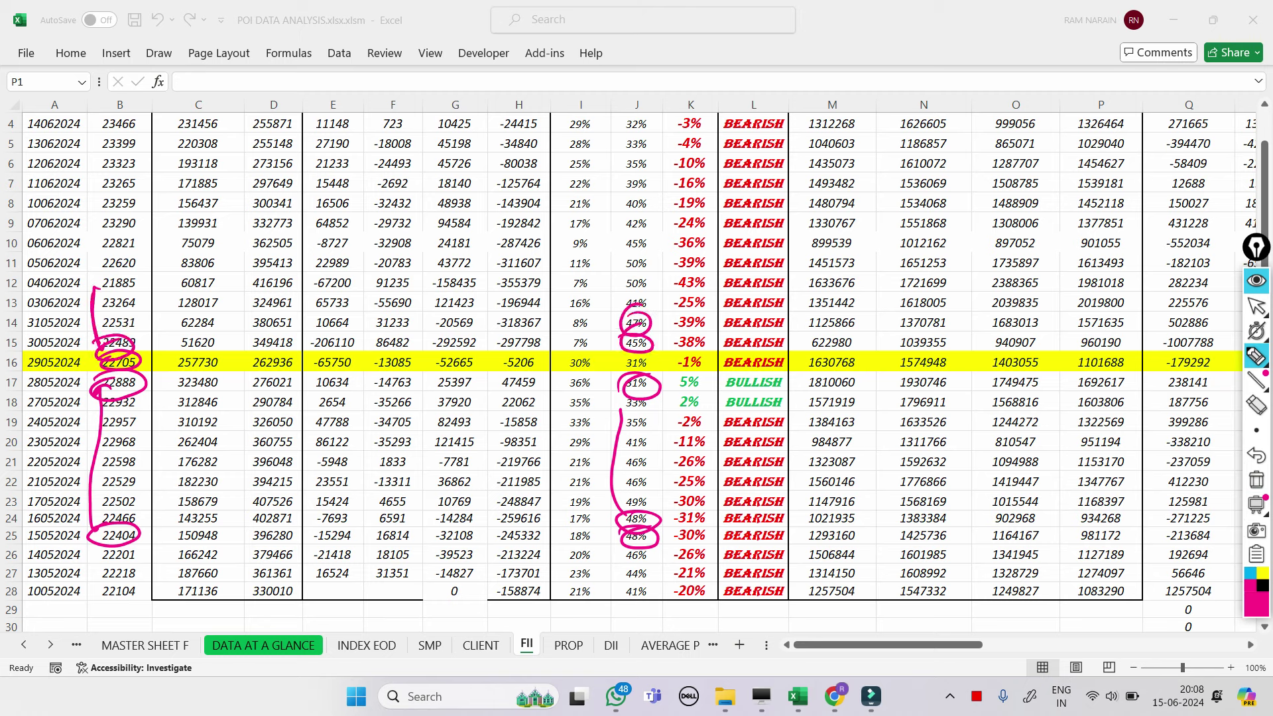
left_click_drag(97, 286, 107, 216)
left_click(1256, 479)
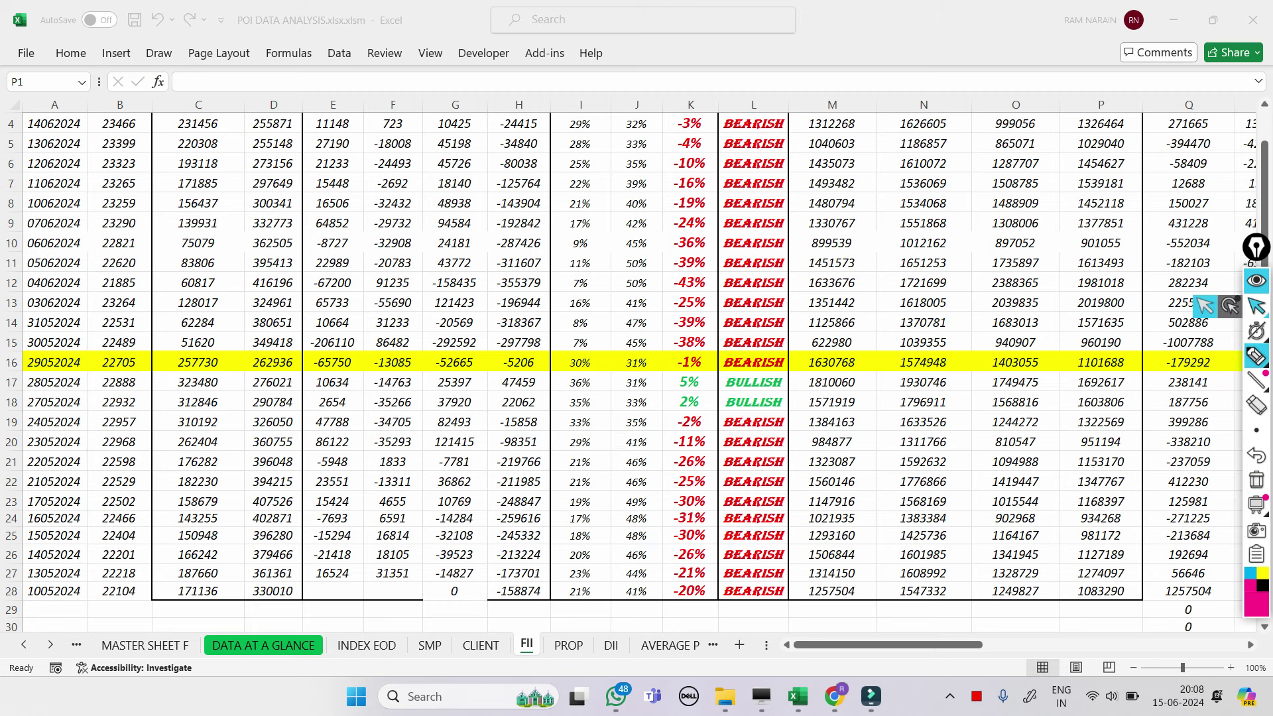
left_click(1257, 306)
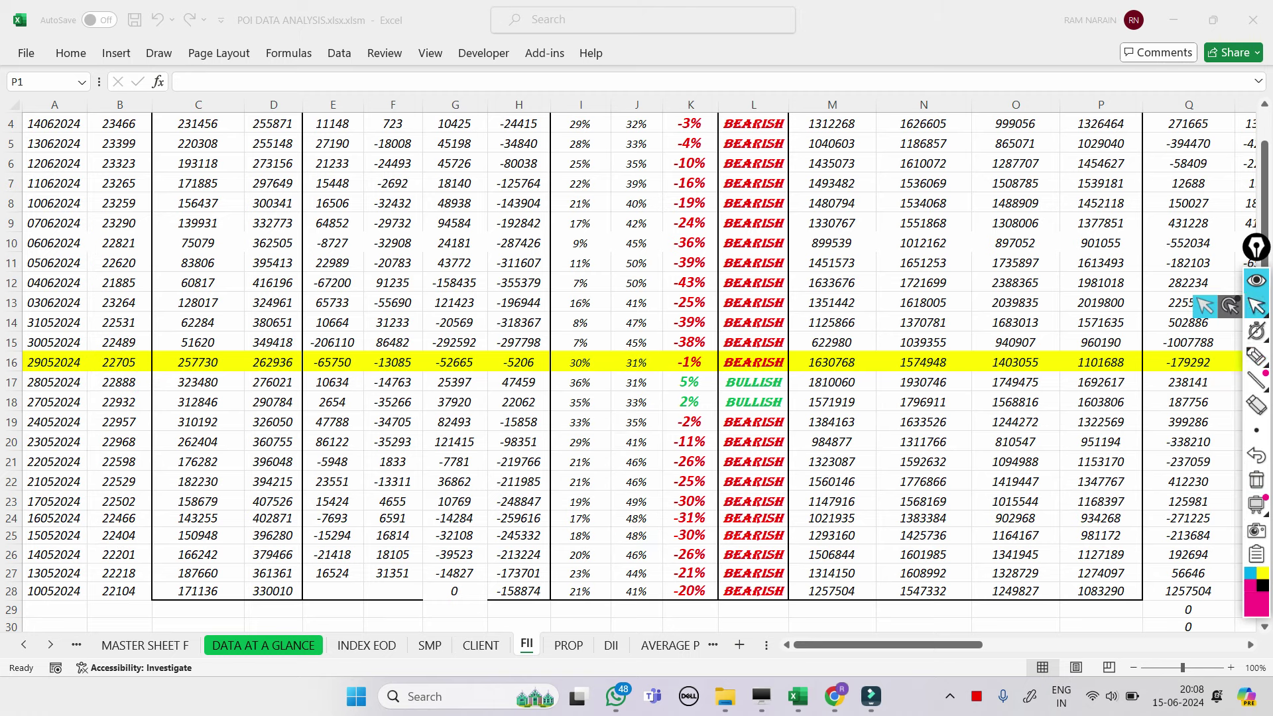
Circle the 14062024 row's net, short and long percentages with the pen, clear the ink and return to the pointer.
scroll(637, 364, "up", 1)
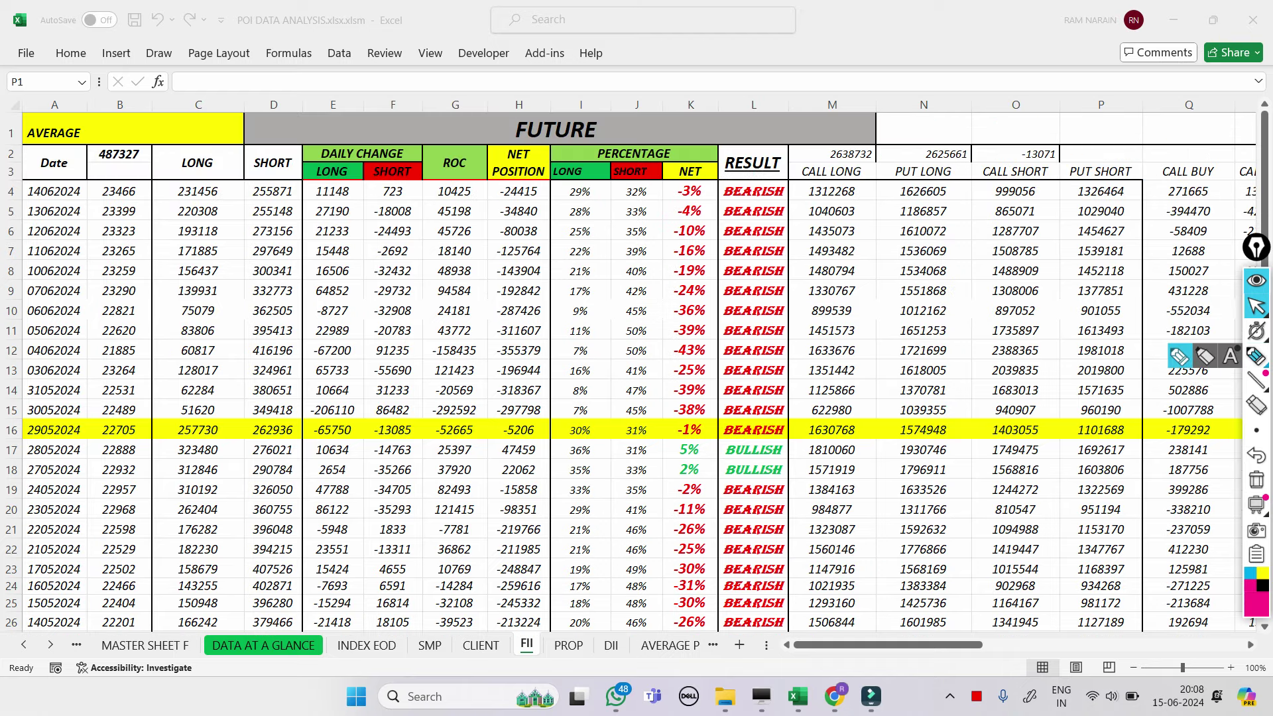
left_click(1256, 356)
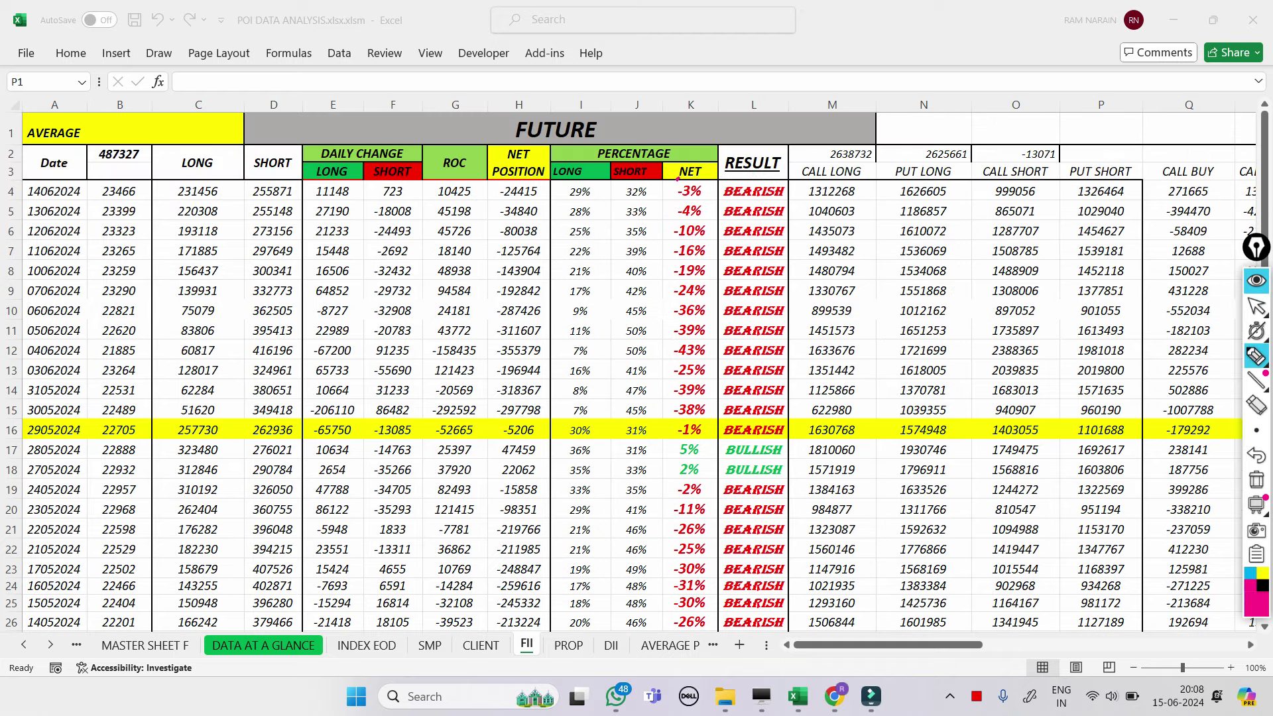
left_click_drag(683, 177, 716, 211)
mouse_move(621, 179)
left_mouse_down()
mouse_move(638, 206)
mouse_move(616, 181)
mouse_move(561, 188)
mouse_move(605, 217)
left_mouse_up()
left_click_drag(596, 220, 605, 216)
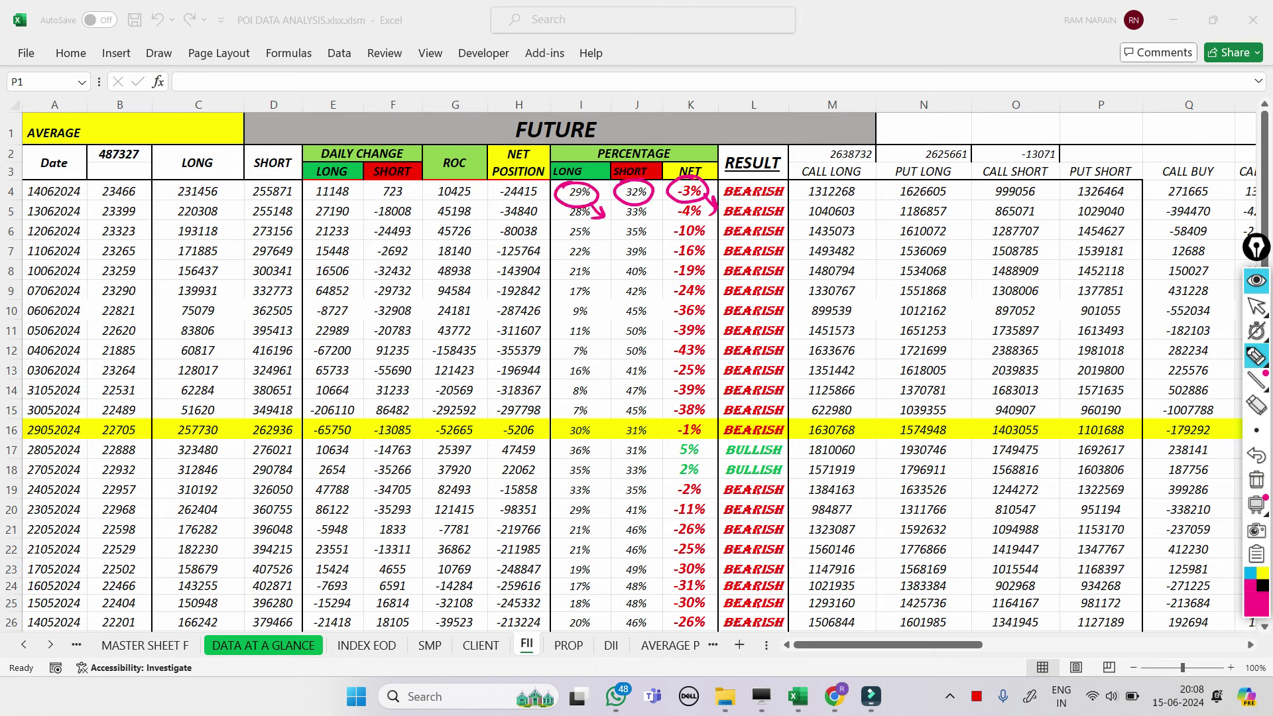
left_click(1257, 479)
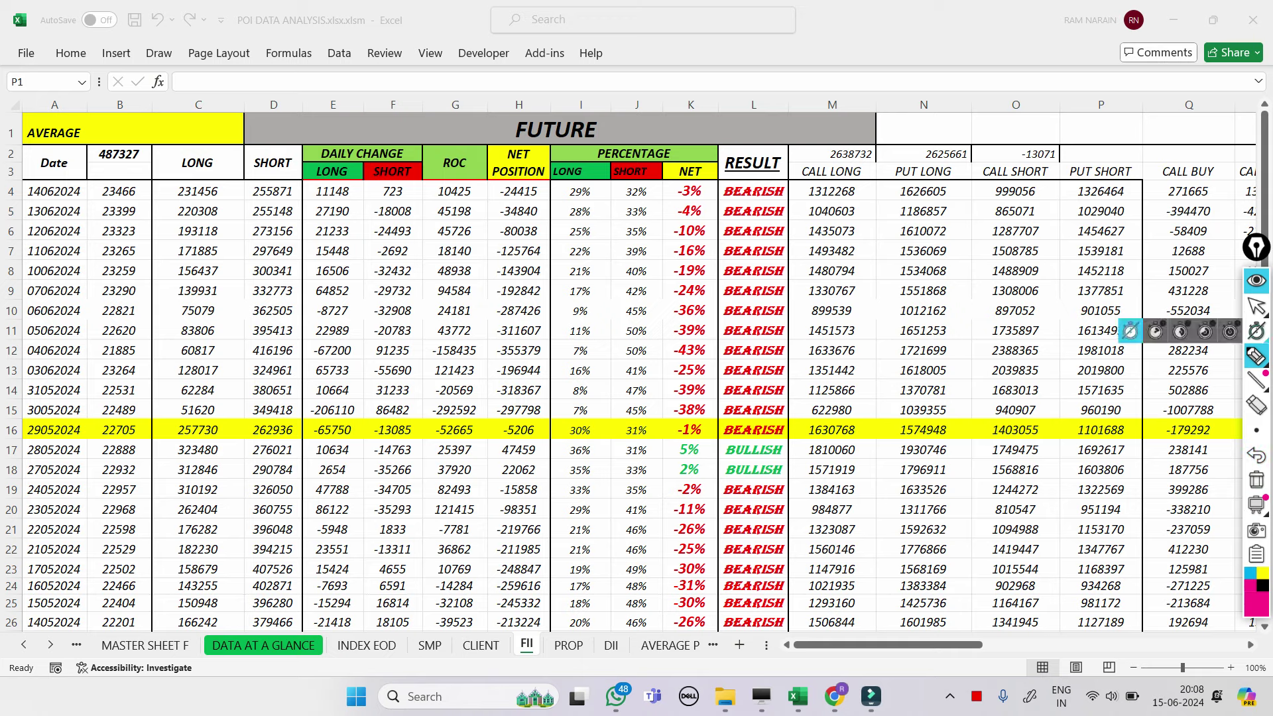
left_click(1257, 306)
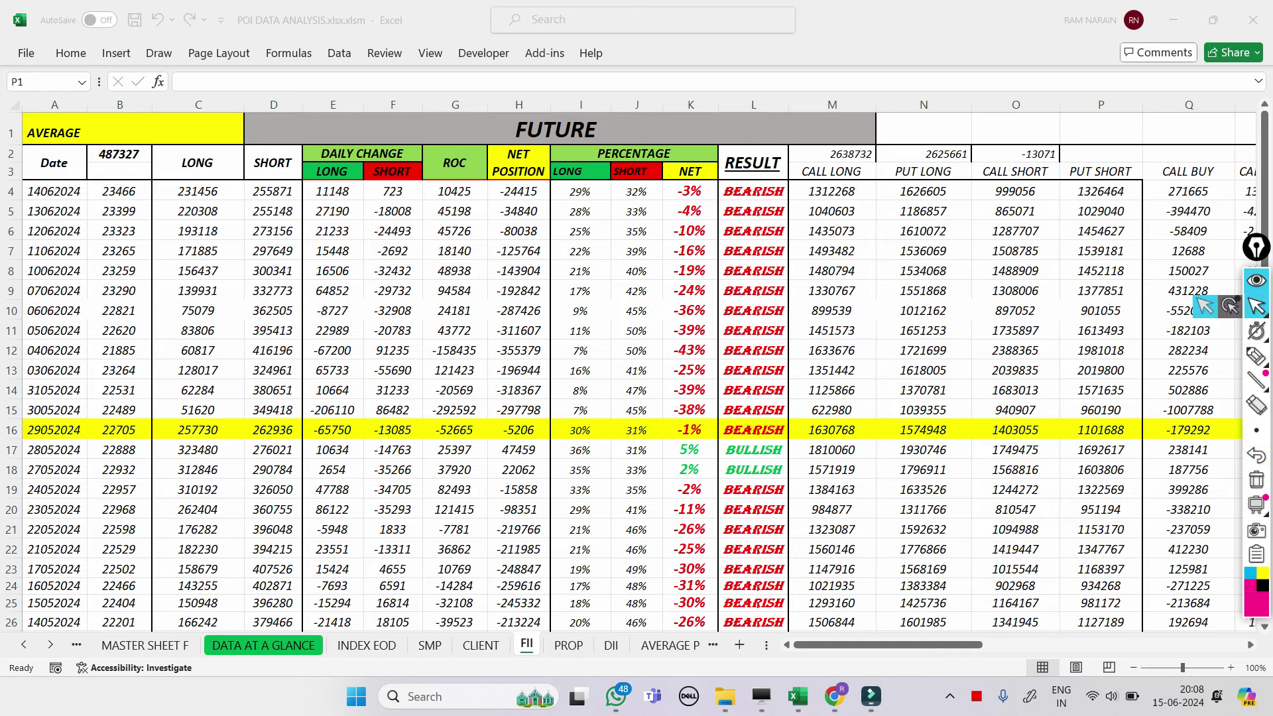
Go to the MASTER SHEET F sheet and view the INDEX CALL POSITION and INDEX PUT POSITION tables.
key("ctrl+Page_Up")
key("ctrl+Page_Up")
key("ctrl+Page_Up")
key("ctrl+Page_Up")
key("ctrl+Page_Up")
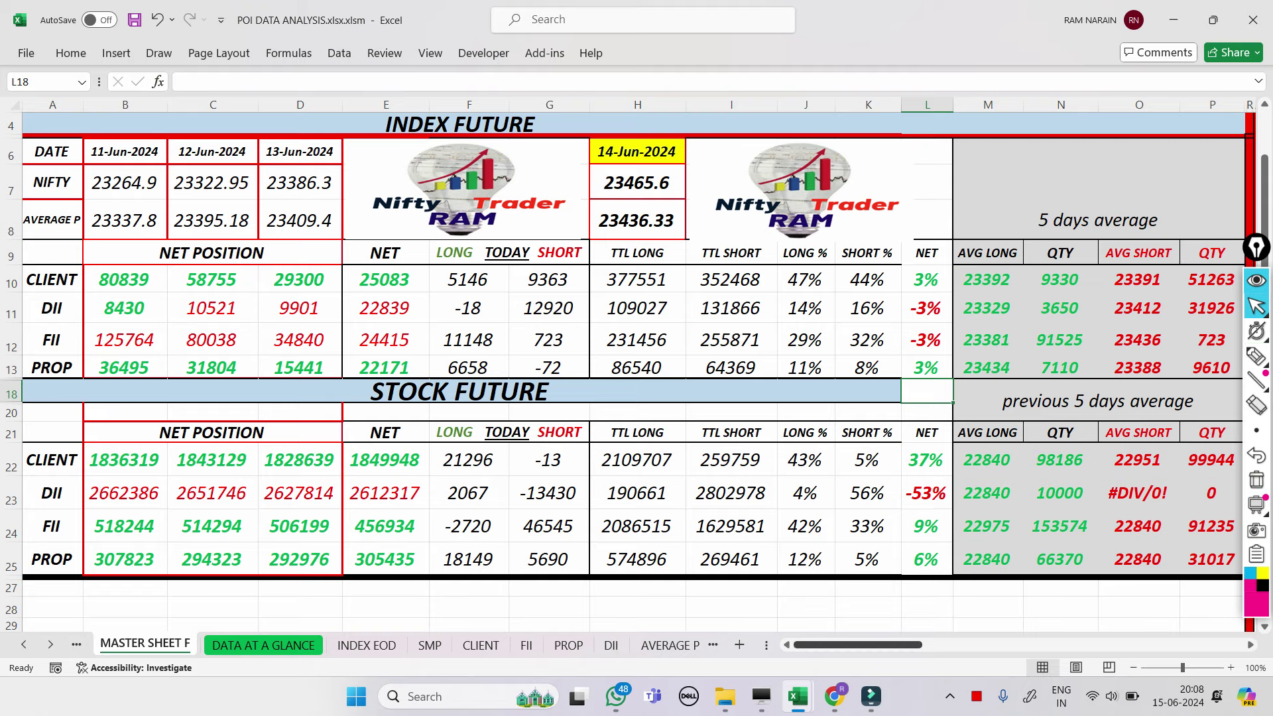
scroll(636, 338, "right", 10)
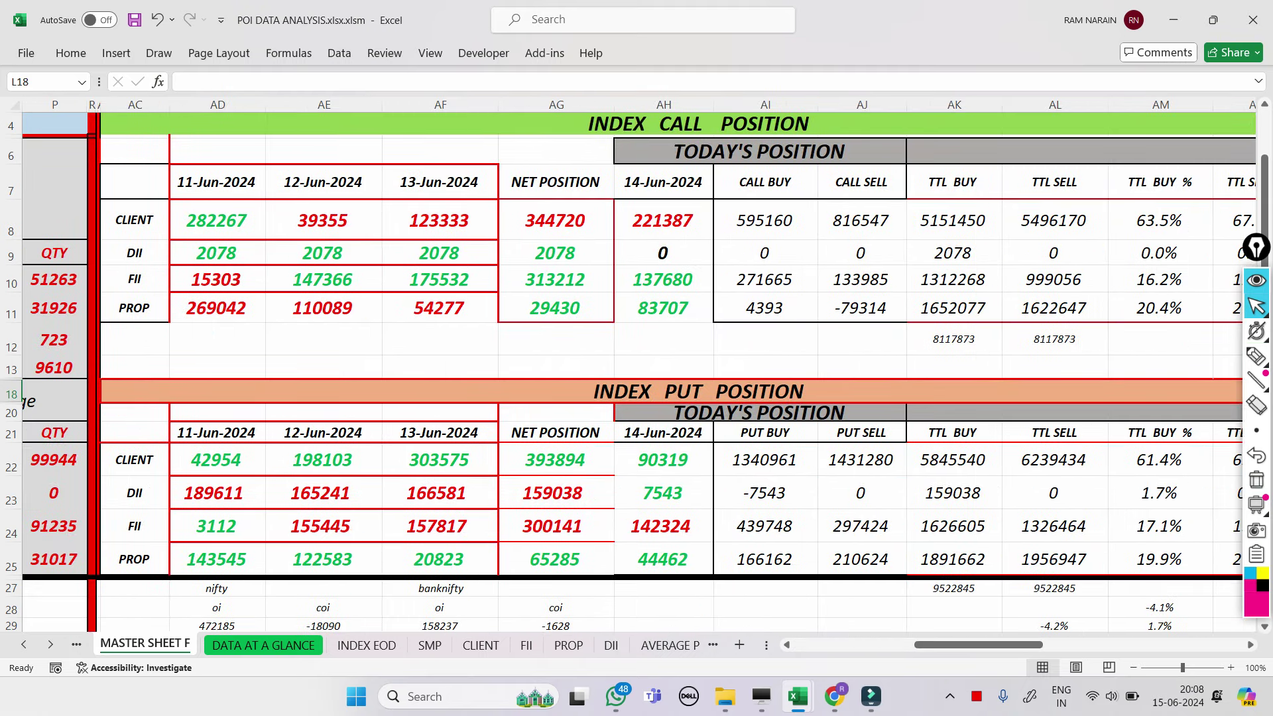
Switch to the RAM.xlsm workbook and look over its SUMMERY sheet down to the total option chain analysis.
mouse_move(798, 697)
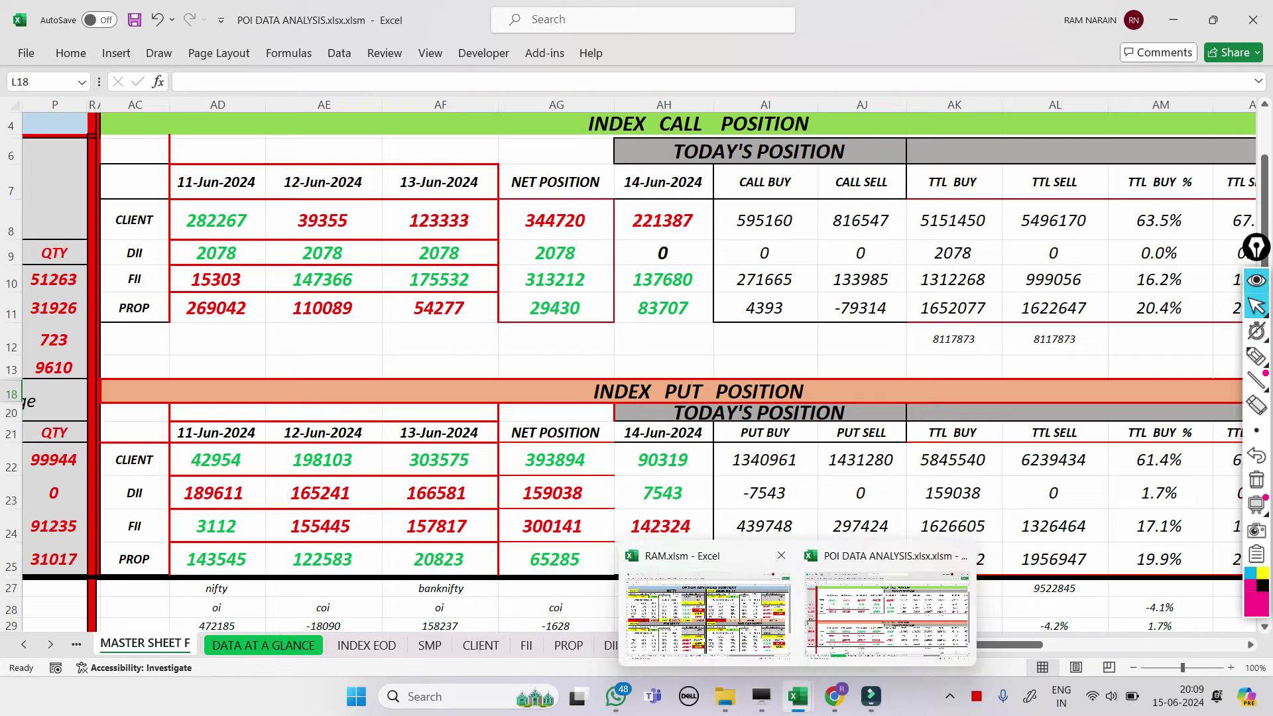
left_click(708, 613)
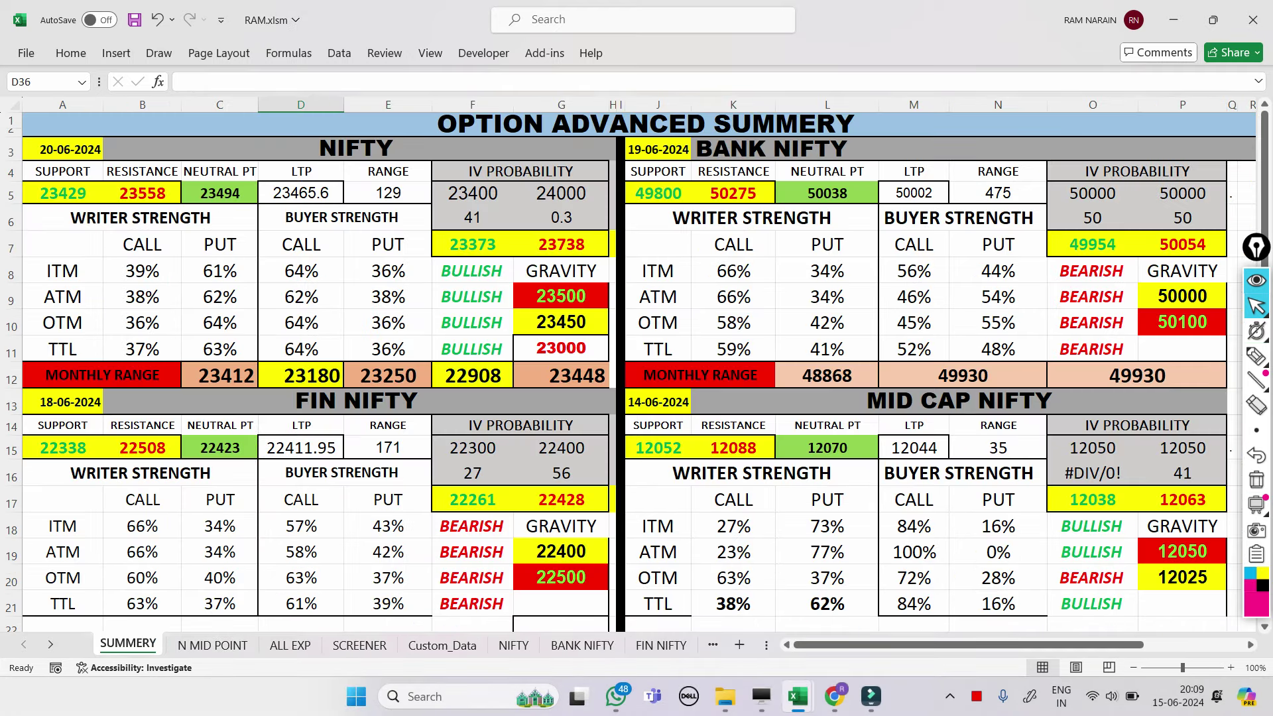
scroll(636, 371, "down", 4)
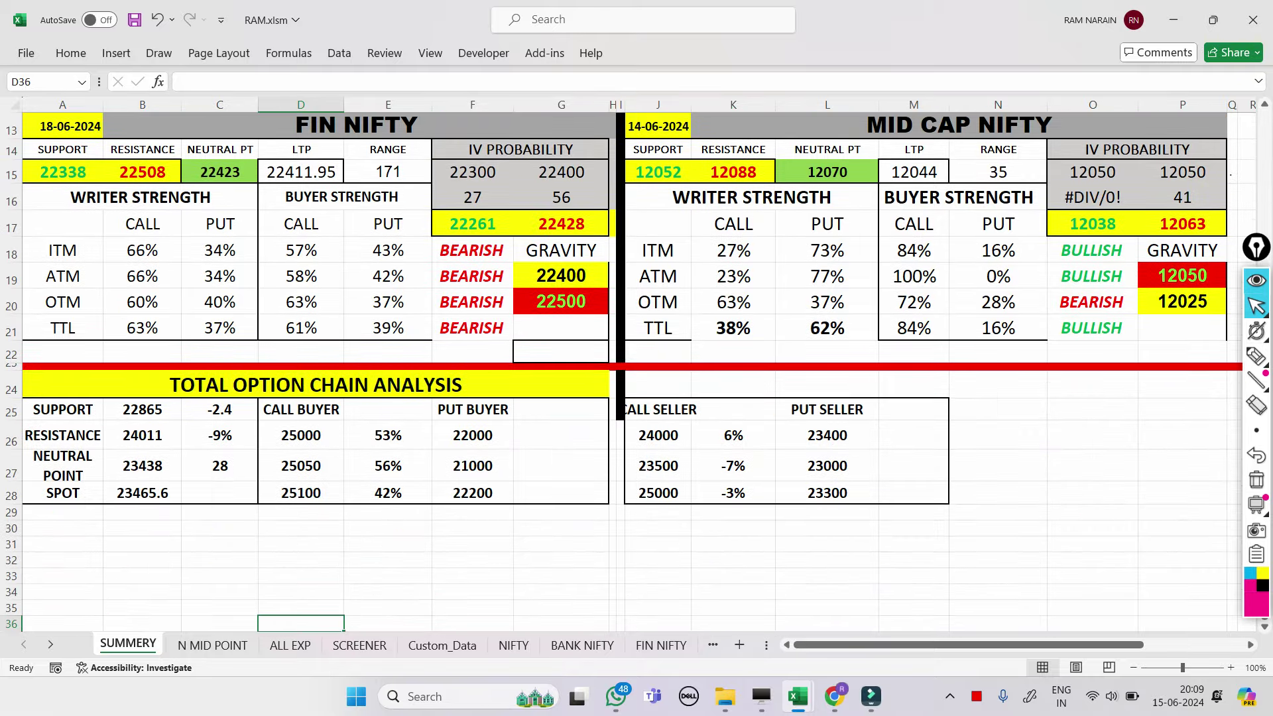
scroll(636, 371, "up", 4)
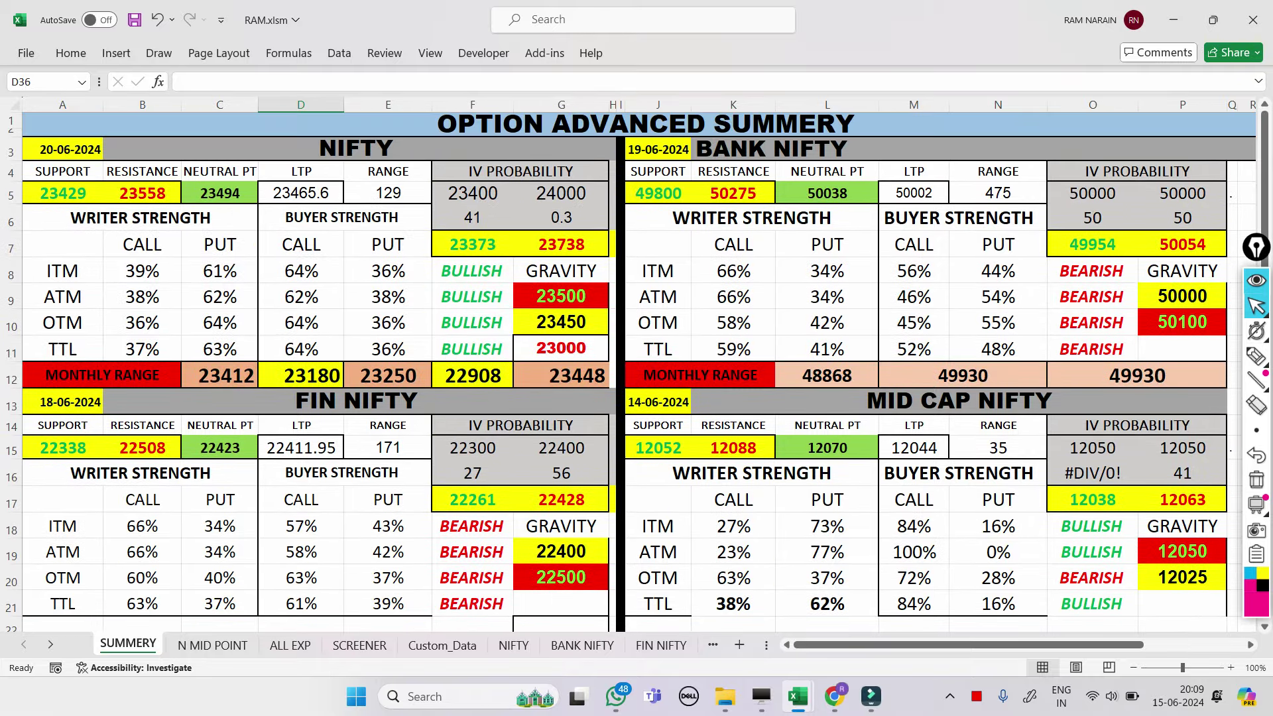
With the pen, circle the NIFTY expiry date, support, resistance and neutral point, adding small arrows and a circled handwritten 94.
left_click(1257, 356)
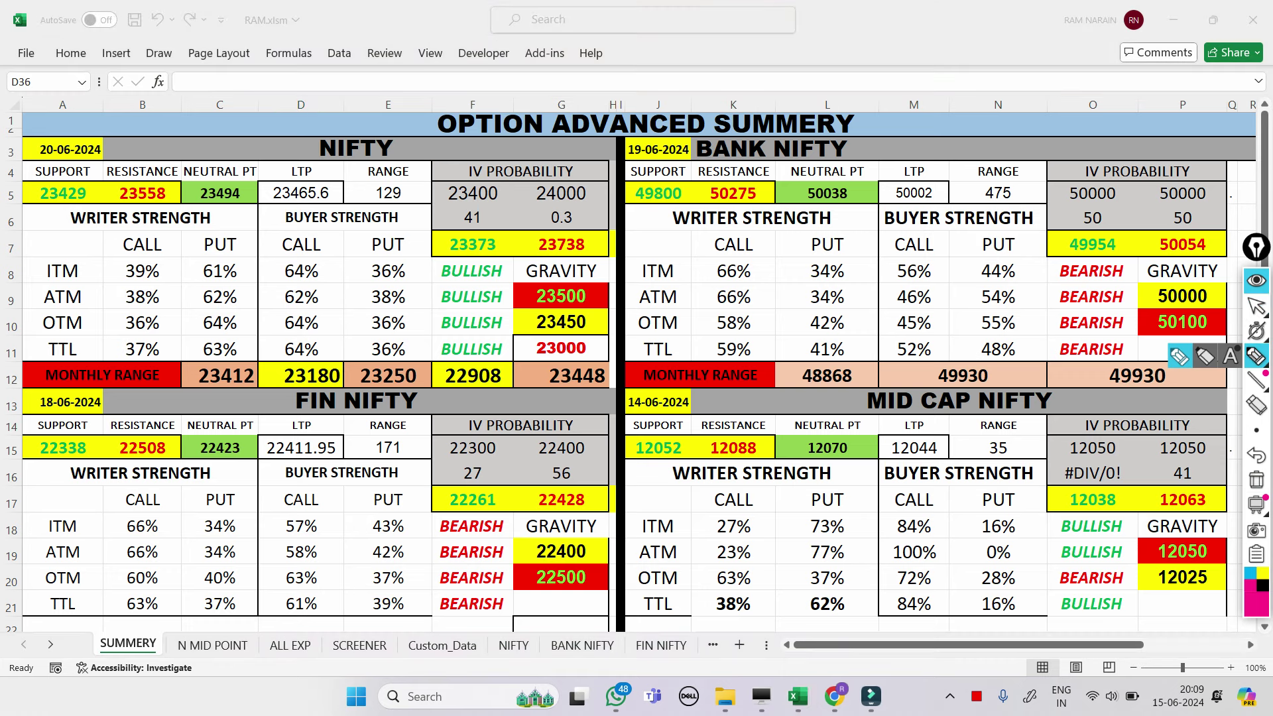
mouse_move(37, 144)
left_mouse_down()
mouse_move(66, 138)
mouse_move(57, 162)
mouse_move(37, 141)
mouse_move(137, 150)
left_mouse_up()
left_click_drag(124, 140, 125, 157)
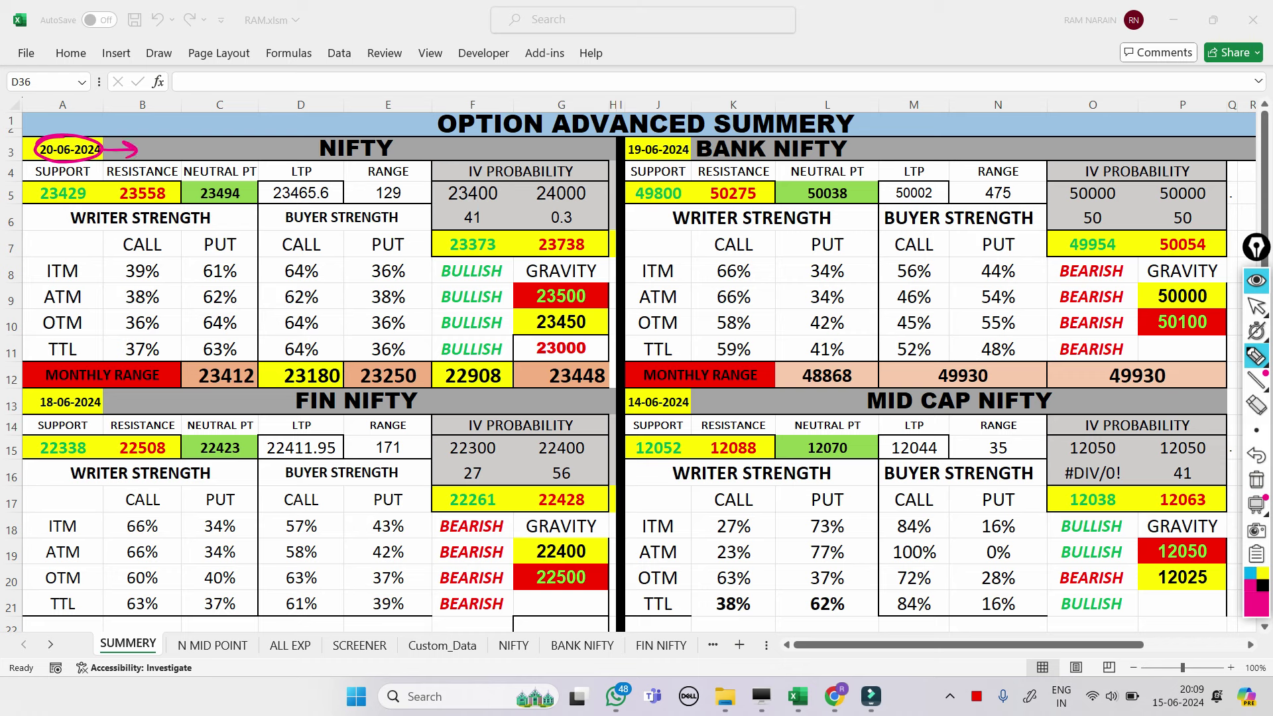
mouse_move(40, 183)
left_mouse_down()
mouse_move(84, 174)
mouse_move(66, 209)
mouse_move(37, 190)
mouse_move(29, 221)
mouse_move(43, 217)
left_mouse_up()
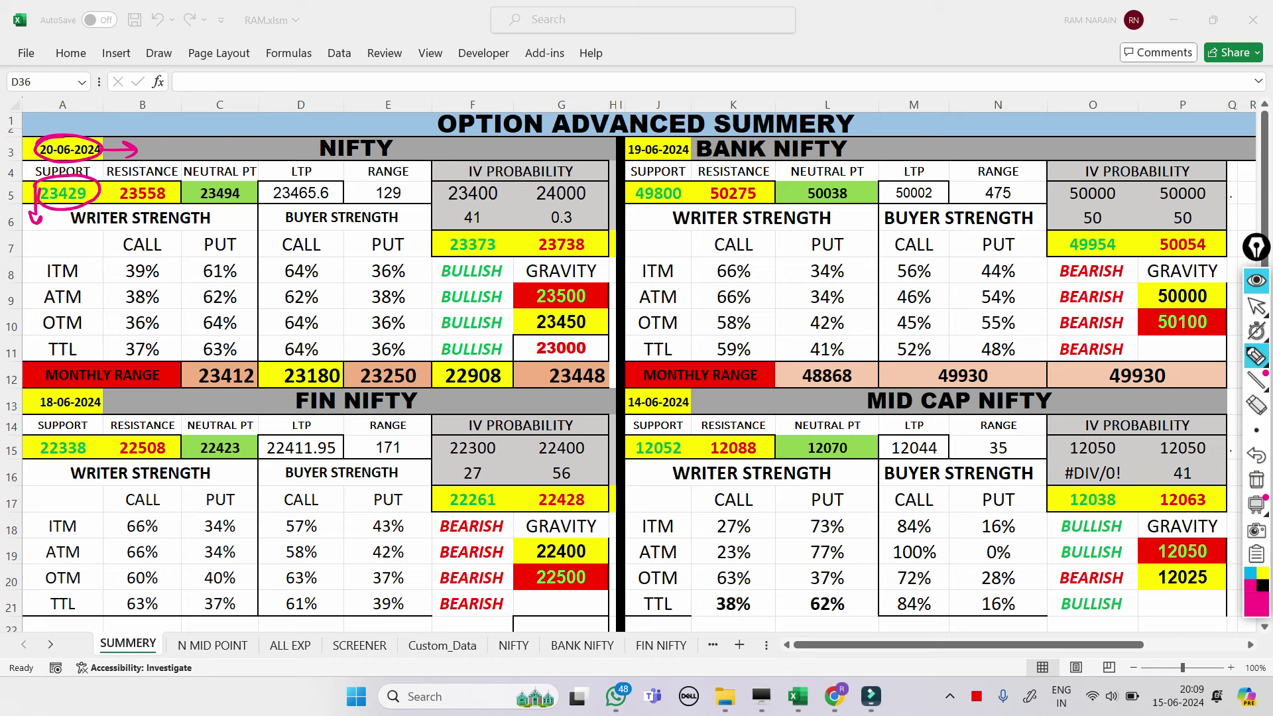
mouse_move(112, 190)
left_mouse_down()
mouse_move(146, 184)
mouse_move(140, 207)
mouse_move(110, 199)
mouse_move(107, 221)
left_mouse_up()
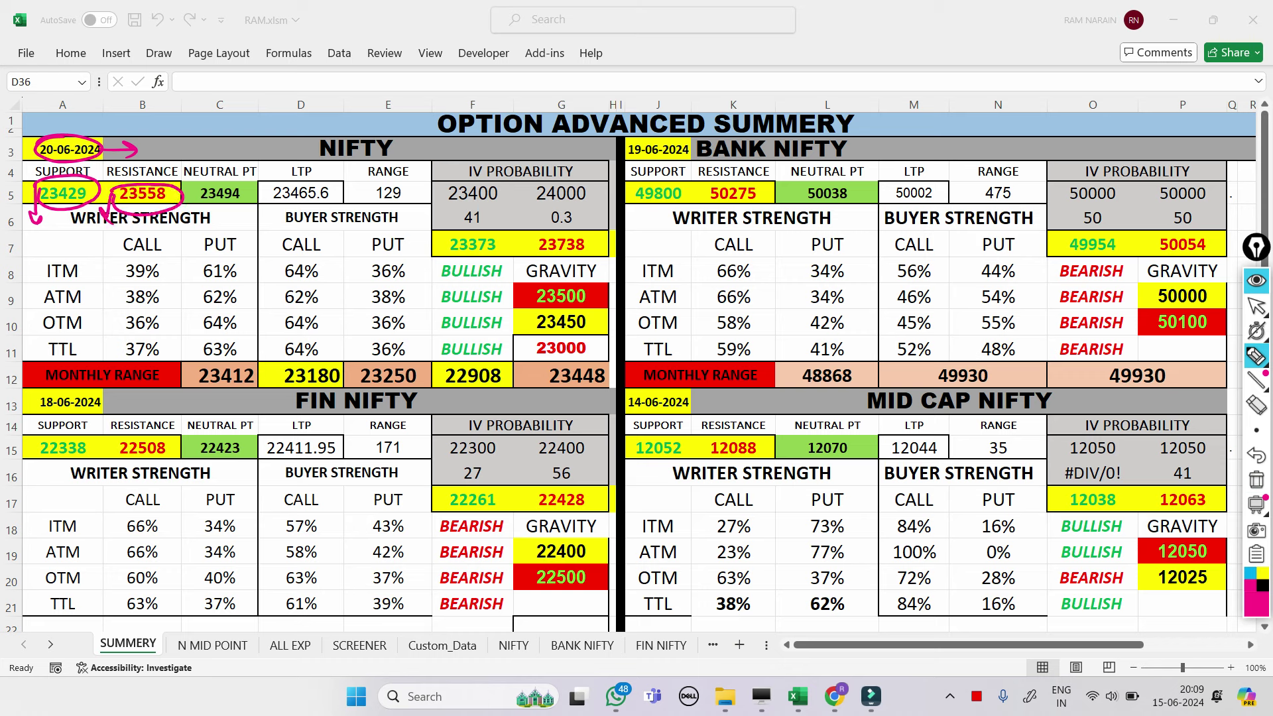
mouse_move(192, 187)
left_mouse_down()
mouse_move(258, 189)
mouse_move(196, 205)
mouse_move(195, 218)
mouse_move(239, 229)
mouse_move(264, 211)
mouse_move(213, 214)
left_mouse_up()
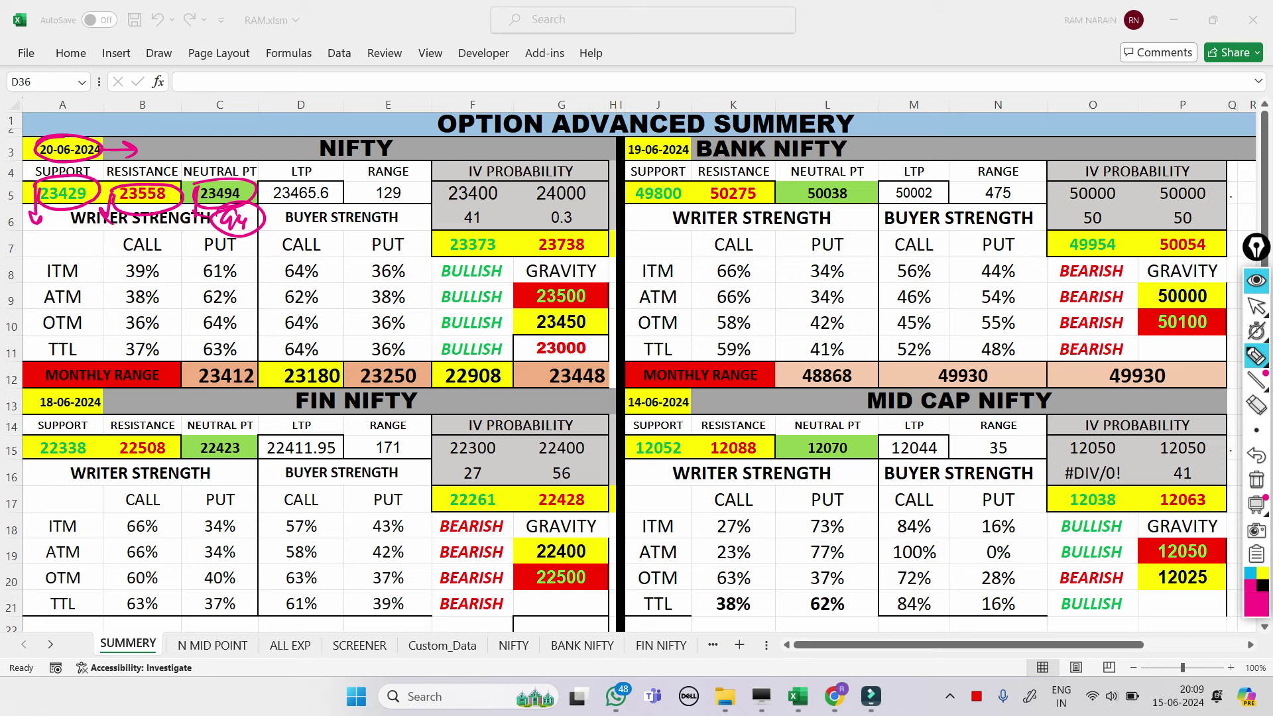
Draw freehand lines and a circled handwritten note over the BANK NIFTY writer strength block, and clear all ink.
left_click_drag(610, 330, 662, 251)
left_click_drag(610, 335, 677, 329)
left_click_drag(619, 253, 669, 244)
mouse_move(677, 243)
left_mouse_down()
mouse_move(695, 239)
mouse_move(690, 272)
left_mouse_up()
mouse_move(709, 247)
left_mouse_down()
mouse_move(795, 248)
mouse_move(693, 262)
left_mouse_up()
mouse_move(716, 305)
left_mouse_down()
mouse_move(697, 350)
mouse_move(717, 326)
left_mouse_up()
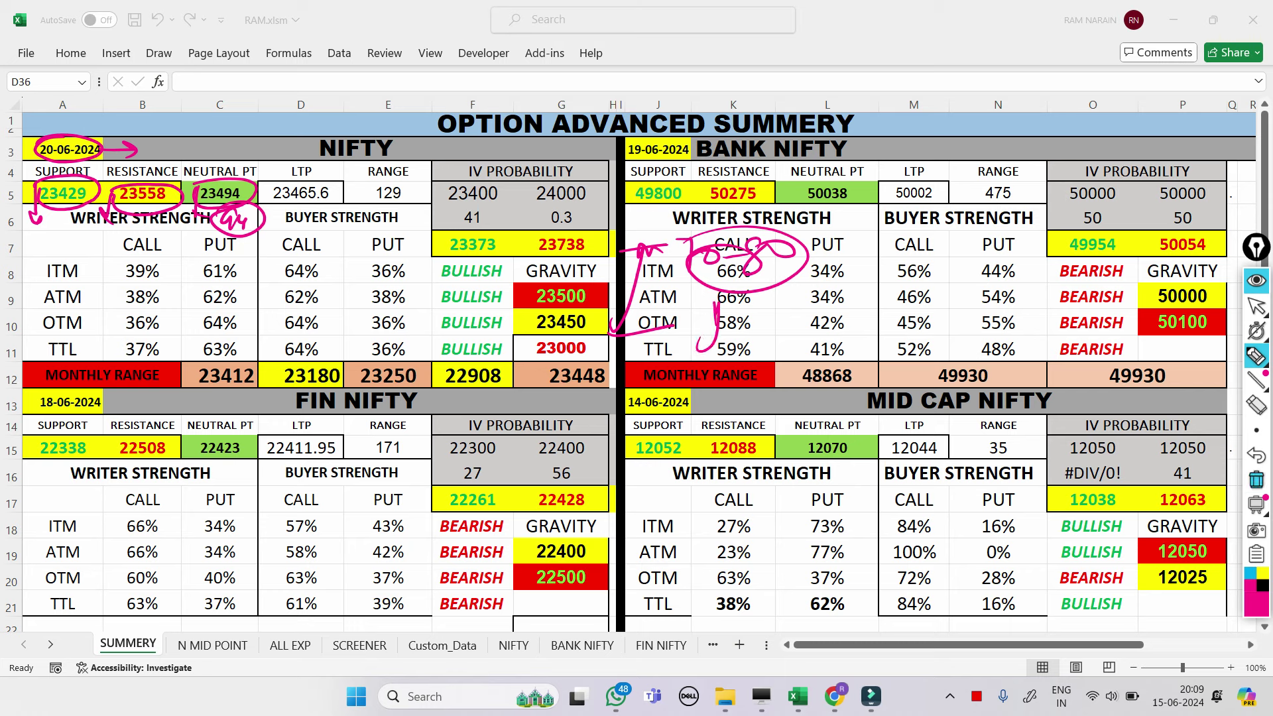
left_click(1257, 479)
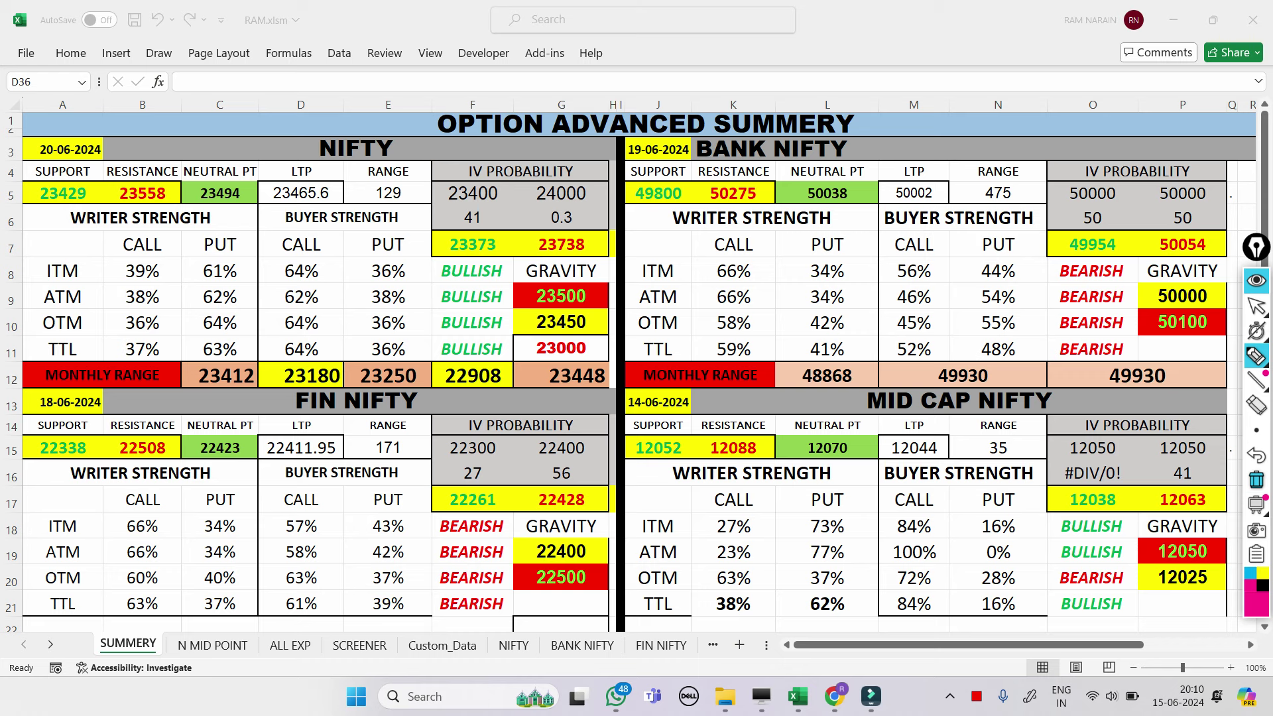
Bracket the NIFTY put writer strength percentages with the pen, circle their total and write an underlined note above them.
left_click(1257, 356)
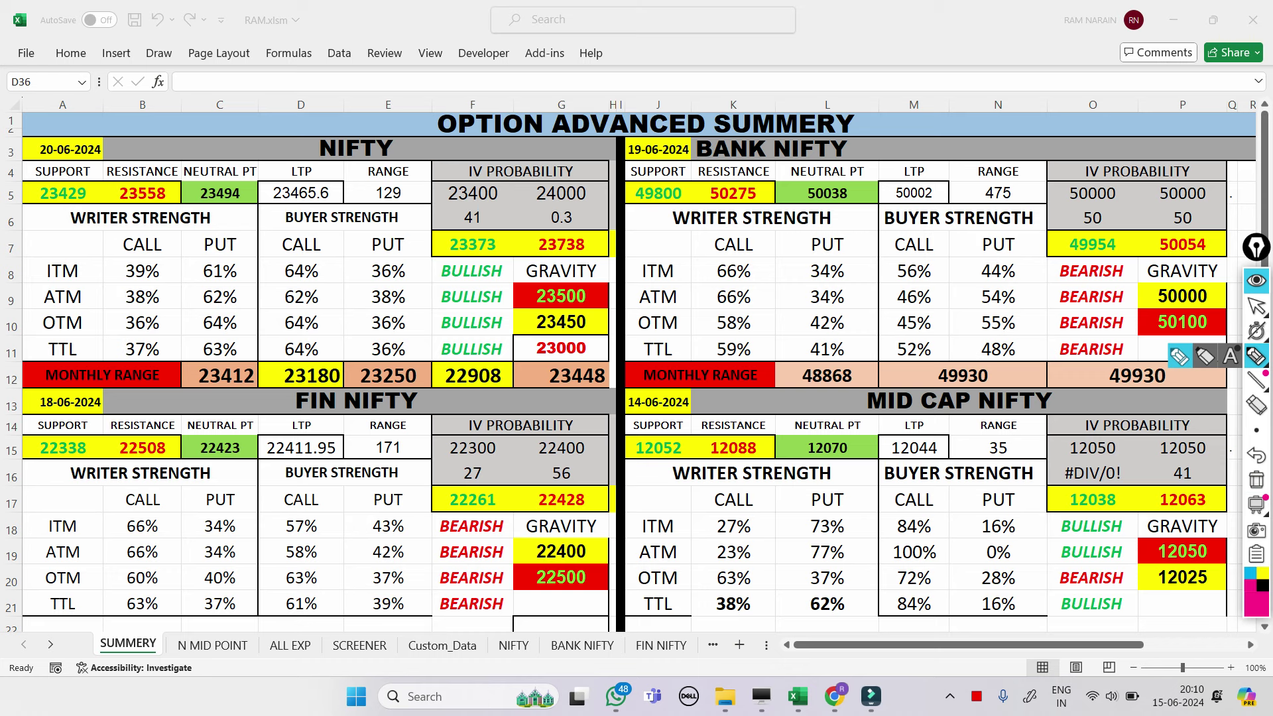
mouse_move(193, 264)
left_mouse_down()
mouse_move(190, 338)
mouse_move(225, 339)
mouse_move(189, 358)
mouse_move(195, 344)
left_mouse_up()
mouse_move(187, 231)
left_mouse_down()
mouse_move(179, 247)
mouse_move(207, 254)
mouse_move(207, 240)
mouse_move(240, 226)
left_mouse_up()
left_click_drag(235, 242, 252, 222)
left_click_drag(195, 259, 260, 240)
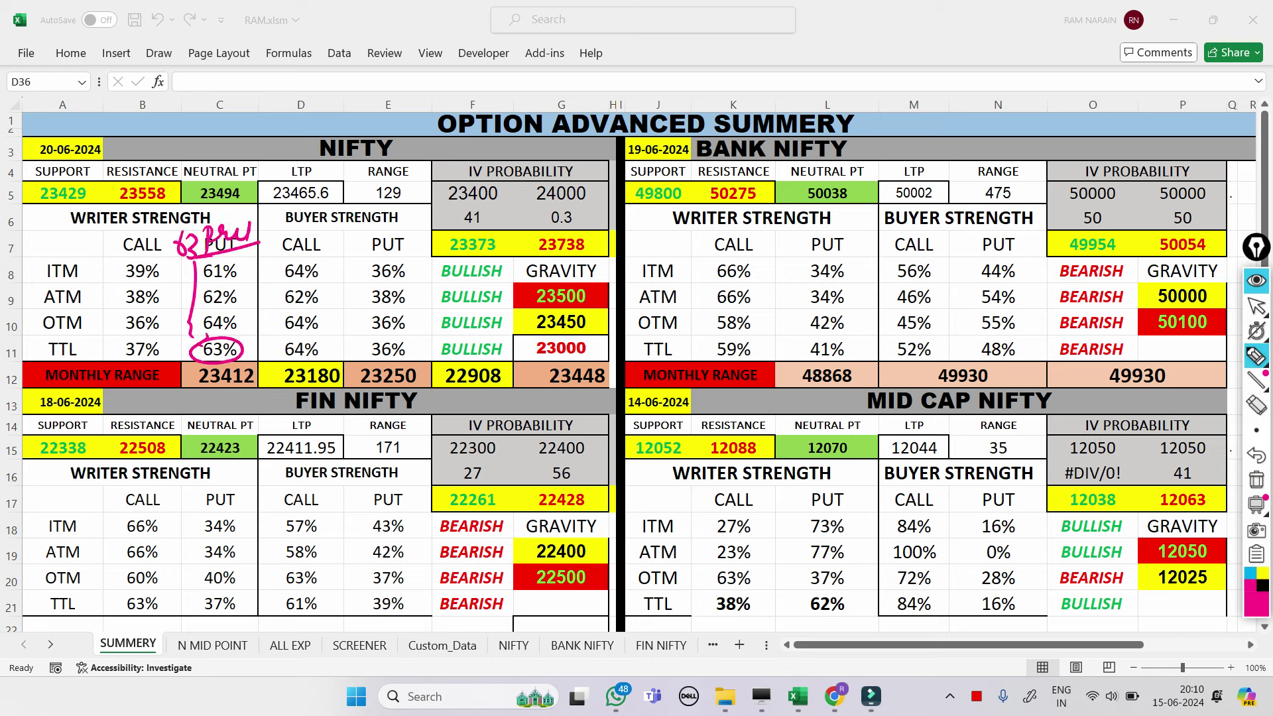
Bracket the NIFTY call buyer strengths, circle their total and the 23500 and 23450 gravity levels, and clear all ink.
mouse_move(266, 338)
left_mouse_down()
mouse_move(315, 362)
mouse_move(273, 331)
left_mouse_up()
mouse_move(277, 257)
left_mouse_down()
mouse_move(265, 295)
mouse_move(282, 330)
left_mouse_up()
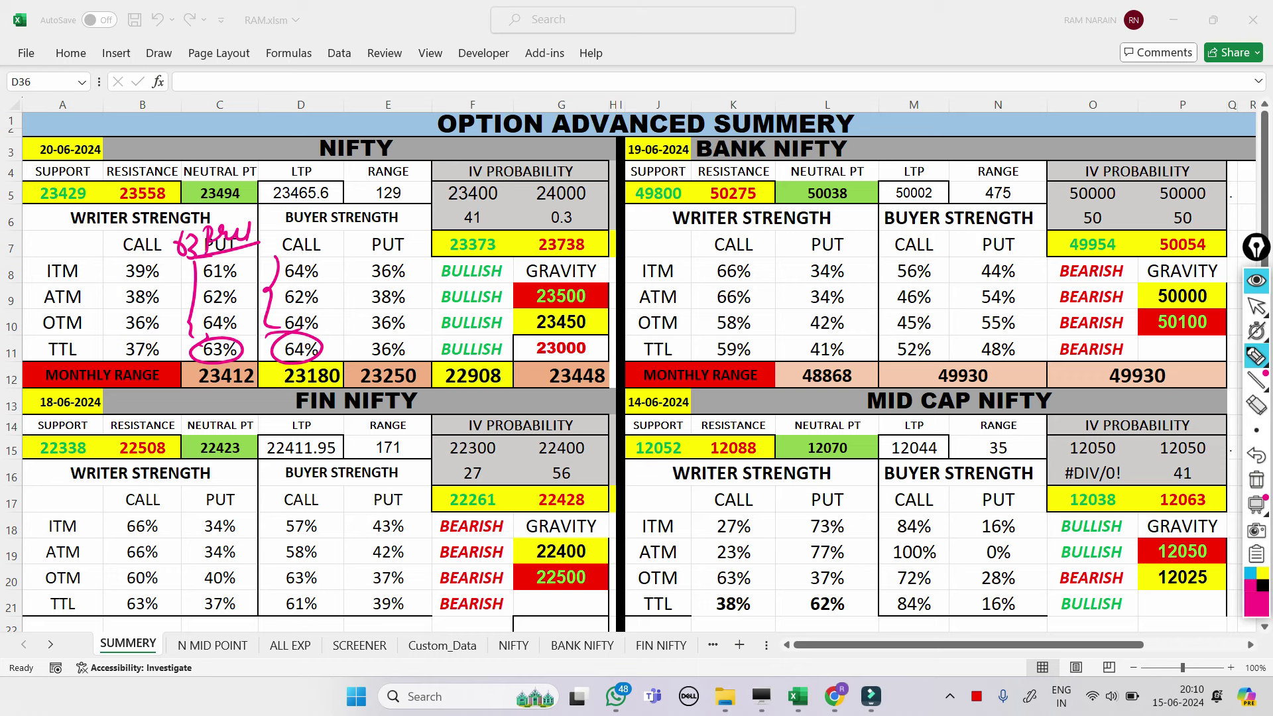
mouse_move(529, 290)
left_mouse_down()
mouse_move(597, 289)
mouse_move(530, 303)
mouse_move(595, 308)
mouse_move(555, 339)
mouse_move(529, 318)
mouse_move(530, 337)
left_mouse_up()
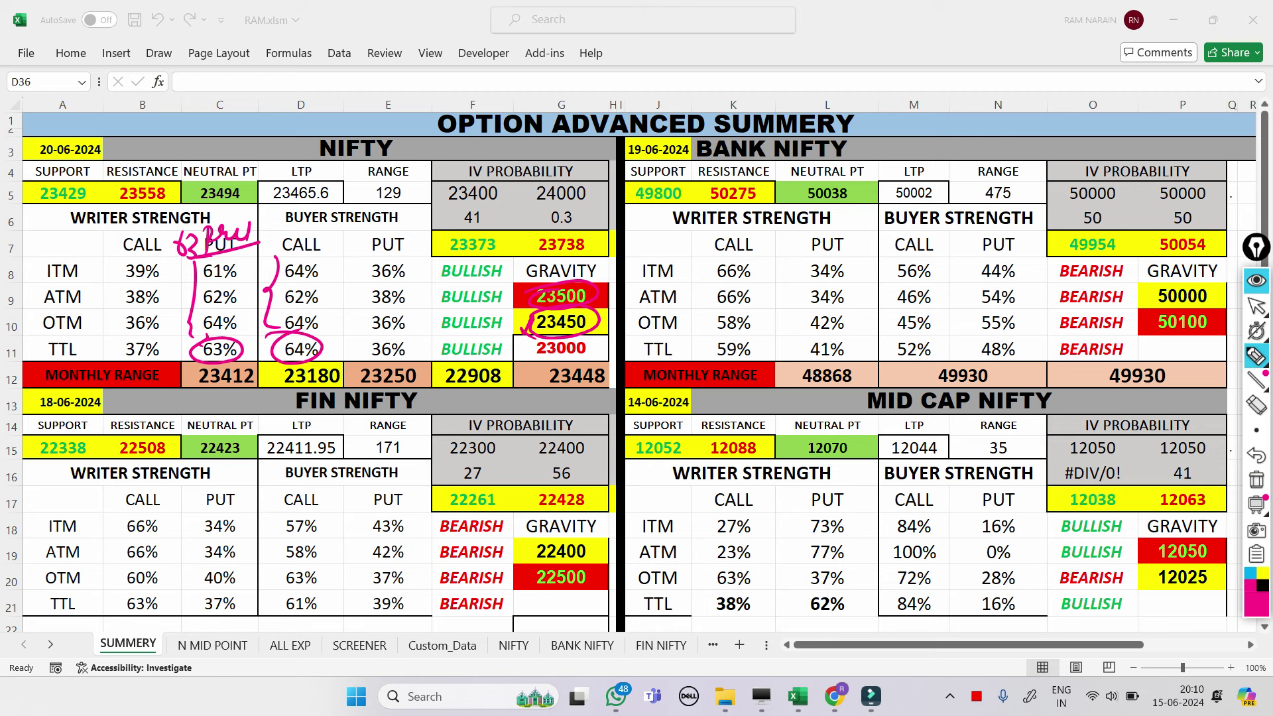
left_click(1257, 479)
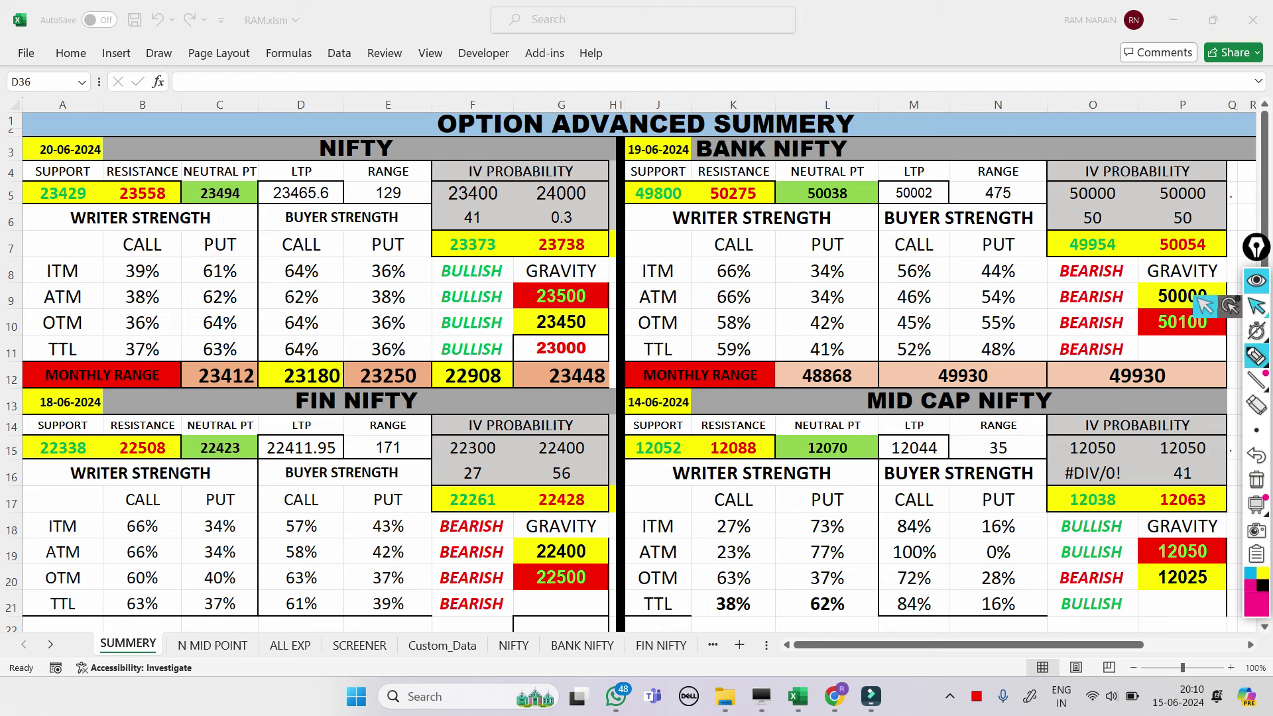
Return to the pointer and set the NIFTY expiry date in cell A3 to 27-06-2024.
left_click(1257, 305)
left_click(63, 150)
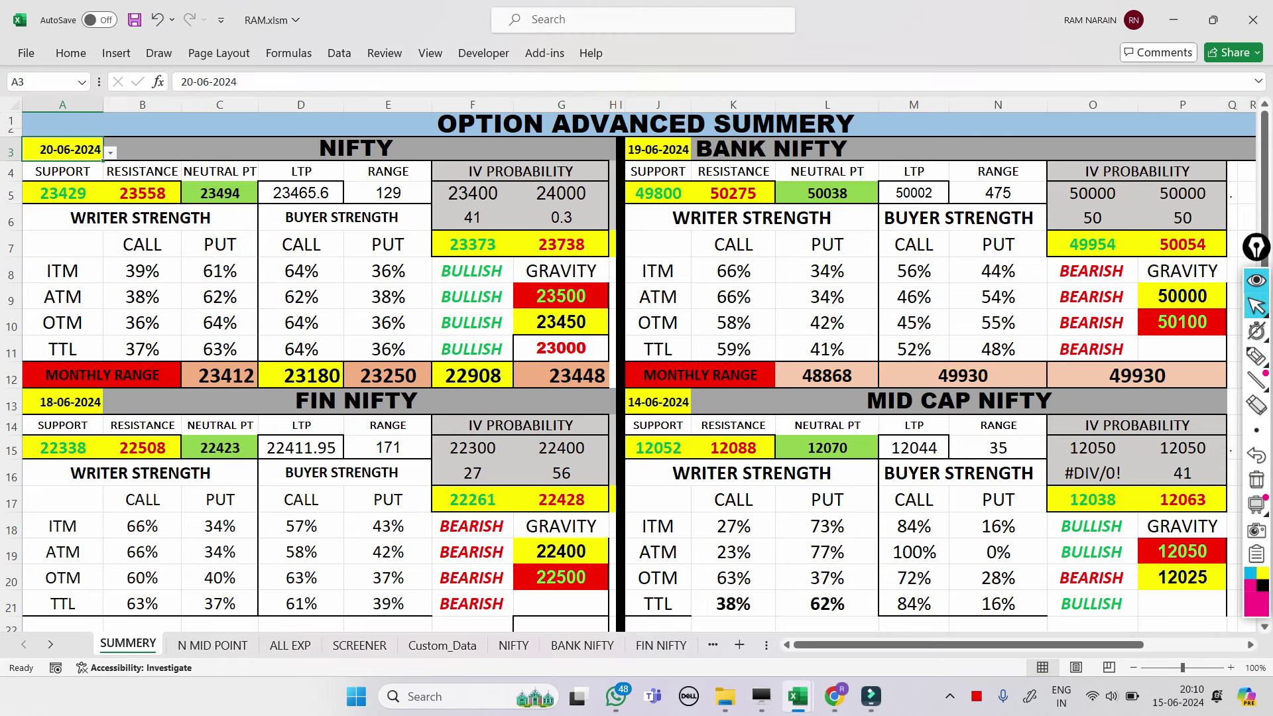
key("alt+Down")
key("Down")
key("Return")
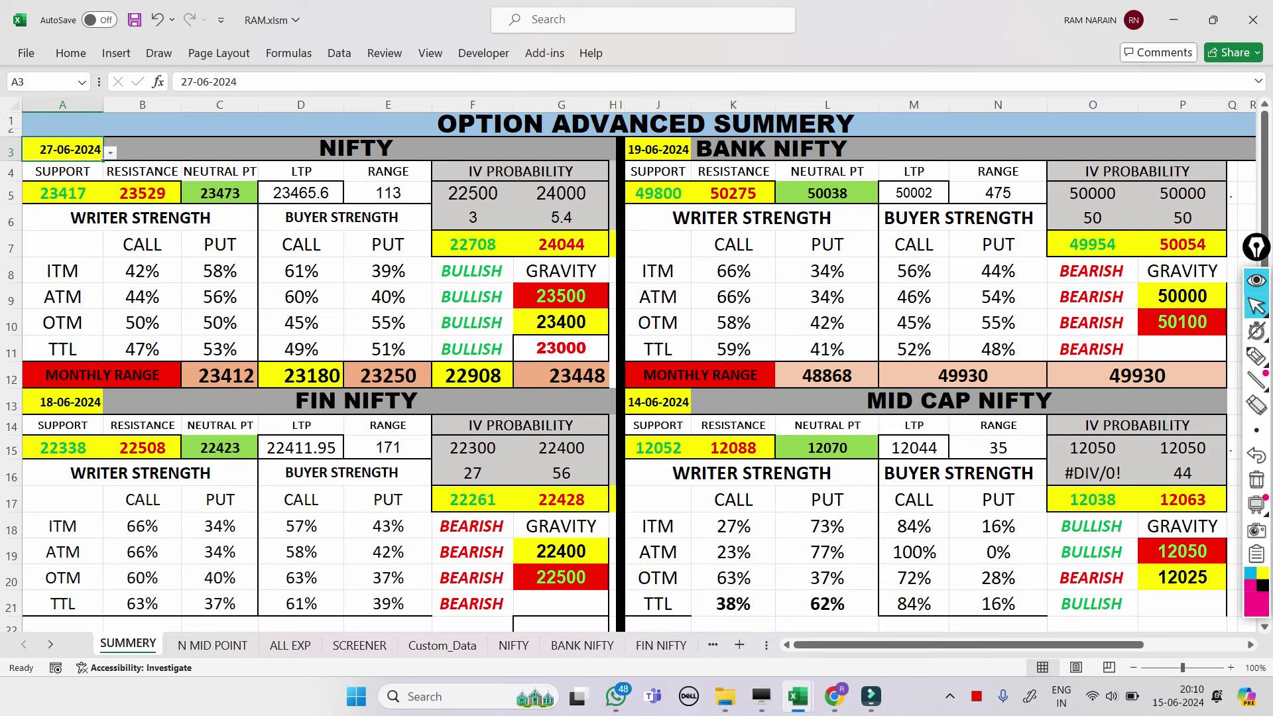
Circle the 27-06-2024 NIFTY support, resistance and neutral point, bracket the put writer strengths and circle their total.
left_click(1256, 357)
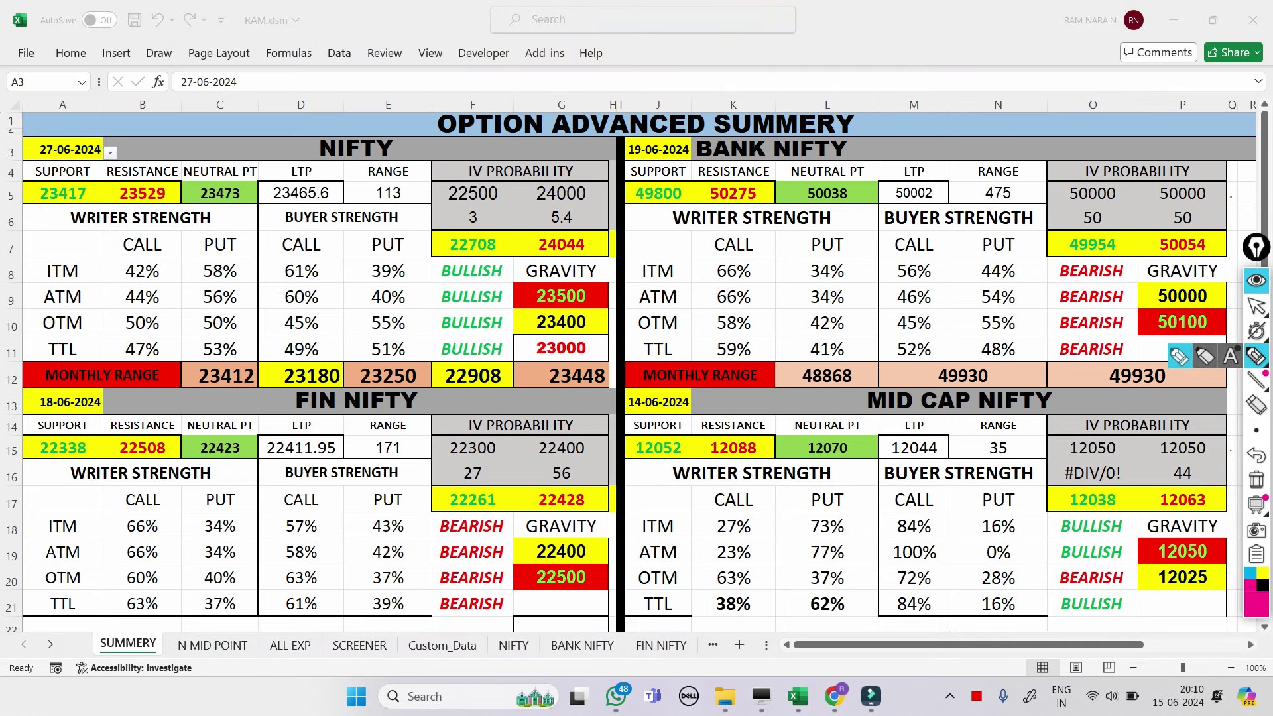
mouse_move(39, 187)
left_mouse_down()
mouse_move(61, 178)
mouse_move(74, 215)
mouse_move(31, 217)
left_mouse_up()
mouse_move(113, 187)
left_mouse_down()
mouse_move(132, 178)
mouse_move(166, 209)
mouse_move(116, 187)
mouse_move(106, 226)
left_mouse_up()
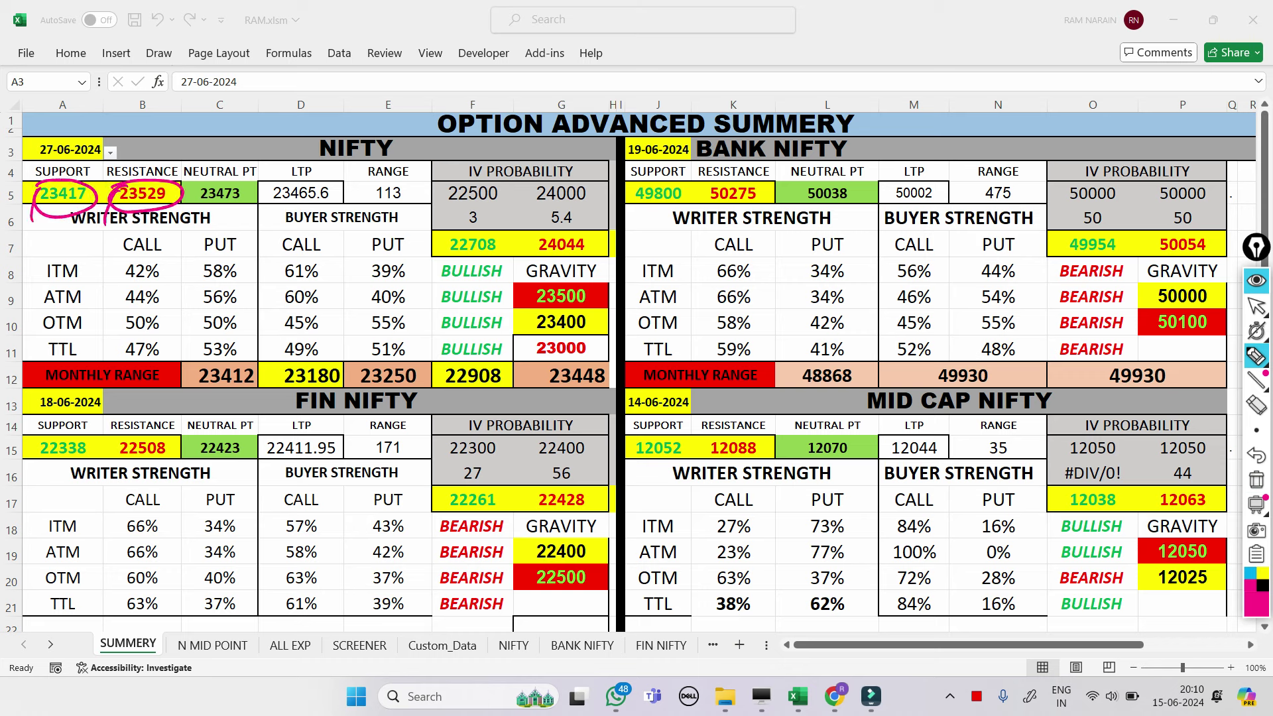
mouse_move(192, 191)
left_mouse_down()
mouse_move(252, 189)
mouse_move(199, 183)
left_mouse_up()
mouse_move(193, 265)
left_mouse_down()
mouse_move(185, 325)
mouse_move(195, 344)
mouse_move(236, 355)
mouse_move(197, 341)
left_mouse_up()
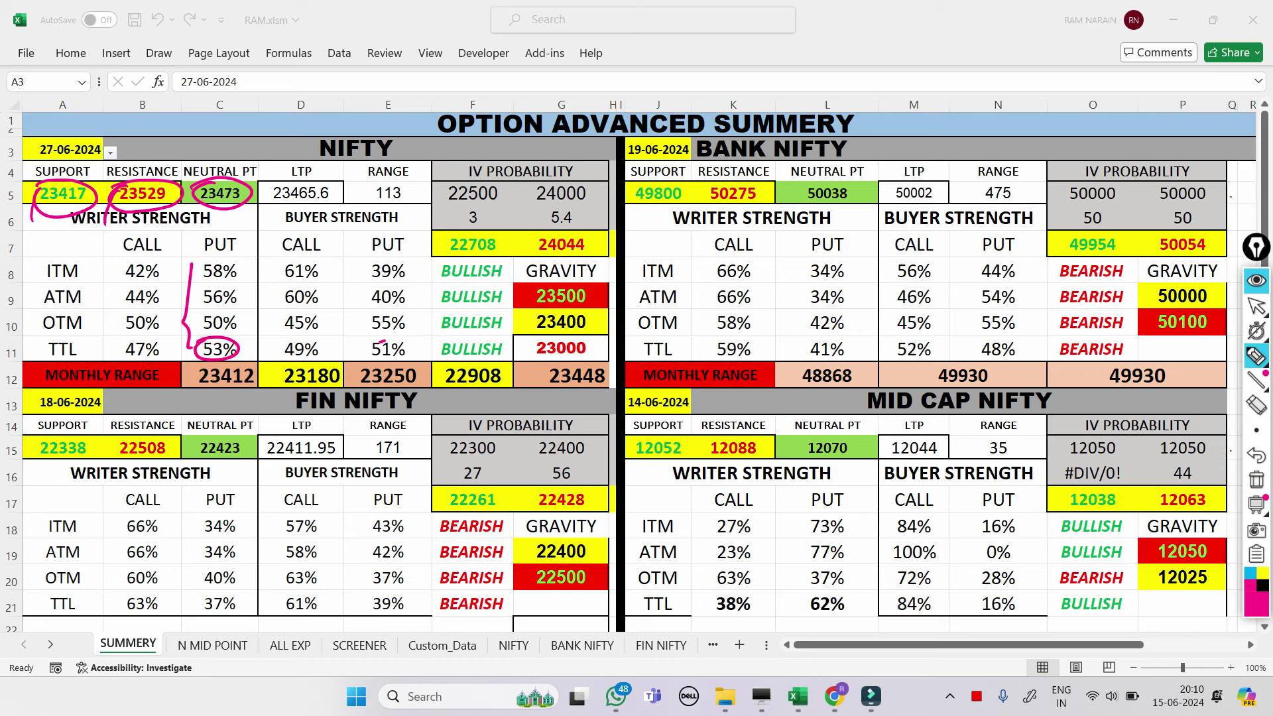
Mark the NIFTY total put buyer strength and the 23500 and 23400 gravity levels, clear all ink and return to the pointer.
mouse_move(382, 342)
left_mouse_down()
mouse_move(314, 350)
mouse_move(339, 356)
left_mouse_up()
mouse_move(534, 294)
left_mouse_down()
mouse_move(519, 312)
mouse_move(527, 334)
left_mouse_up()
left_click(1257, 479)
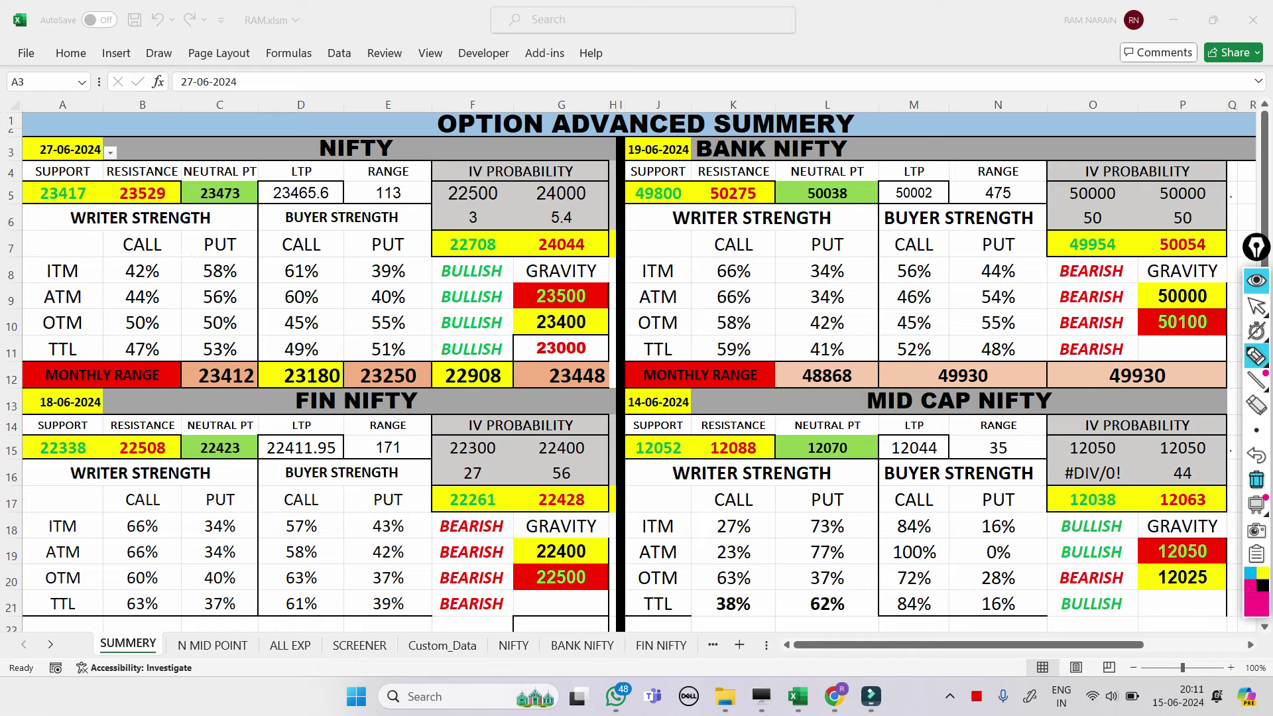
left_click(1204, 306)
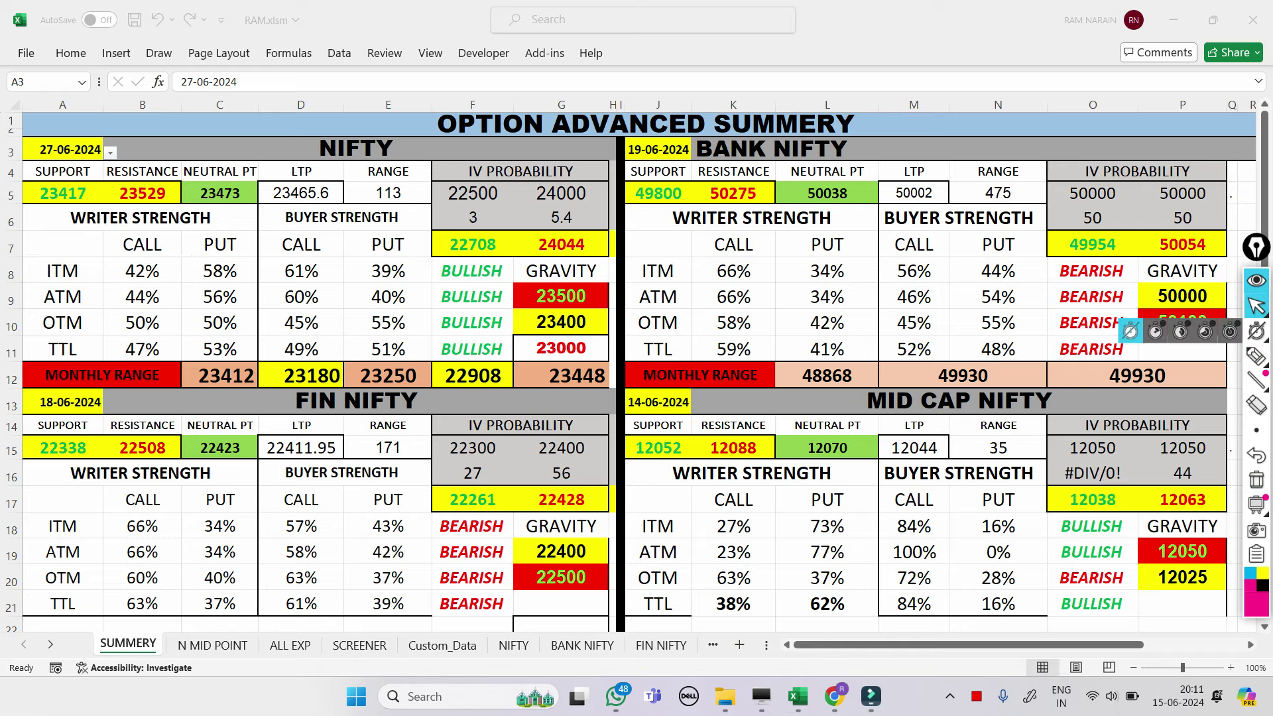
Circle the BANK NIFTY support, resistance and neutral point with the pen, adding small tails below the support and resistance.
scroll(1204, 306, "right", 3)
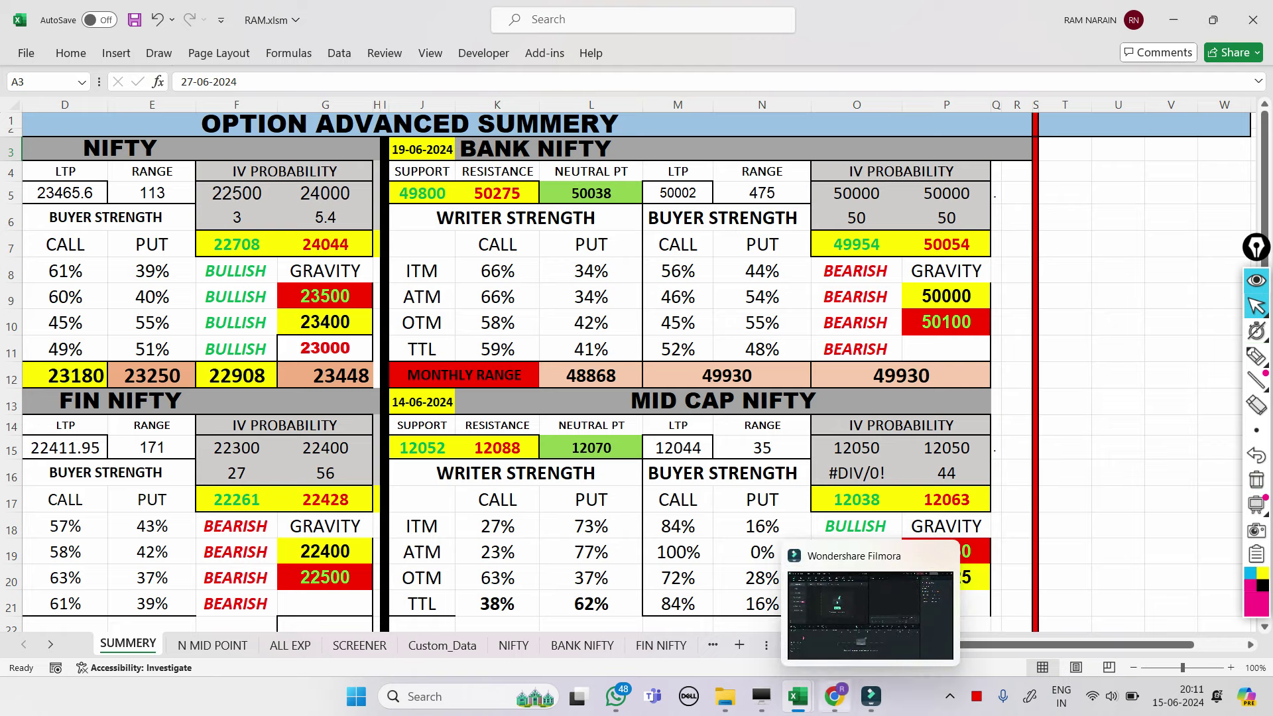
scroll(639, 371, "left", 3)
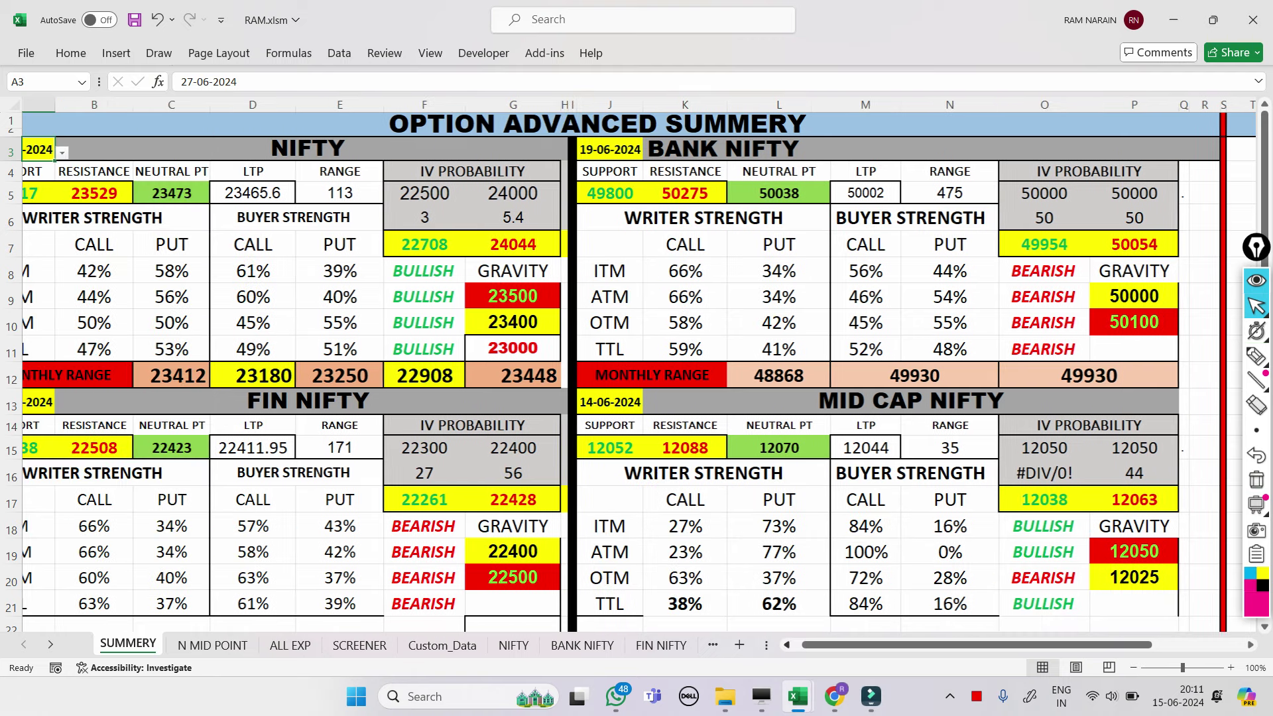
left_click(1255, 356)
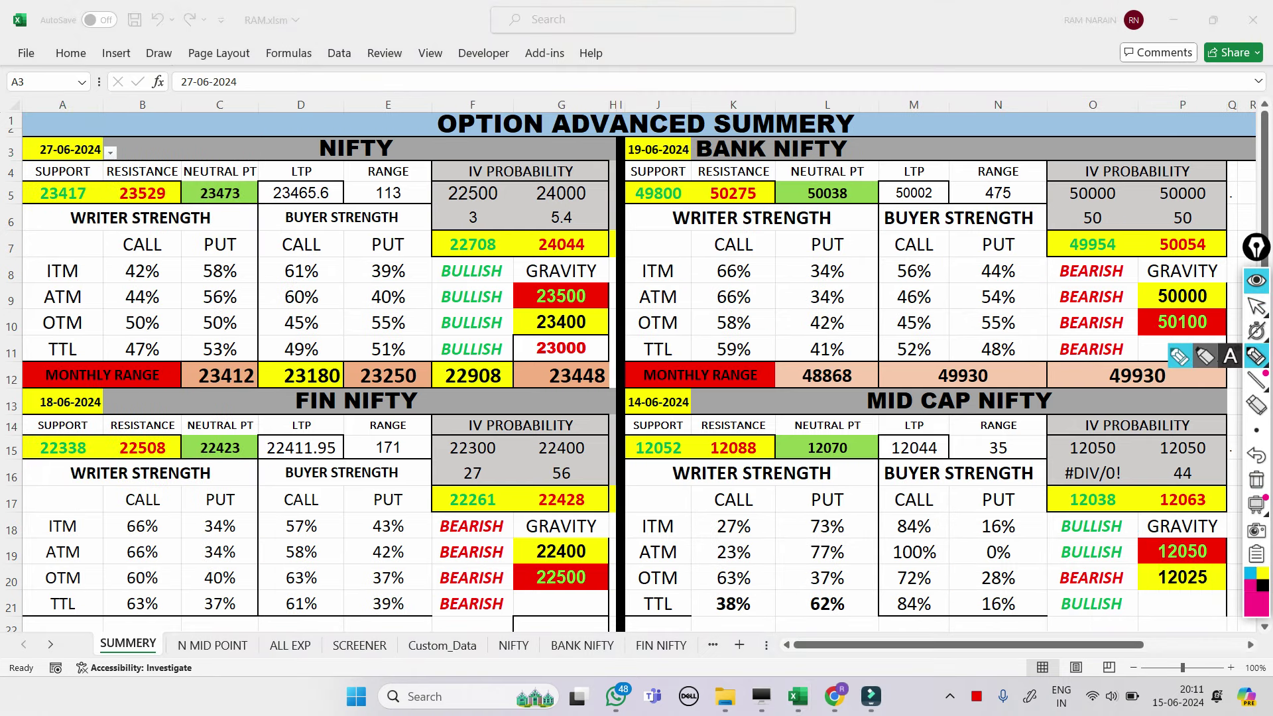
mouse_move(633, 187)
left_mouse_down()
mouse_move(675, 178)
mouse_move(657, 213)
mouse_move(630, 183)
mouse_move(640, 224)
left_mouse_up()
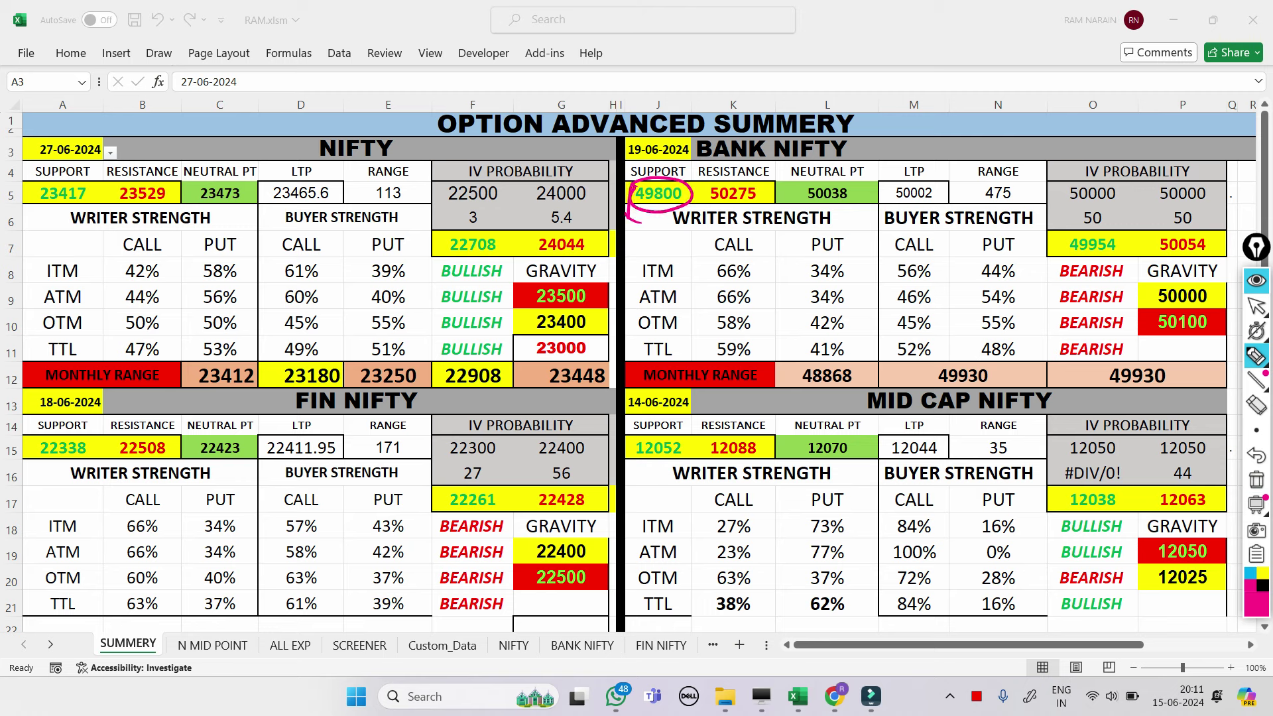
mouse_move(704, 180)
left_mouse_down()
mouse_move(766, 199)
mouse_move(707, 189)
mouse_move(702, 229)
left_mouse_up()
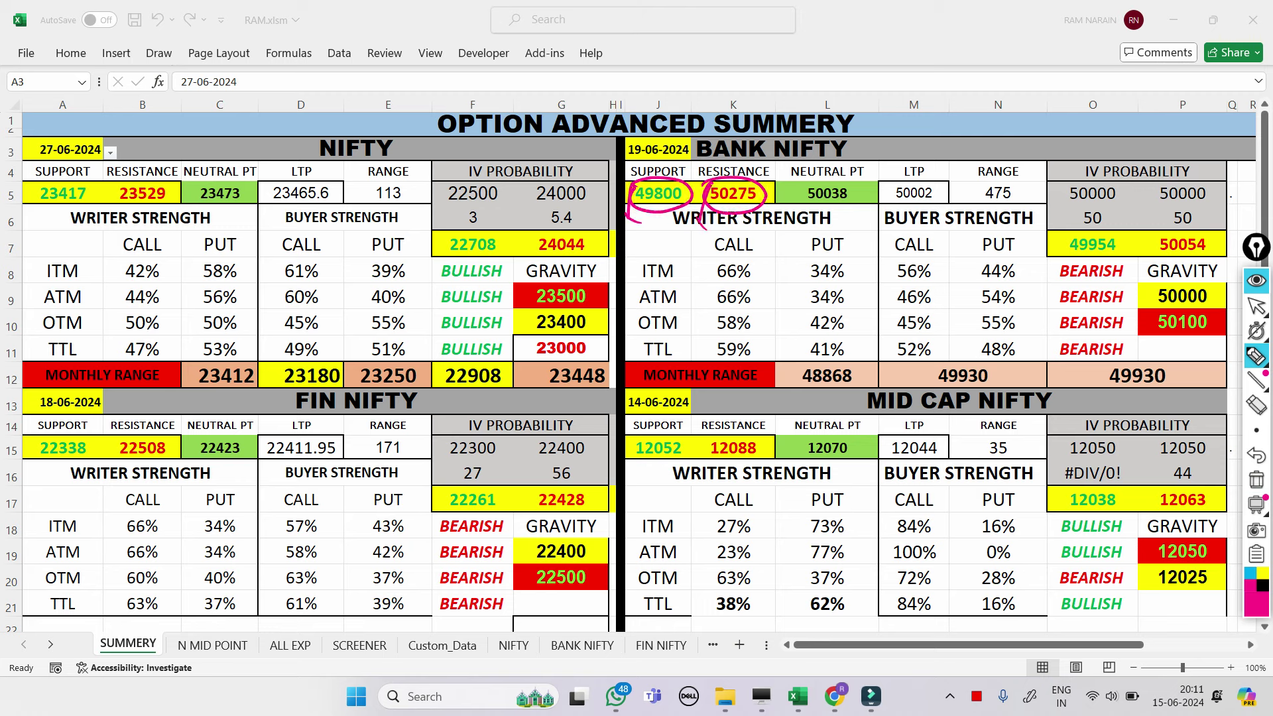
mouse_move(803, 185)
left_mouse_down()
mouse_move(837, 175)
mouse_move(832, 213)
mouse_move(795, 186)
mouse_move(804, 204)
left_mouse_up()
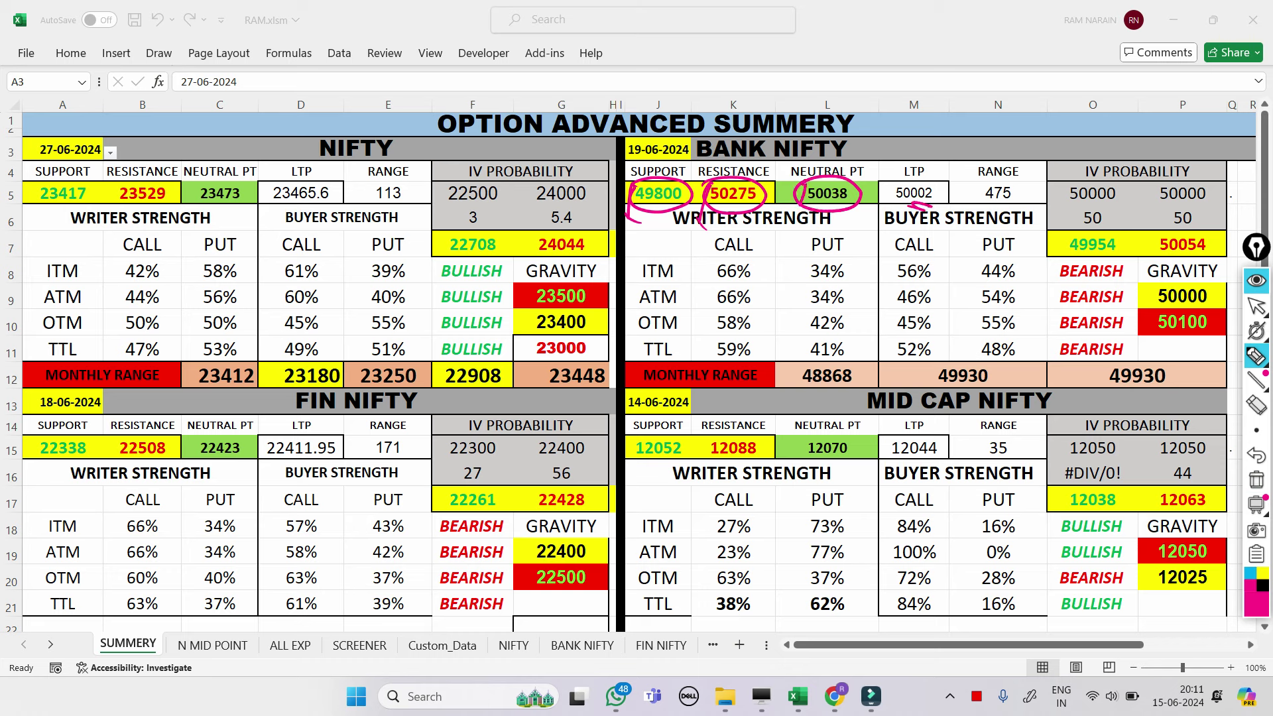
Mark the BANK NIFTY LTP, bracket the call writer strengths, write an underlined "Call" beside them and circle their total.
left_click_drag(897, 194, 919, 210)
mouse_move(708, 264)
left_mouse_down()
mouse_move(711, 335)
mouse_move(754, 347)
mouse_move(716, 335)
left_mouse_up()
left_click_drag(657, 245, 696, 256)
left_click_drag(754, 356, 776, 359)
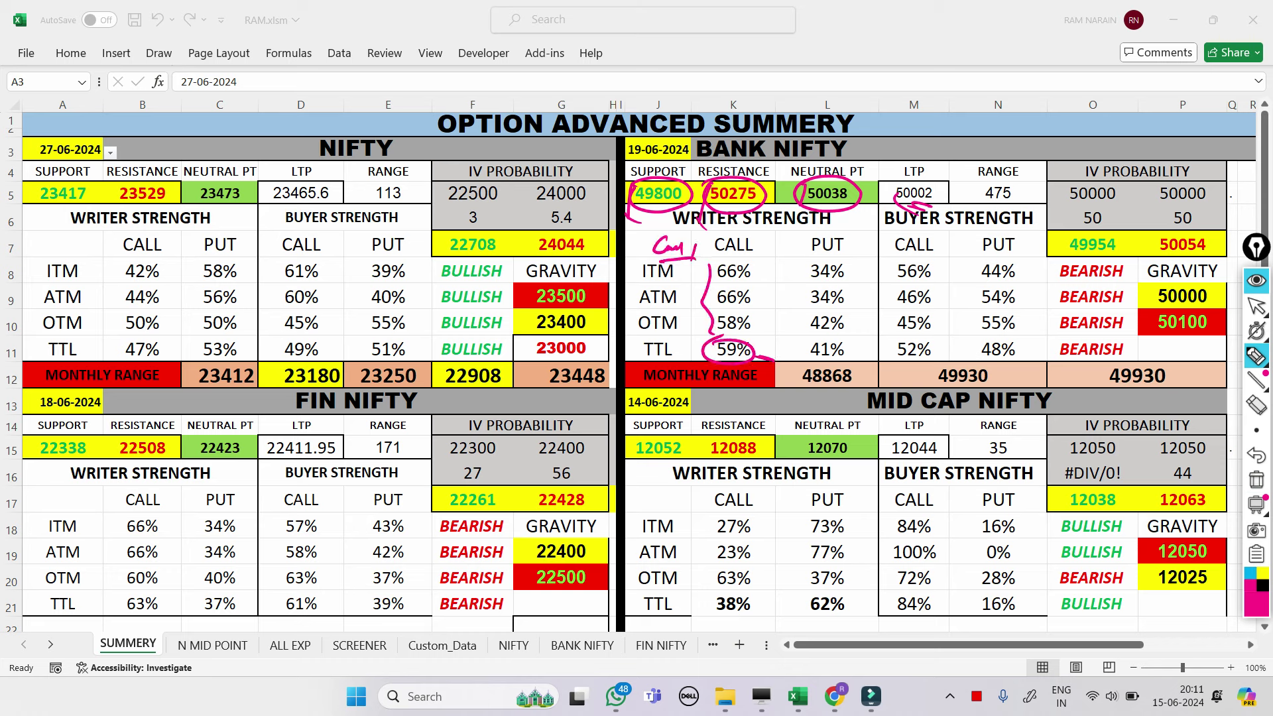
Mark the BANK NIFTY total call buyer strength and the 50000 and 50100 gravity levels, clear all ink and reselect the pen.
mouse_move(916, 352)
left_mouse_down()
mouse_move(941, 359)
mouse_move(923, 373)
left_mouse_up()
mouse_move(1153, 290)
left_mouse_down()
mouse_move(1213, 280)
mouse_move(1169, 283)
mouse_move(1178, 321)
mouse_move(1166, 347)
mouse_move(1153, 321)
left_mouse_up()
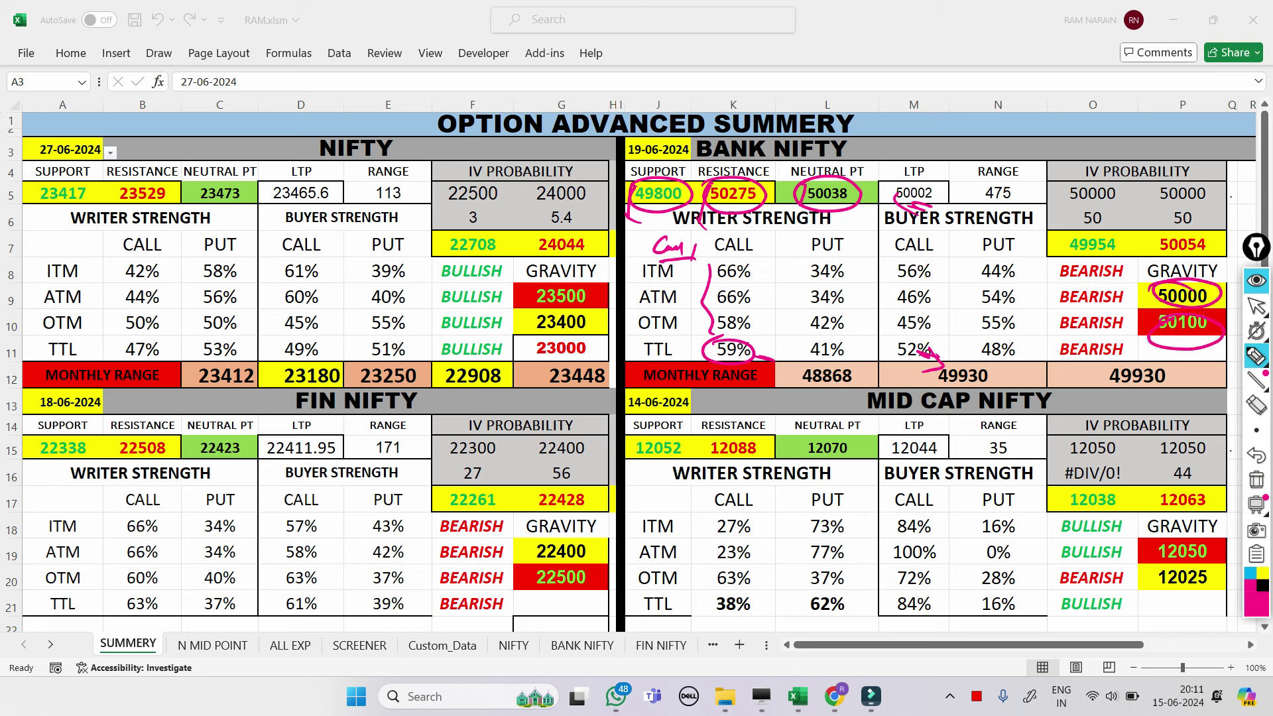
left_click_drag(760, 358, 763, 372)
left_click(1256, 479)
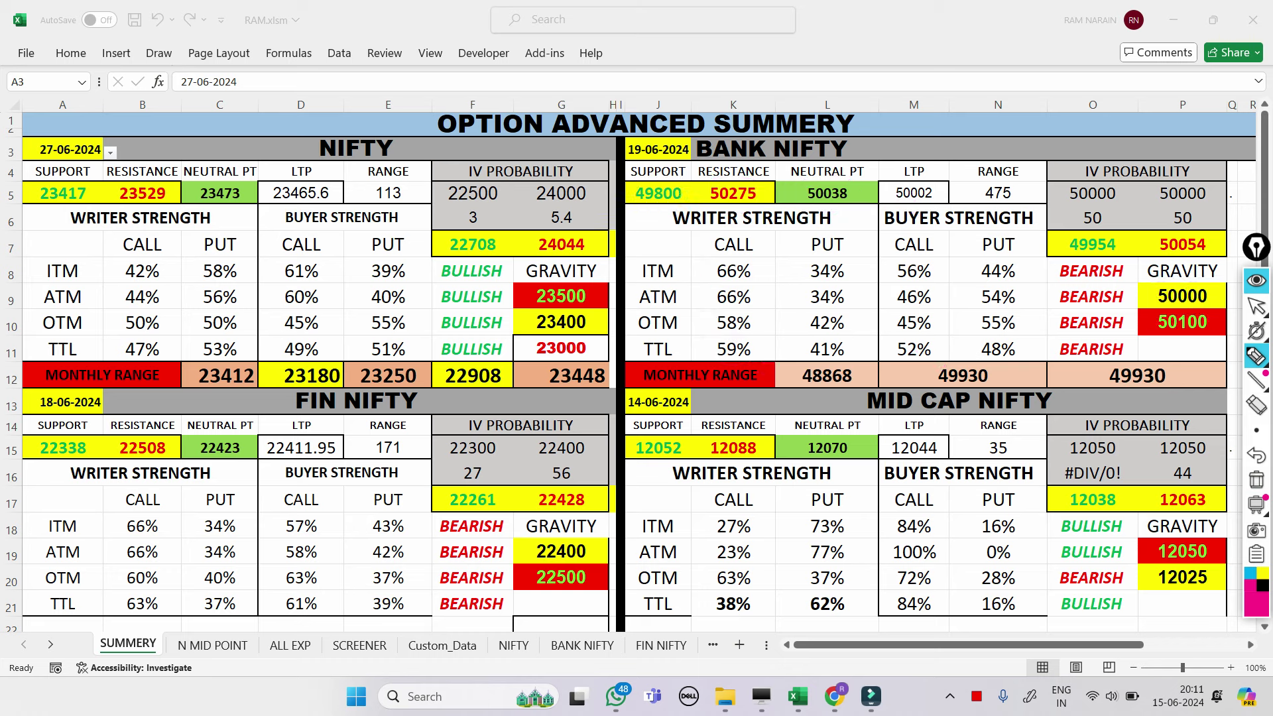
left_click(1256, 356)
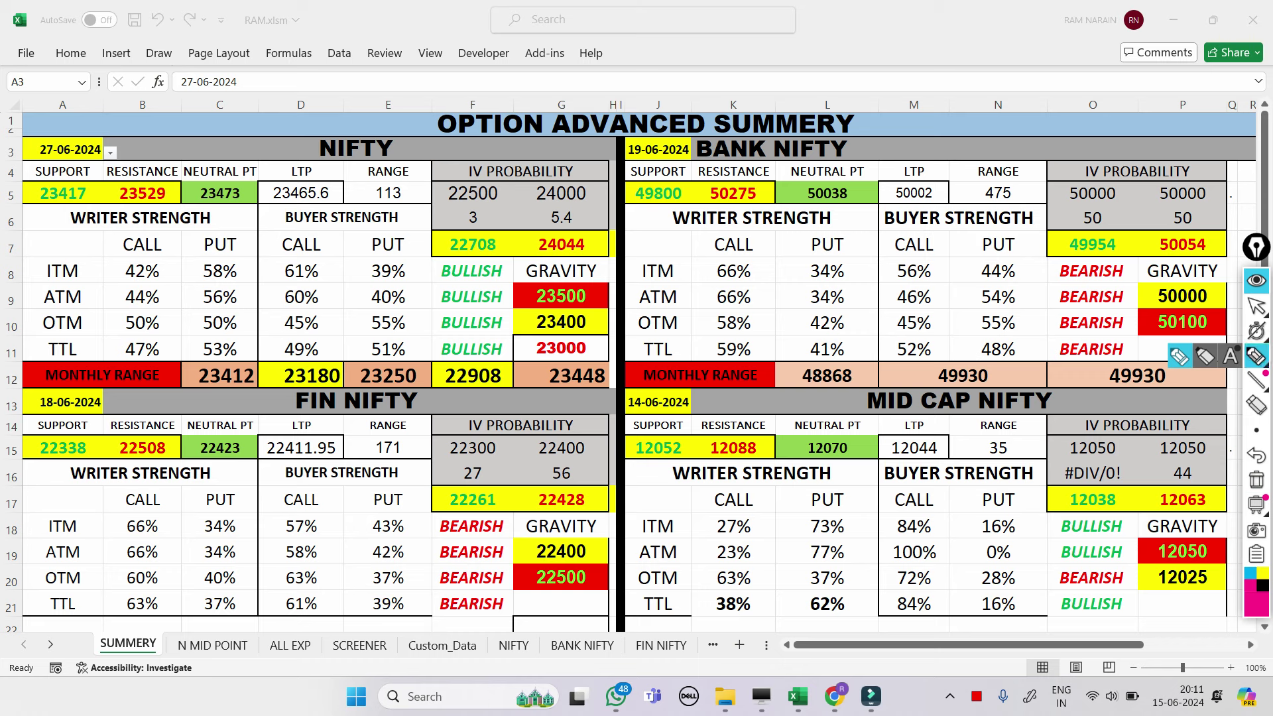
Circle the BANK NIFTY 50054 IV probability, its 48868 and 49930 monthly levels and the NIFTY 23412 level, and clear all ink.
mouse_move(1171, 235)
left_mouse_down()
mouse_move(1224, 258)
mouse_move(1162, 223)
mouse_move(1181, 235)
left_mouse_up()
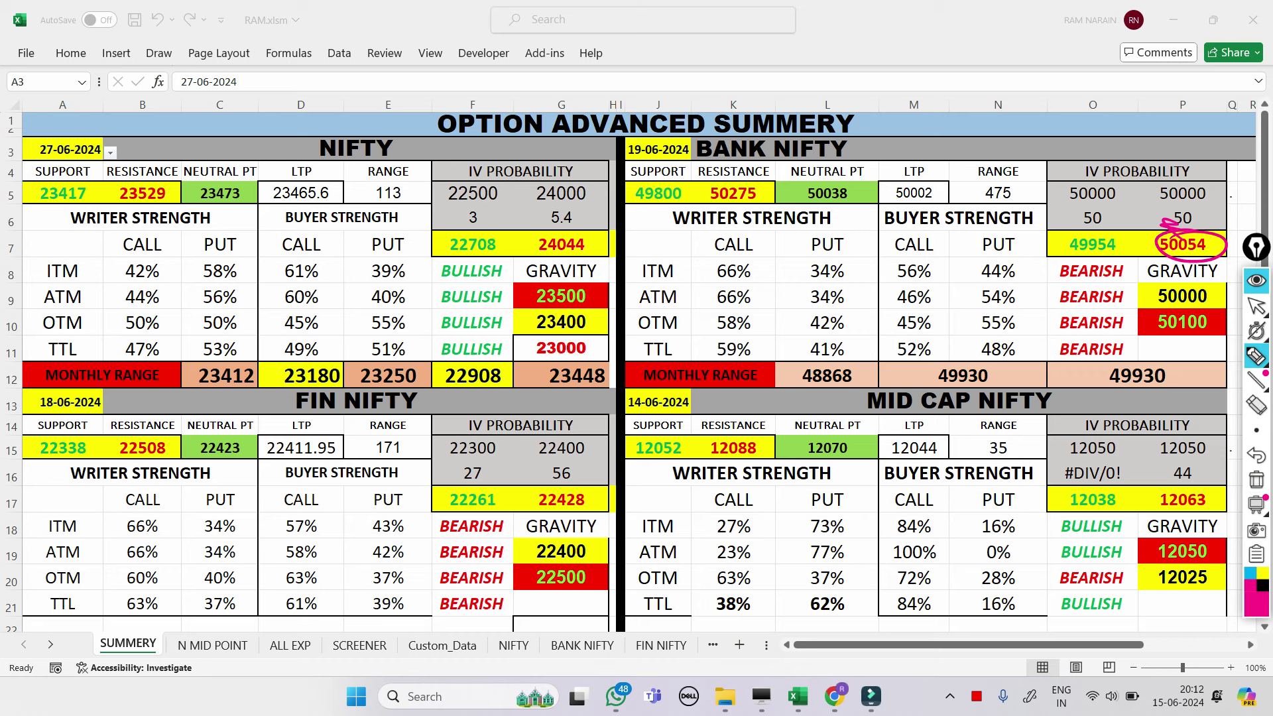
mouse_move(797, 372)
left_mouse_down()
mouse_move(869, 378)
mouse_move(789, 393)
mouse_move(789, 351)
left_mouse_up()
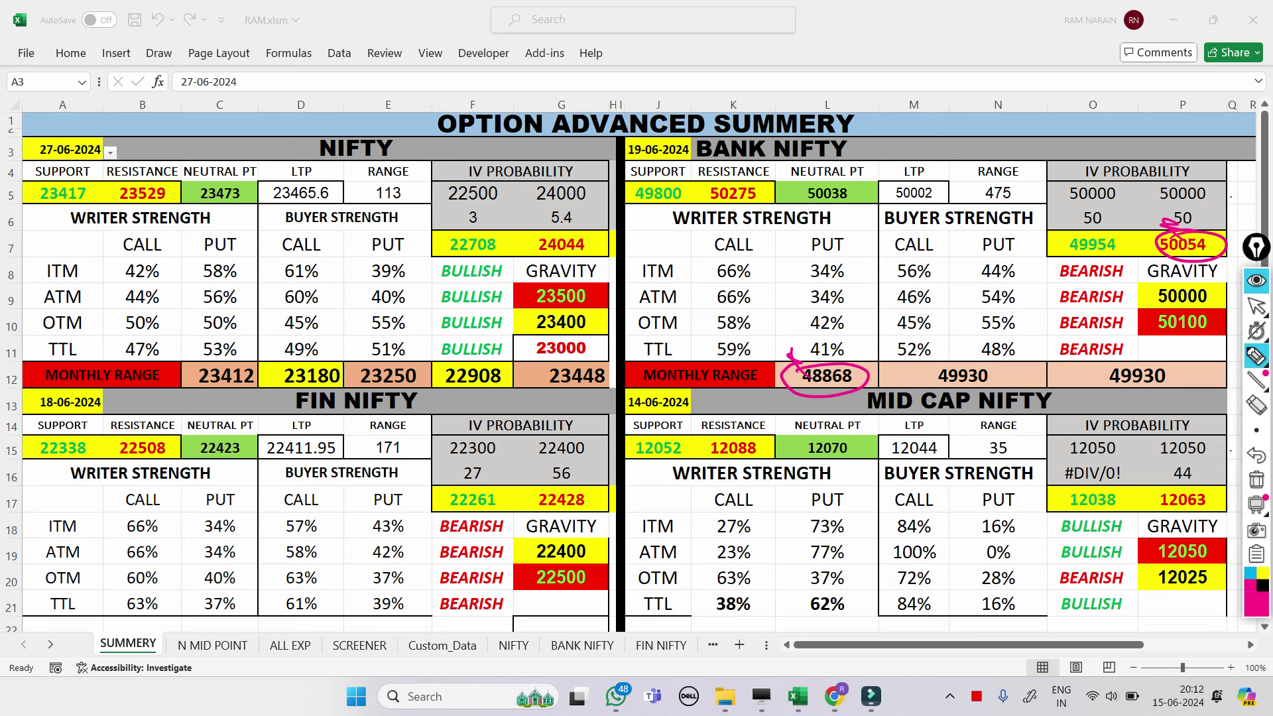
mouse_move(935, 364)
left_mouse_down()
mouse_move(961, 357)
mouse_move(1017, 373)
mouse_move(961, 398)
mouse_move(937, 368)
mouse_move(923, 392)
left_mouse_up()
left_click_drag(925, 375, 927, 388)
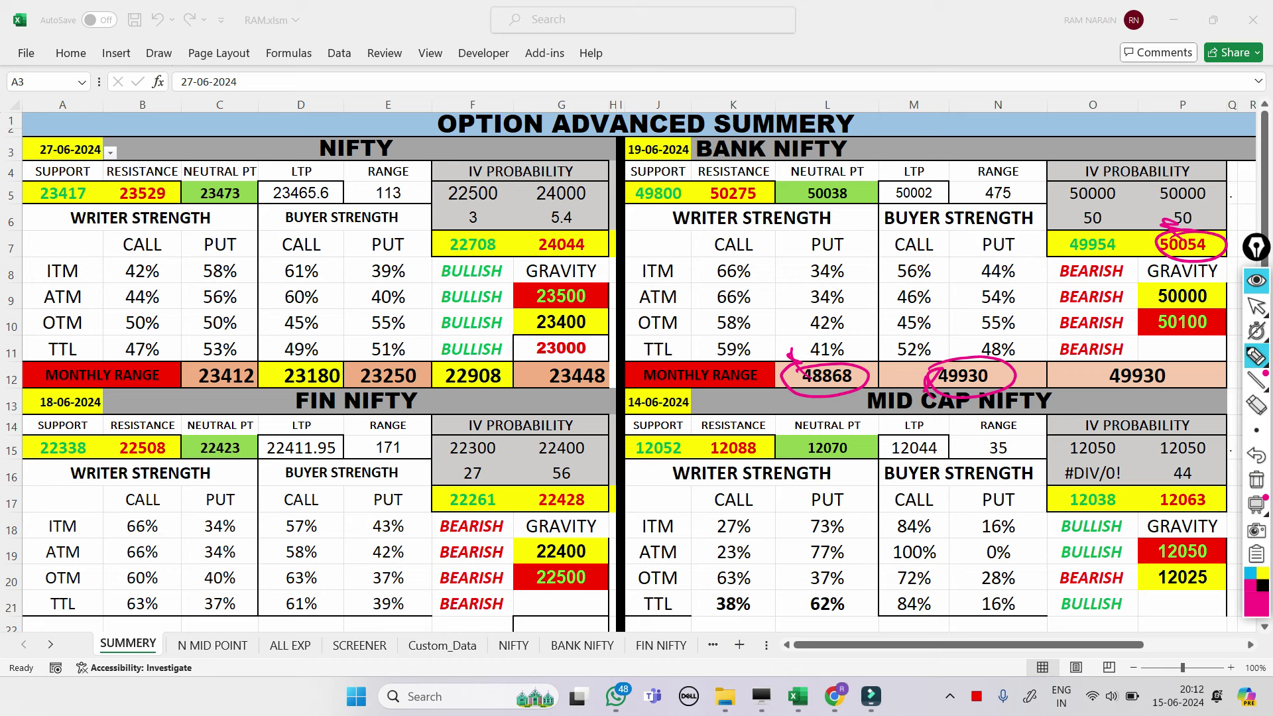
mouse_move(192, 366)
left_mouse_down()
mouse_move(263, 363)
mouse_move(193, 394)
mouse_move(196, 360)
mouse_move(181, 396)
left_mouse_up()
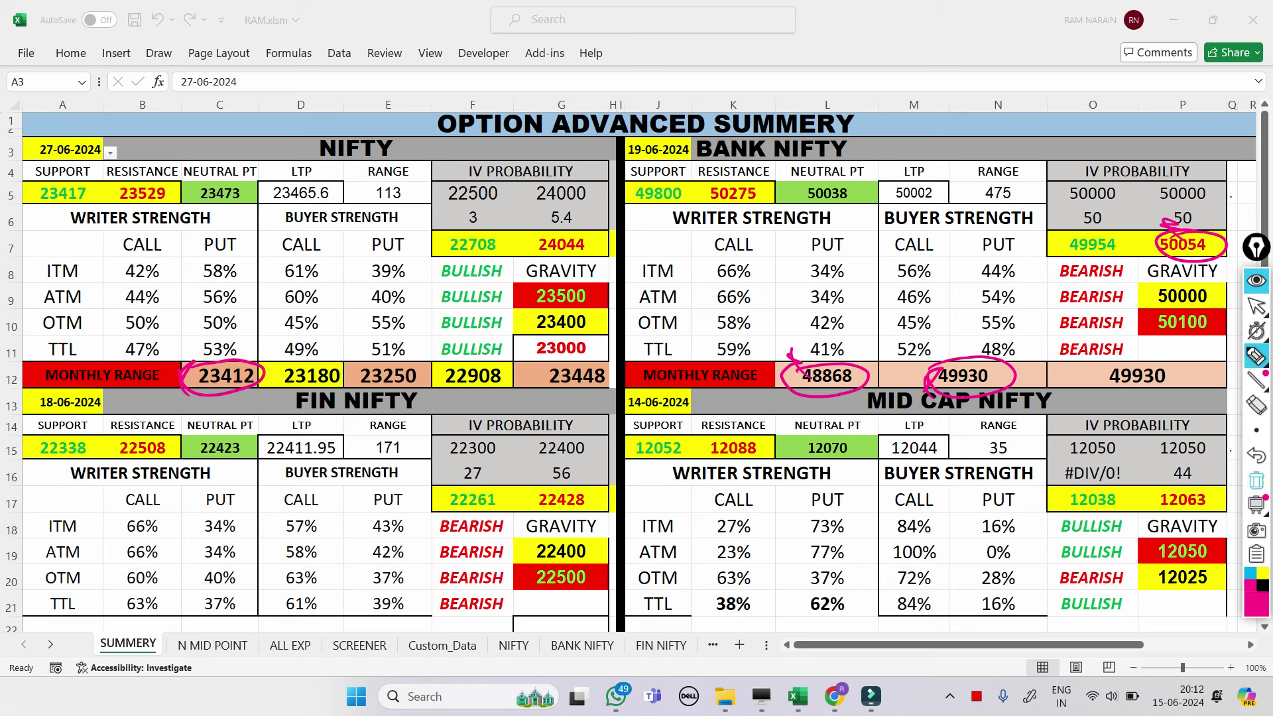
left_click(1257, 479)
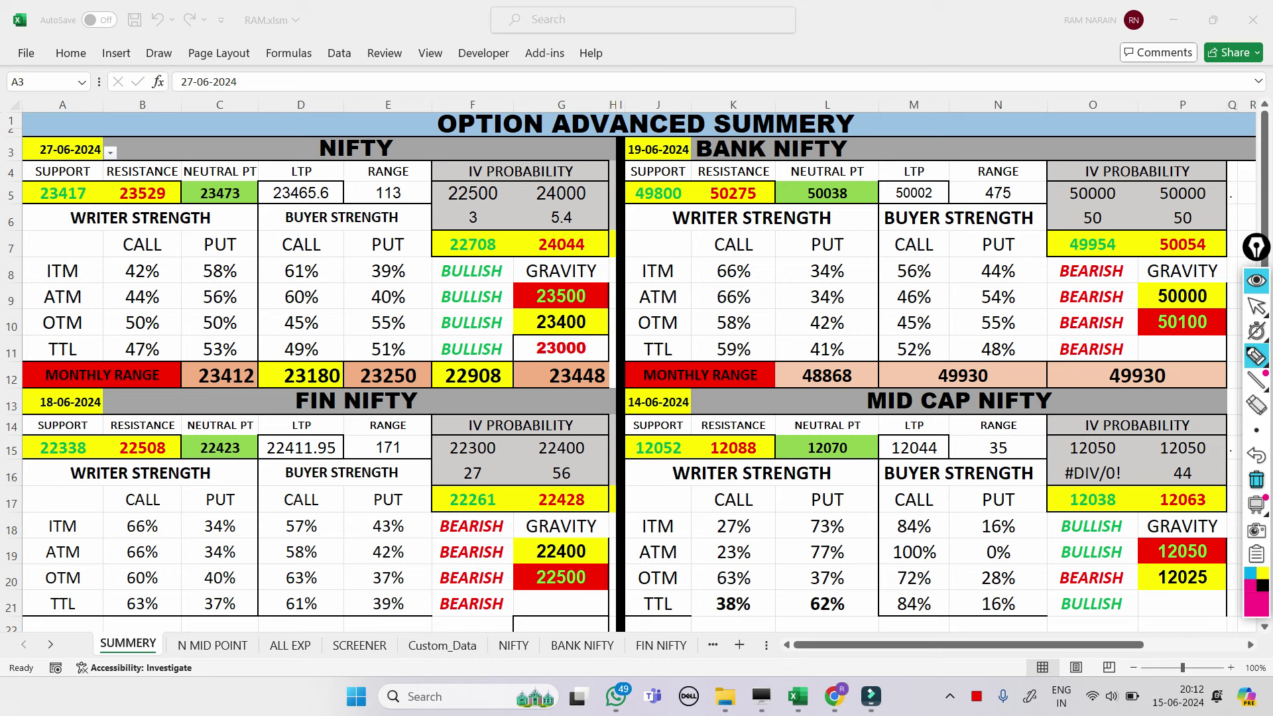
Circle the FIN NIFTY support, resistance and neutral point with the pen, adding small tails to the marks.
left_click(1255, 356)
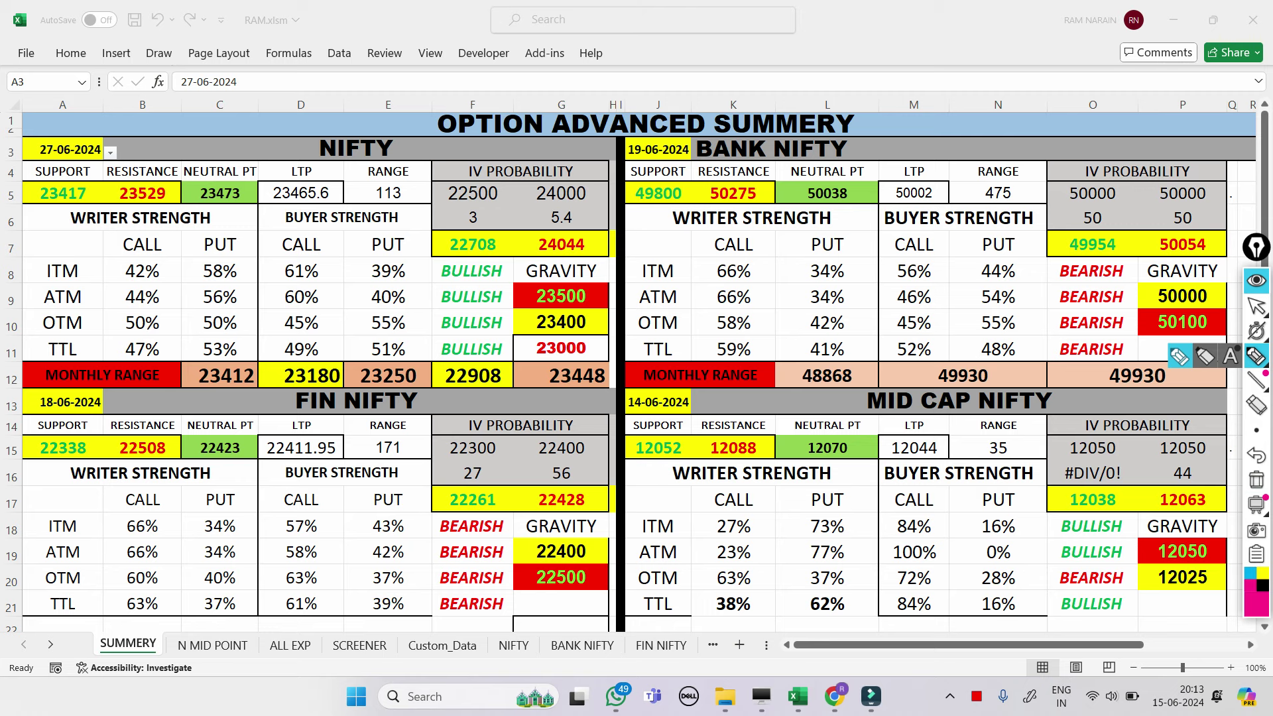
mouse_move(33, 441)
left_mouse_down()
mouse_move(100, 438)
mouse_move(60, 468)
mouse_move(32, 440)
mouse_move(41, 473)
left_mouse_up()
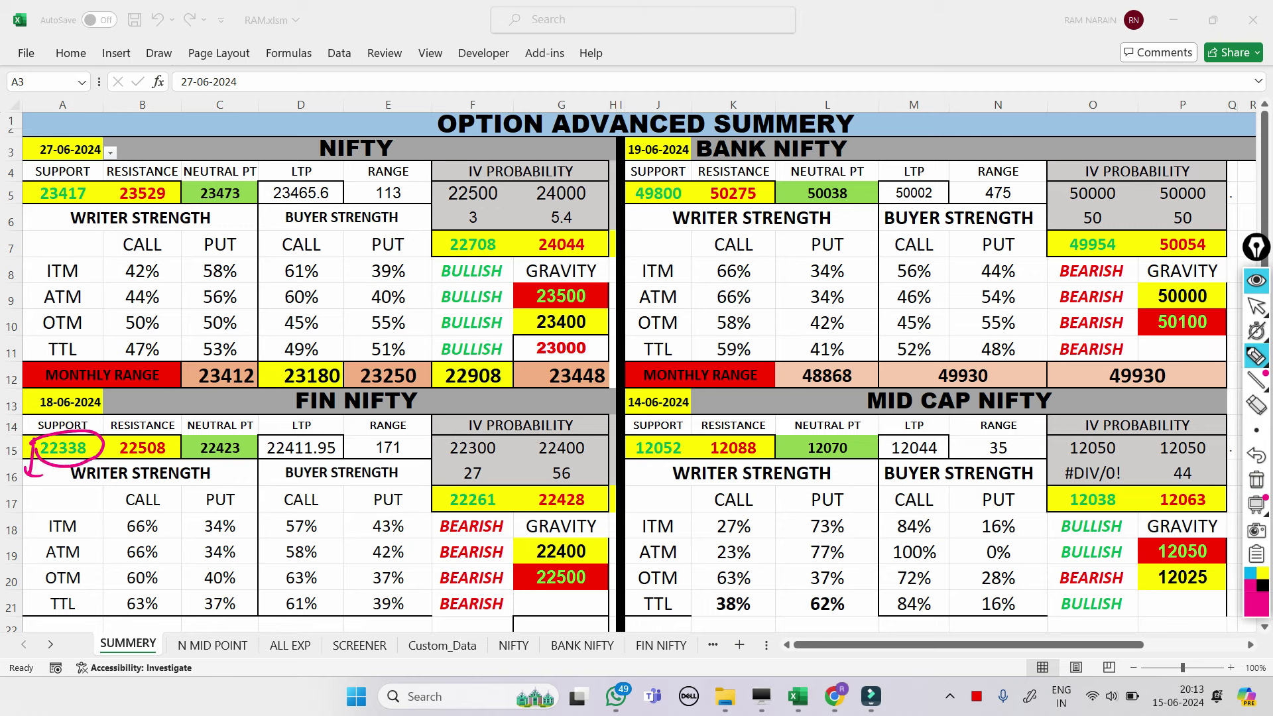
mouse_move(109, 443)
left_mouse_down()
mouse_move(123, 435)
mouse_move(176, 457)
mouse_move(109, 440)
mouse_move(105, 476)
left_mouse_up()
left_click_drag(25, 462, 73, 457)
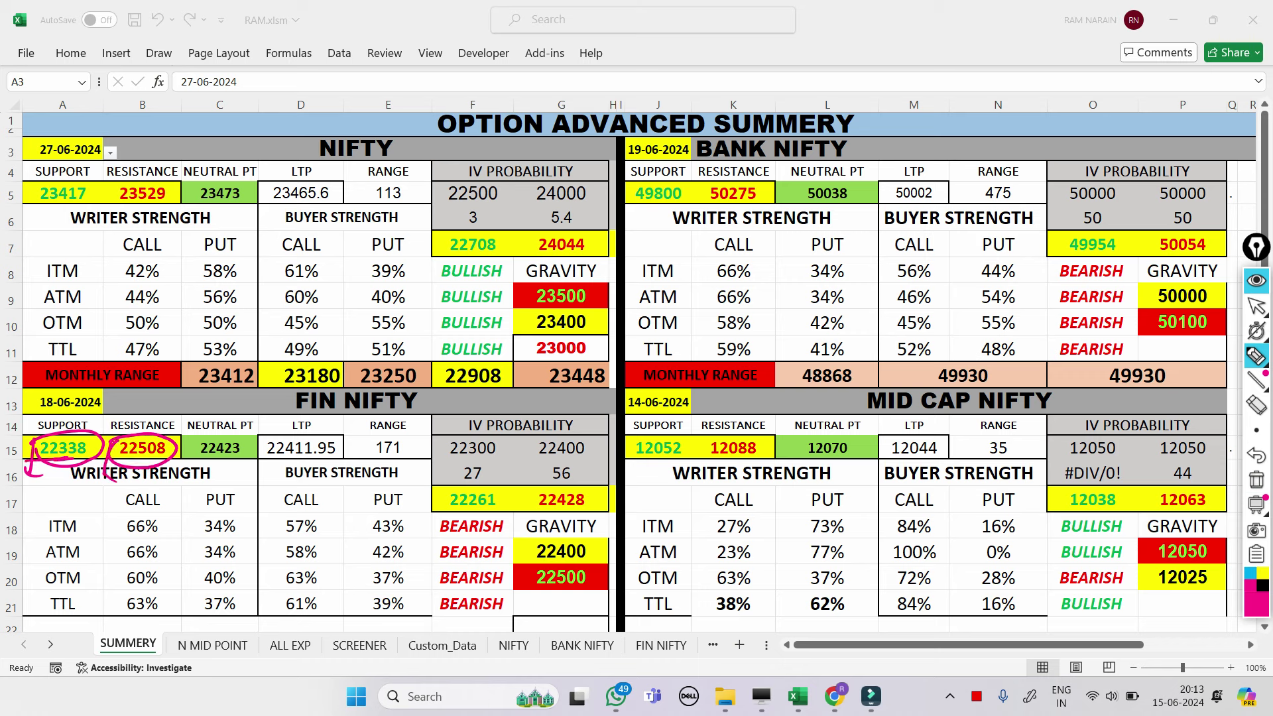
mouse_move(191, 443)
left_mouse_down()
mouse_move(218, 430)
mouse_move(252, 462)
mouse_move(189, 443)
mouse_move(204, 468)
mouse_move(291, 466)
left_mouse_up()
Bracket the FIN NIFTY call writer and call buyer strengths and circle both call totals.
mouse_move(116, 590)
left_mouse_down()
mouse_move(159, 592)
mouse_move(119, 584)
left_mouse_up()
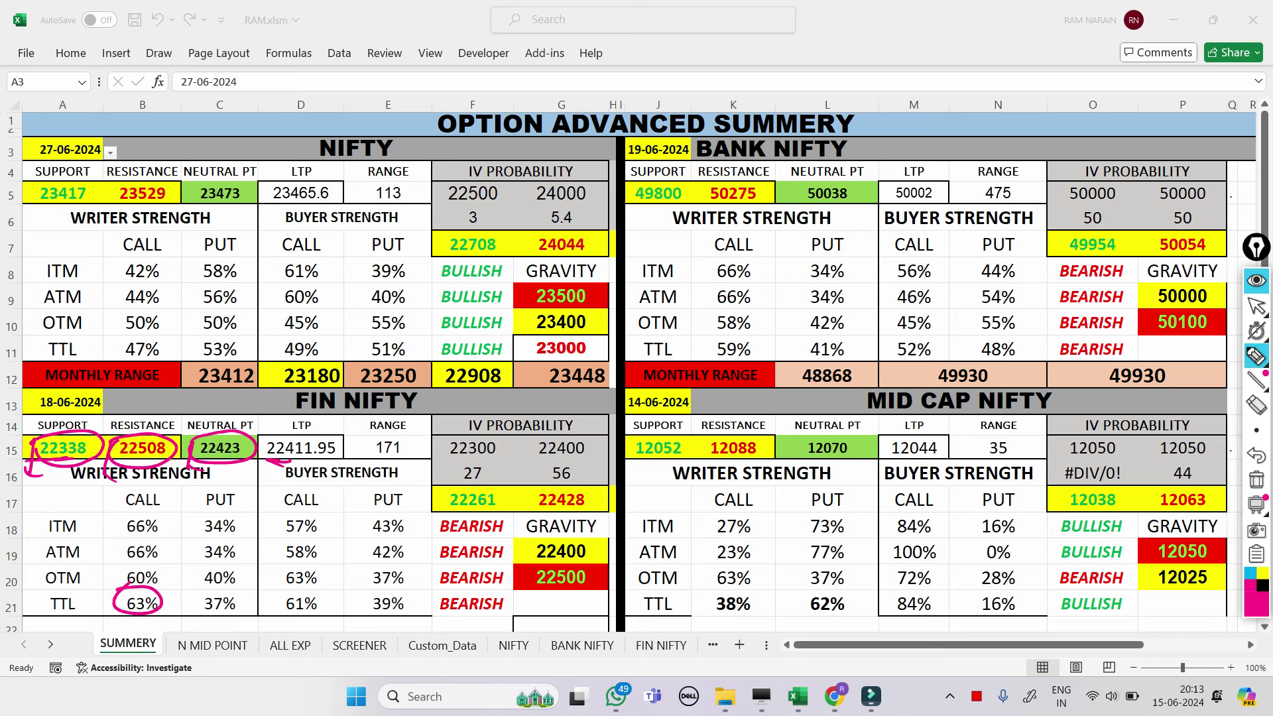
left_click_drag(111, 522, 123, 588)
mouse_move(272, 512)
left_mouse_down()
mouse_move(271, 607)
mouse_move(328, 597)
mouse_move(277, 604)
mouse_move(199, 585)
left_mouse_up()
mouse_move(267, 561)
left_mouse_down()
mouse_move(287, 565)
mouse_move(265, 587)
left_mouse_up()
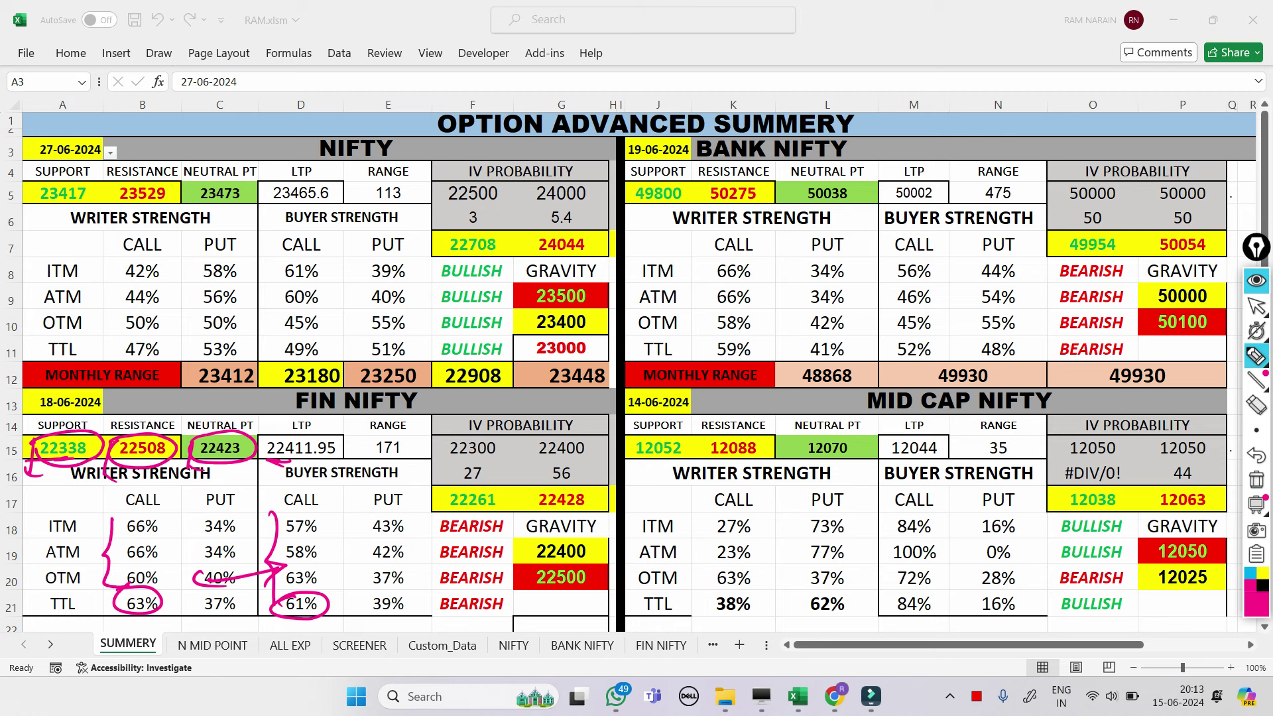
Circle the FIN NIFTY 22400 and 22500 gravity levels and the LTP, clear all ink and return to the pointer.
mouse_move(526, 545)
left_mouse_down()
mouse_move(599, 547)
mouse_move(531, 542)
mouse_move(602, 585)
left_mouse_up()
mouse_move(529, 536)
left_mouse_down()
mouse_move(520, 548)
mouse_move(586, 595)
mouse_move(534, 560)
left_mouse_up()
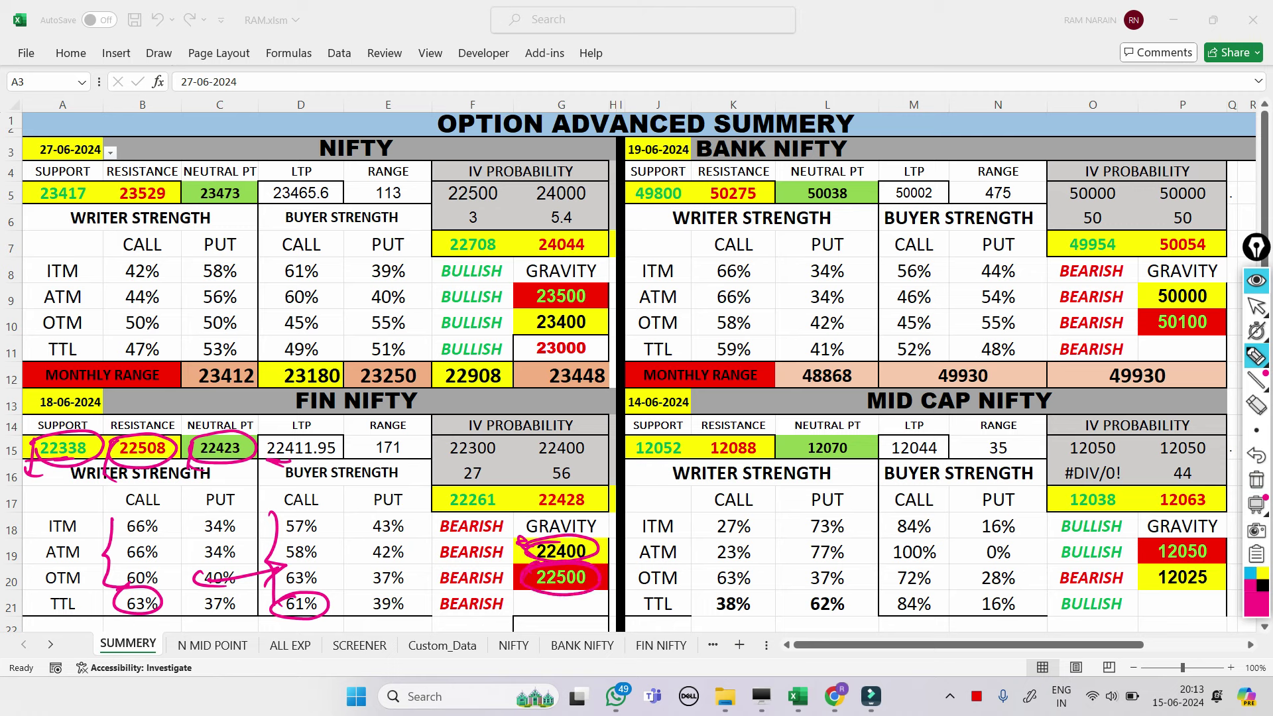
left_click_drag(116, 510, 126, 582)
mouse_move(271, 439)
left_mouse_down()
mouse_move(326, 436)
mouse_move(266, 443)
left_mouse_up()
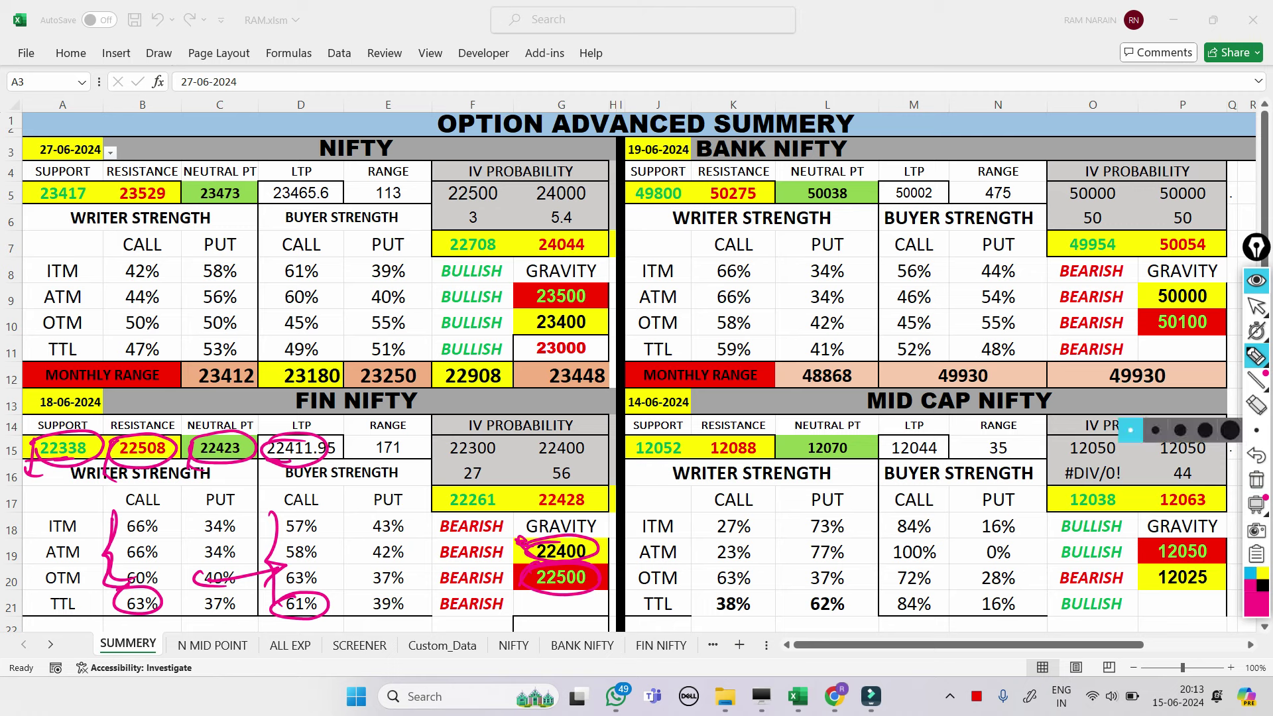
left_click(1257, 478)
left_click(1257, 306)
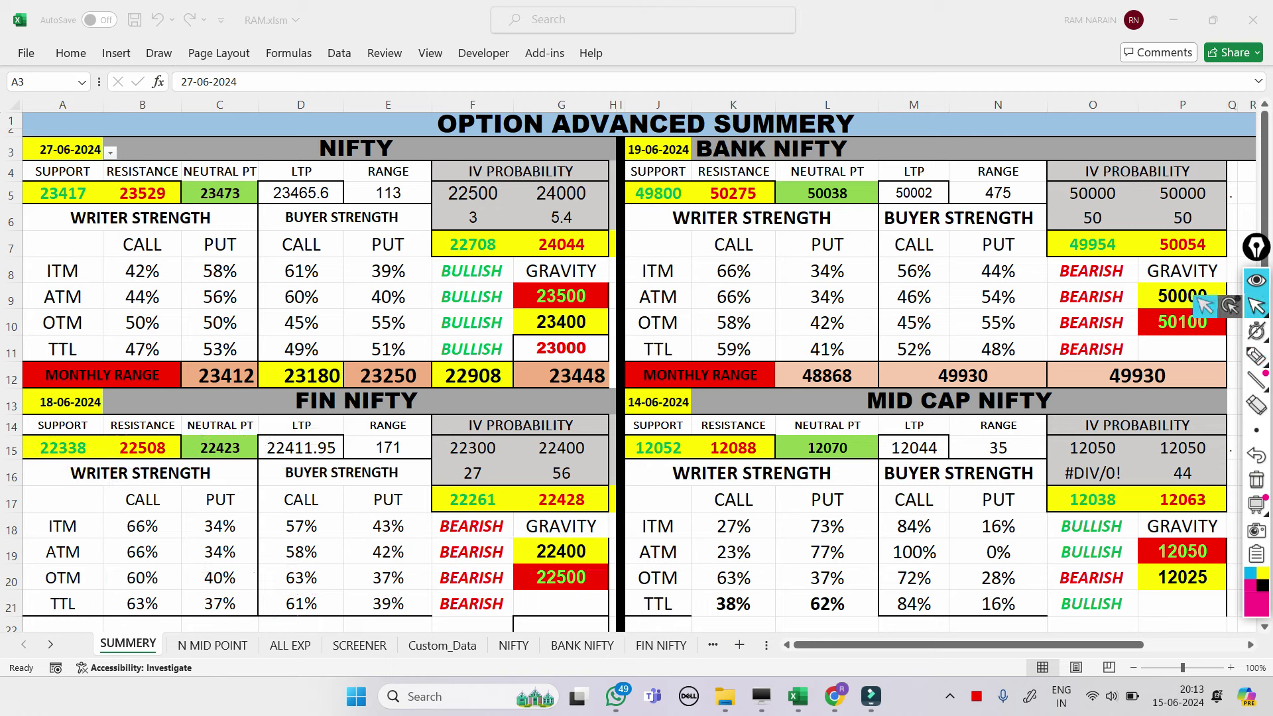
Set the MID CAP NIFTY expiry date to 24-06-2024.
left_click(659, 401)
key("alt+Down")
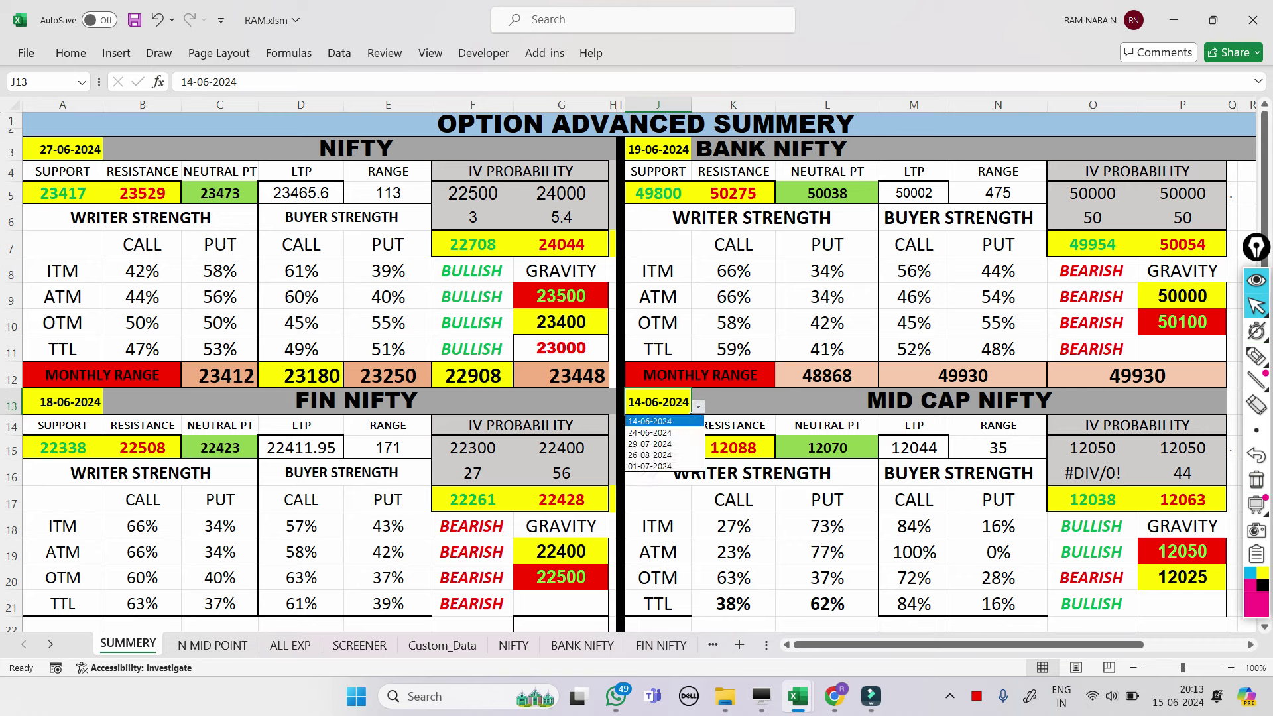
key("Down")
key("Return")
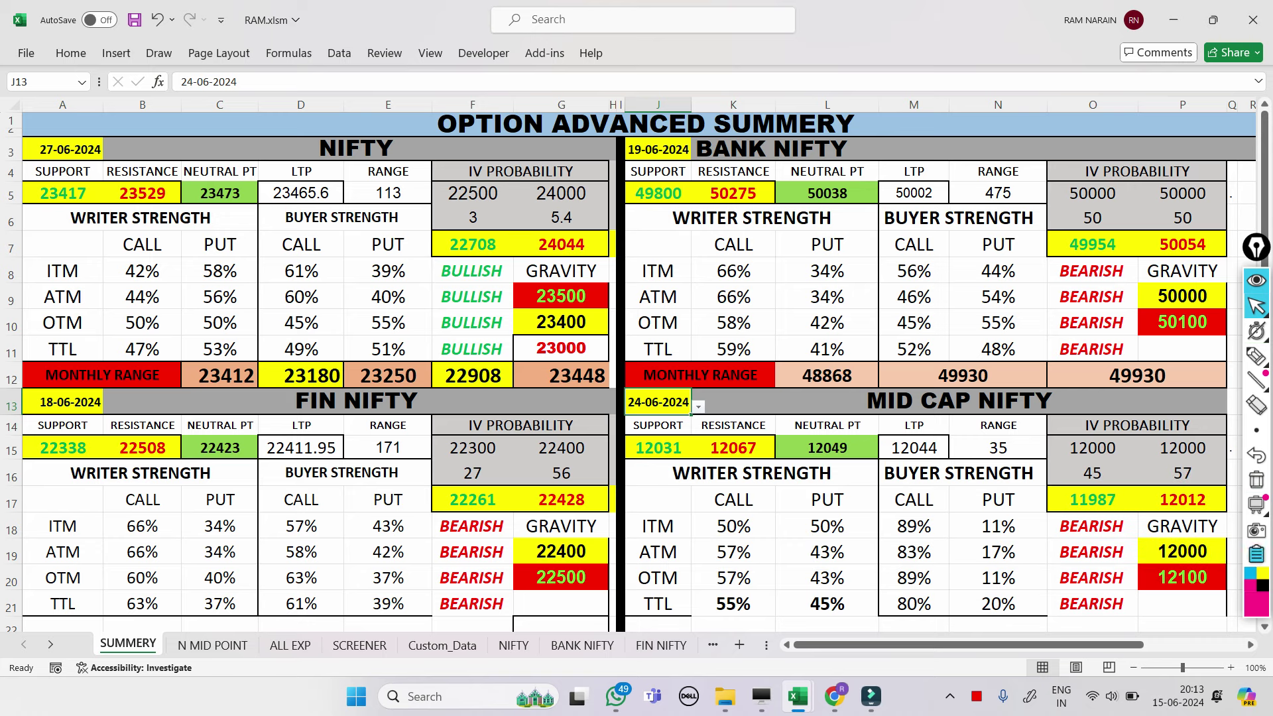
Circle the MID CAP NIFTY support, resistance, neutral point and LTP with the pen.
left_click(1257, 356)
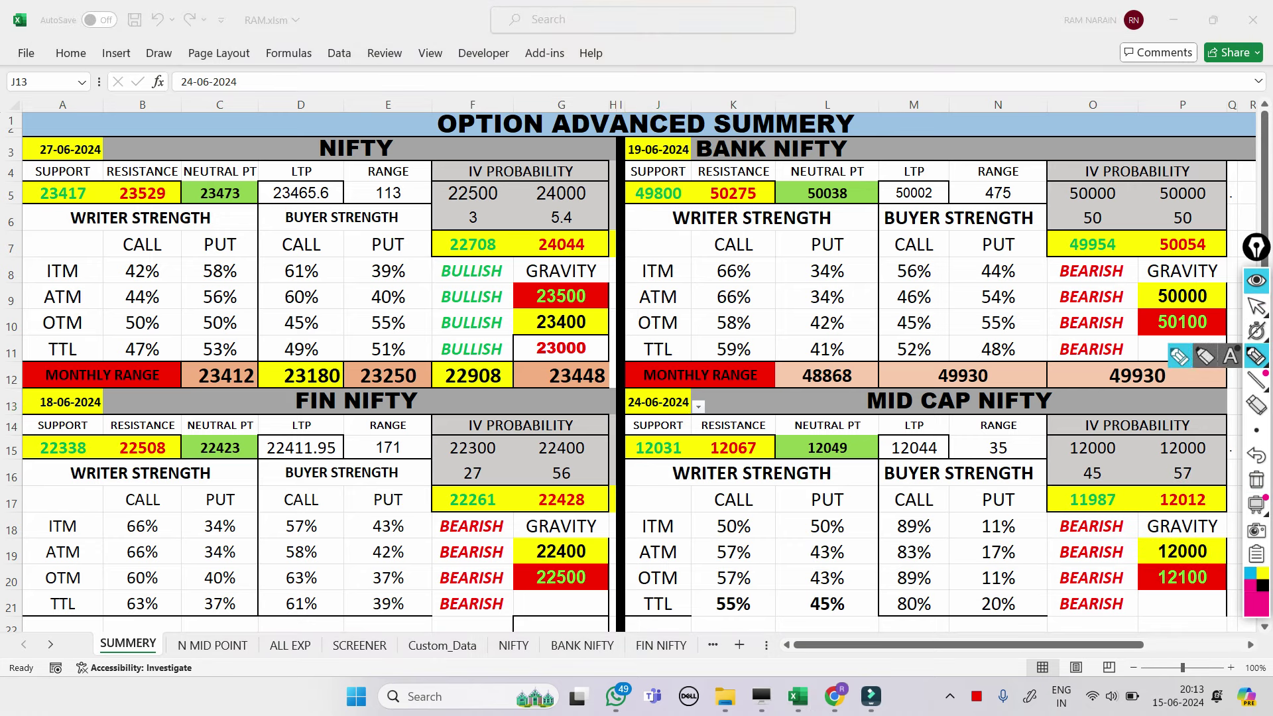
mouse_move(633, 442)
left_mouse_down()
mouse_move(689, 432)
mouse_move(653, 464)
mouse_move(630, 456)
mouse_move(640, 476)
left_mouse_up()
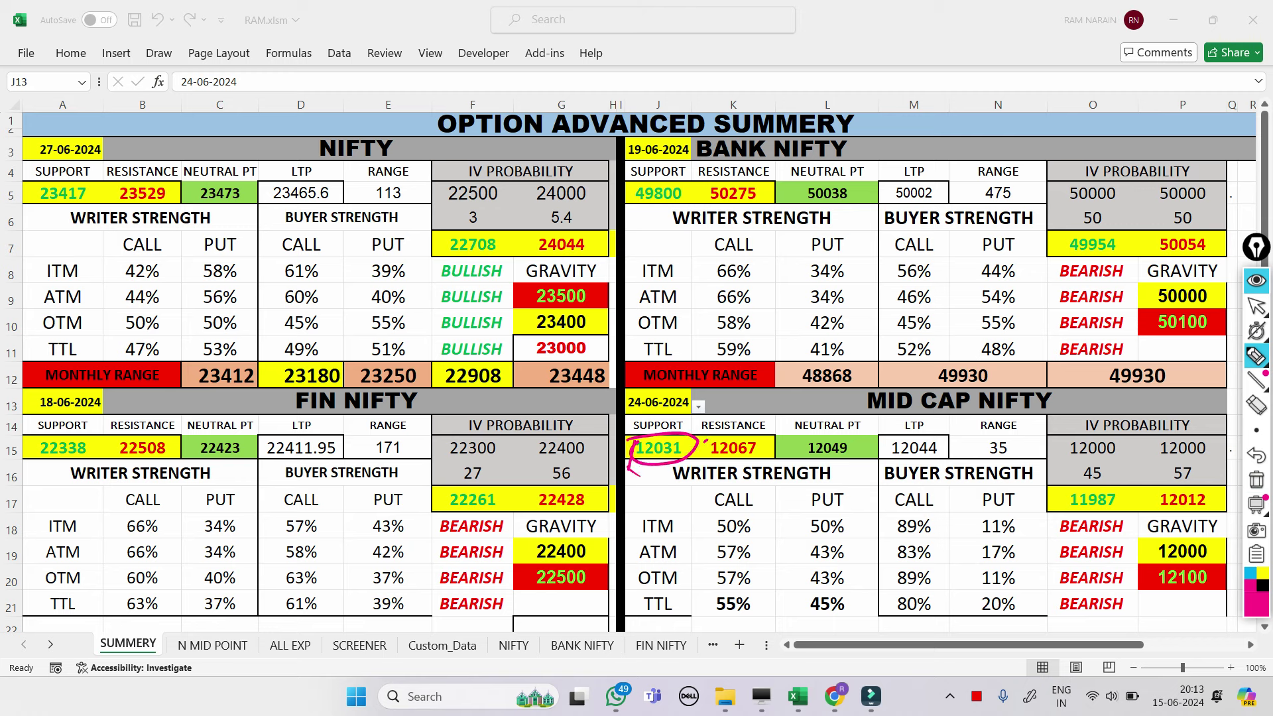
mouse_move(706, 439)
left_mouse_down()
mouse_move(762, 461)
mouse_move(710, 442)
mouse_move(702, 469)
left_mouse_up()
mouse_move(806, 437)
left_mouse_down()
mouse_move(859, 456)
mouse_move(799, 441)
mouse_move(866, 483)
left_mouse_up()
mouse_move(917, 431)
left_mouse_down()
mouse_move(898, 442)
mouse_move(925, 432)
left_mouse_up()
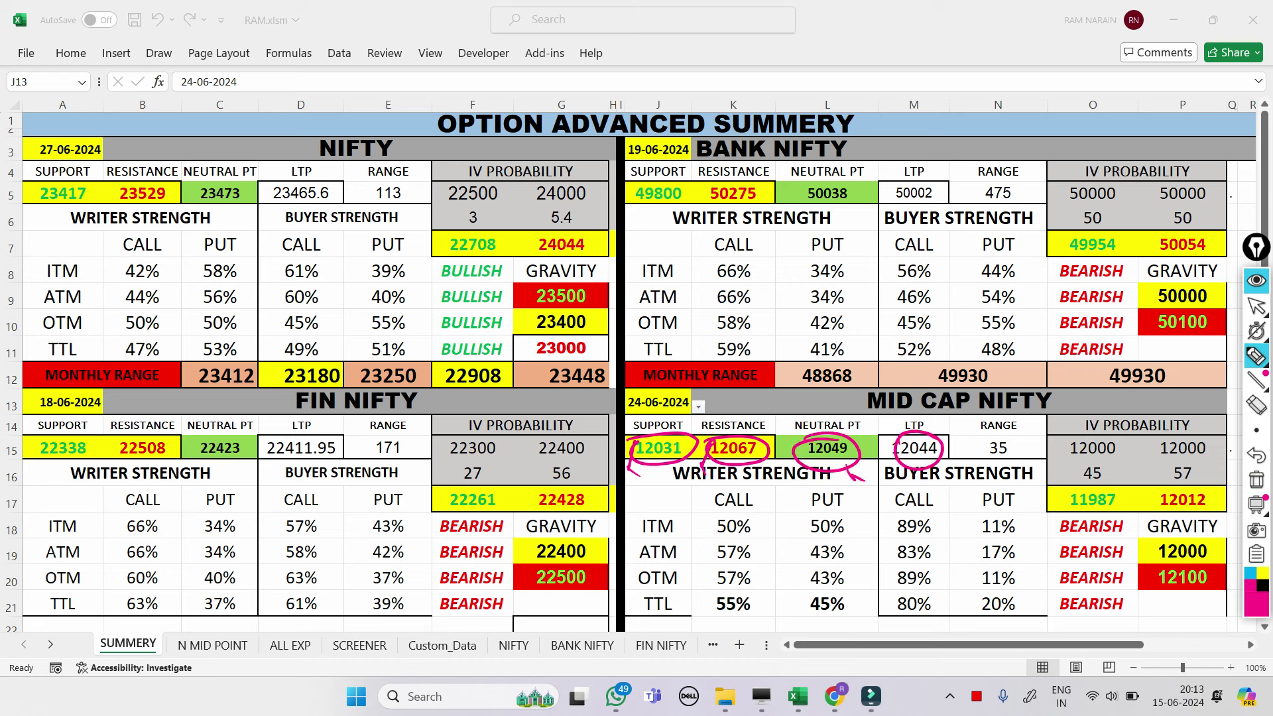
Bracket the MID CAP NIFTY call writer strengths with an underlined note, circle both call totals and mark the 12000 and 12100 gravity levels.
left_click_drag(708, 517, 711, 581)
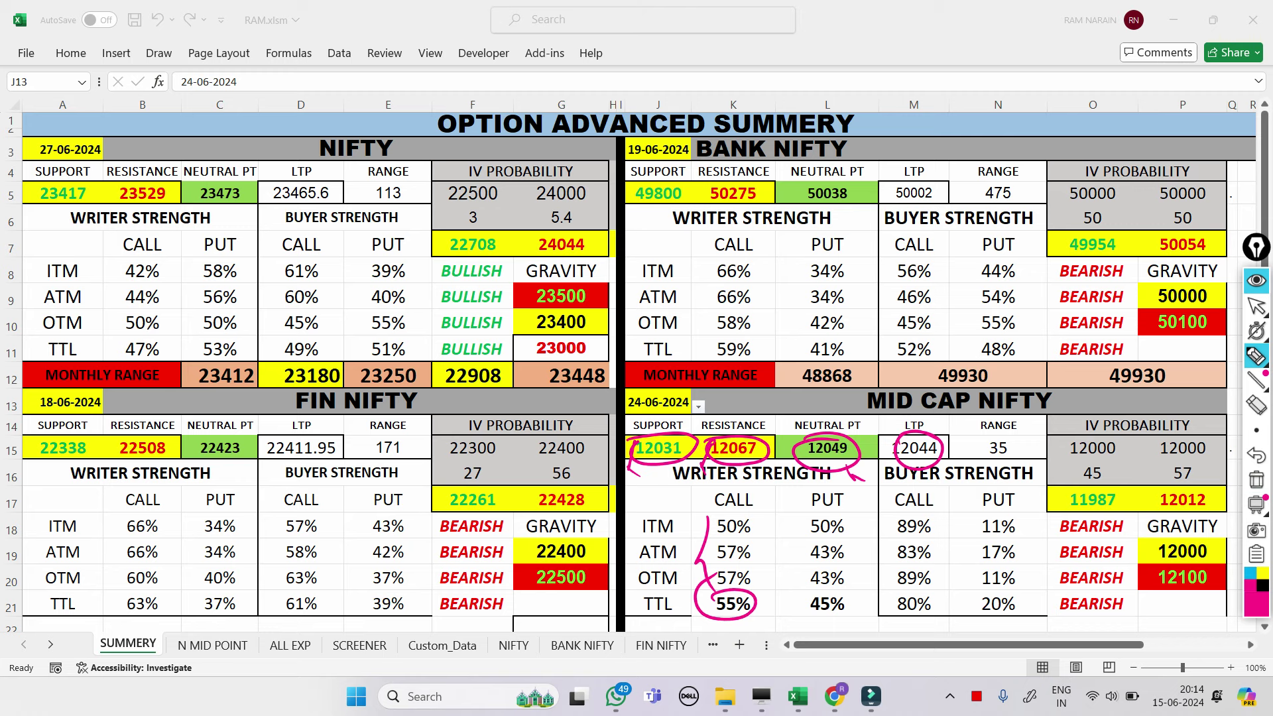
mouse_move(638, 492)
left_mouse_down()
mouse_move(686, 488)
mouse_move(687, 510)
left_mouse_up()
mouse_move(906, 591)
left_mouse_down()
mouse_move(902, 620)
mouse_move(919, 594)
mouse_move(889, 556)
left_mouse_up()
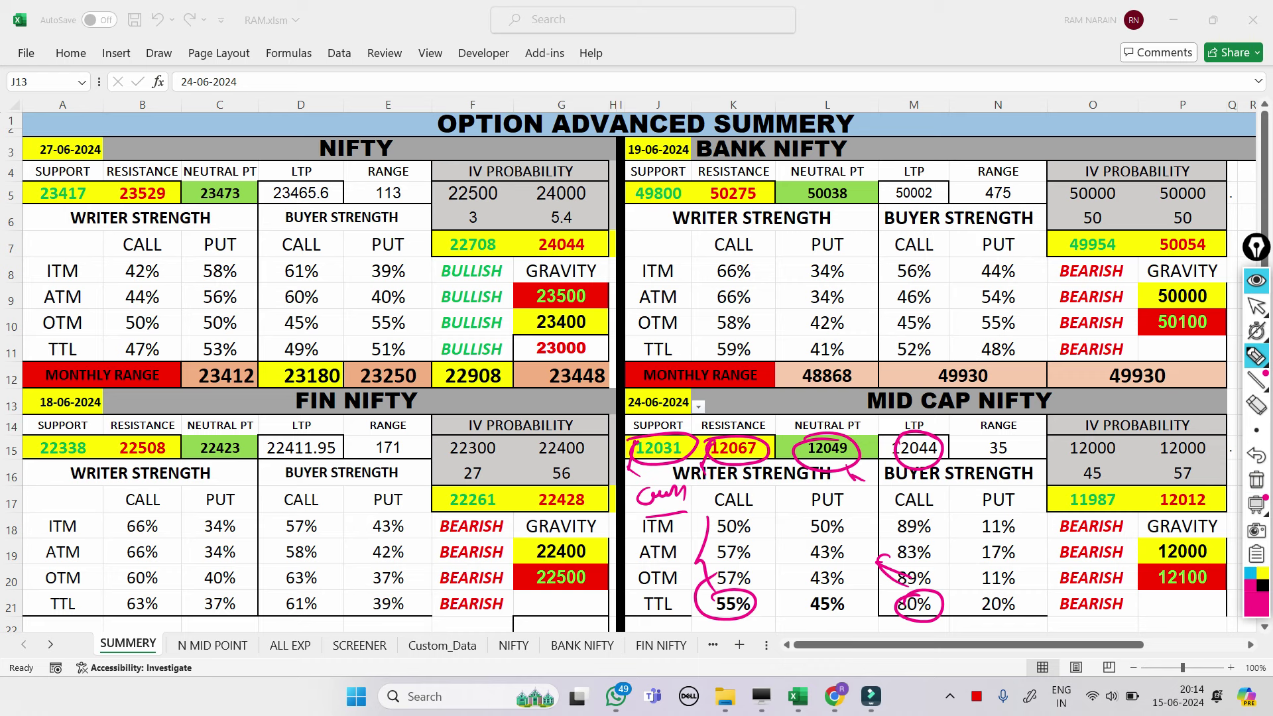
left_click_drag(1138, 557, 1160, 584)
Handwrite a circled note over the BANK NIFTY writer strength area, clear all ink and return to the pointer.
left_click_drag(657, 236, 683, 246)
mouse_move(687, 238)
left_mouse_down()
mouse_move(687, 255)
mouse_move(715, 246)
mouse_move(710, 260)
left_mouse_up()
mouse_move(727, 242)
left_mouse_down()
mouse_move(724, 270)
mouse_move(784, 265)
mouse_move(665, 280)
mouse_move(789, 249)
left_mouse_up()
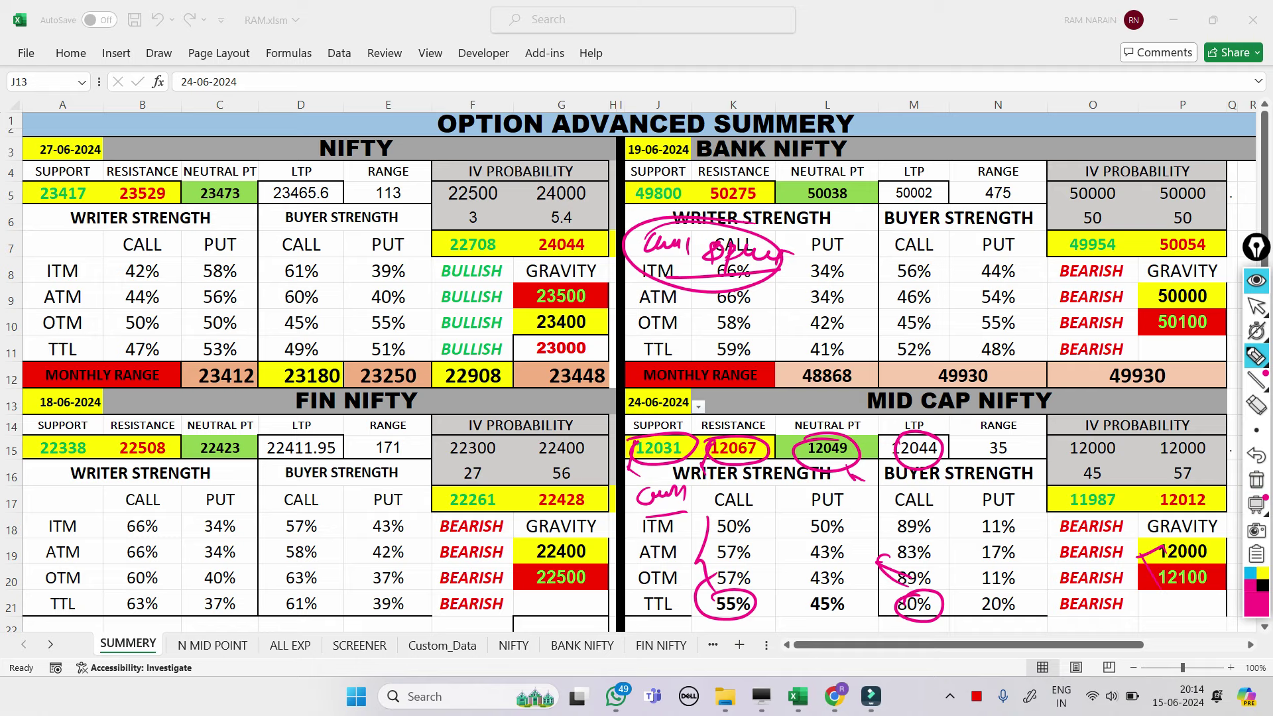
left_click(1256, 479)
left_click(1256, 306)
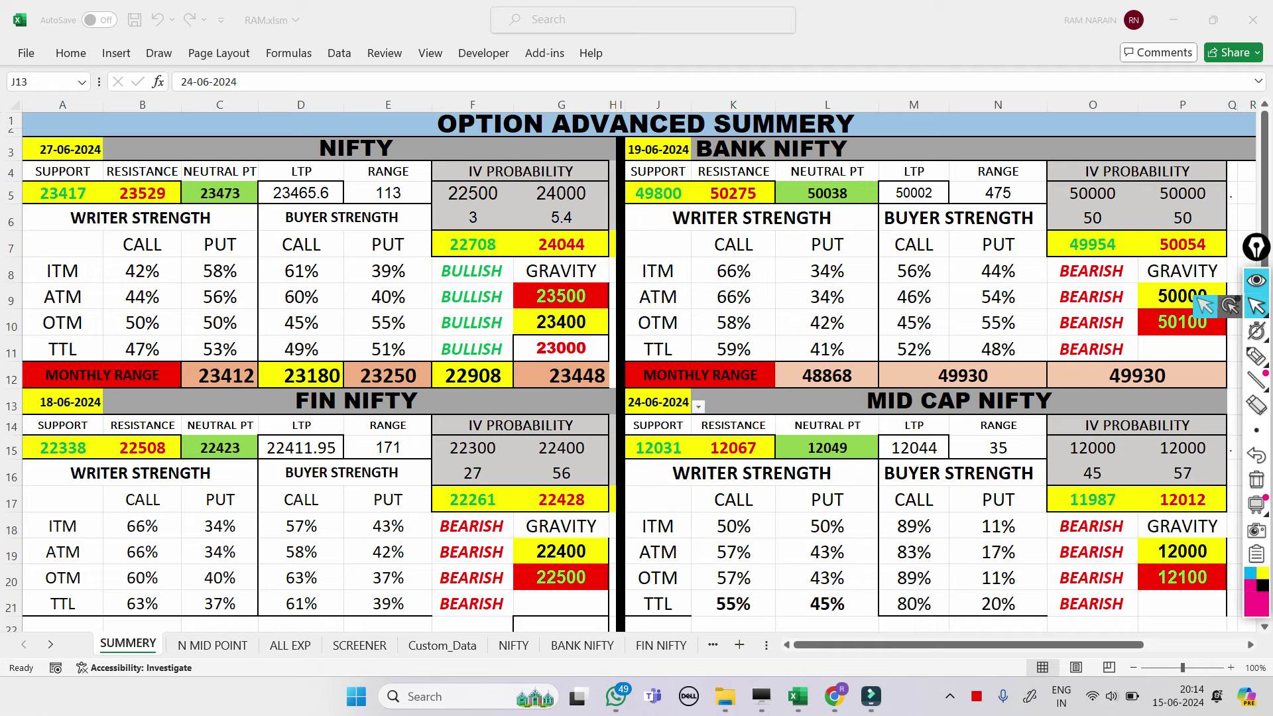
Handwrite the underlined words "Total", "Option" and "Weekly" with the pen below the Total Option Chain Analysis table.
scroll(637, 371, "down", 2)
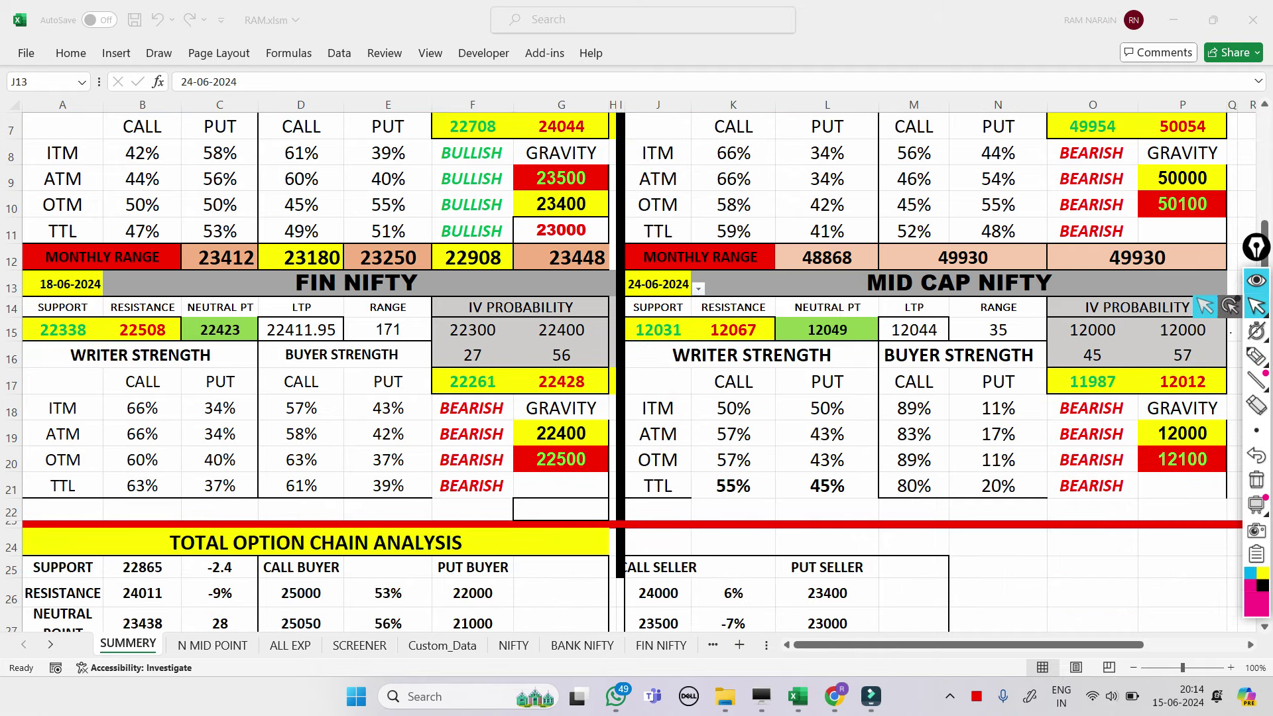
scroll(636, 372, "up", 2)
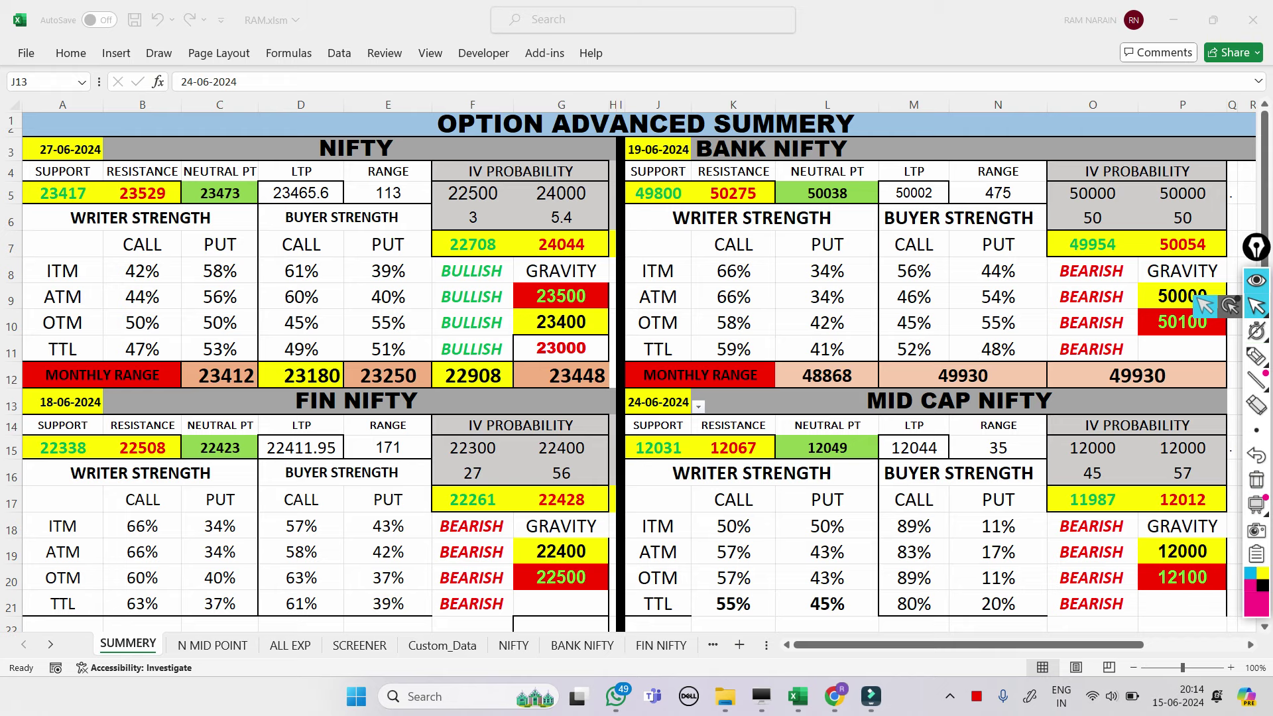
scroll(636, 372, "down", 2)
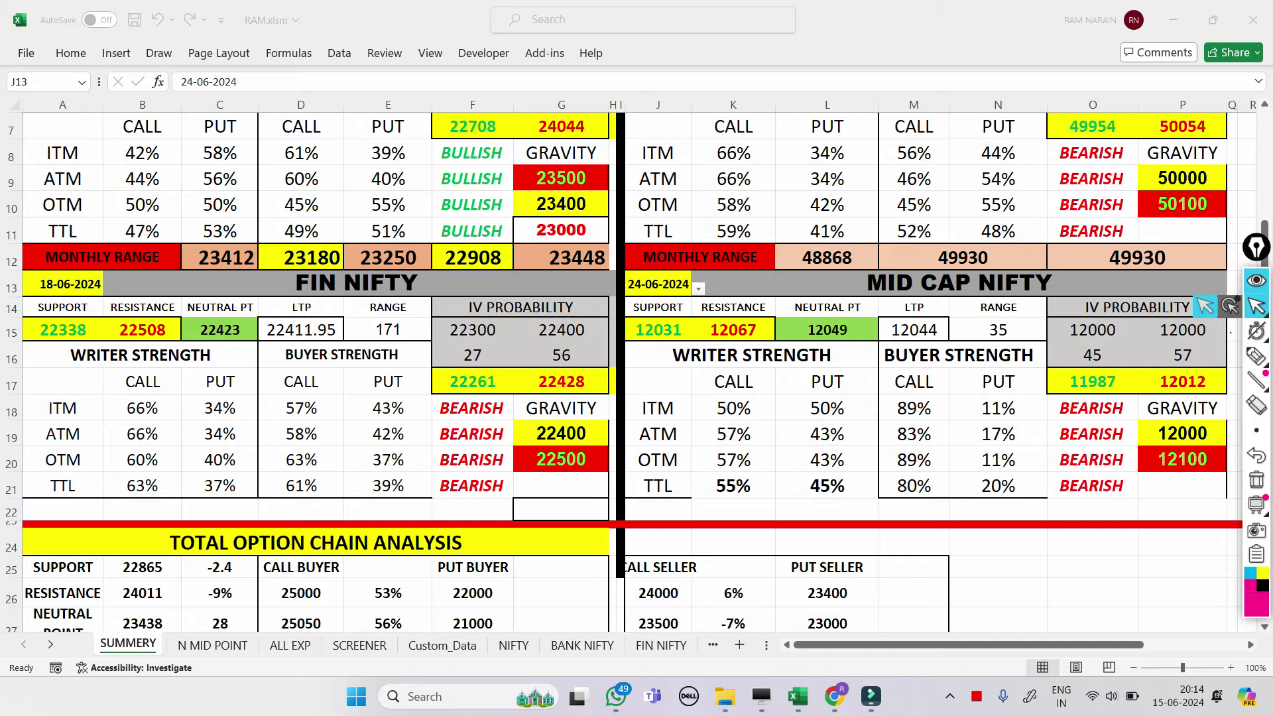
scroll(636, 372, "down", 2)
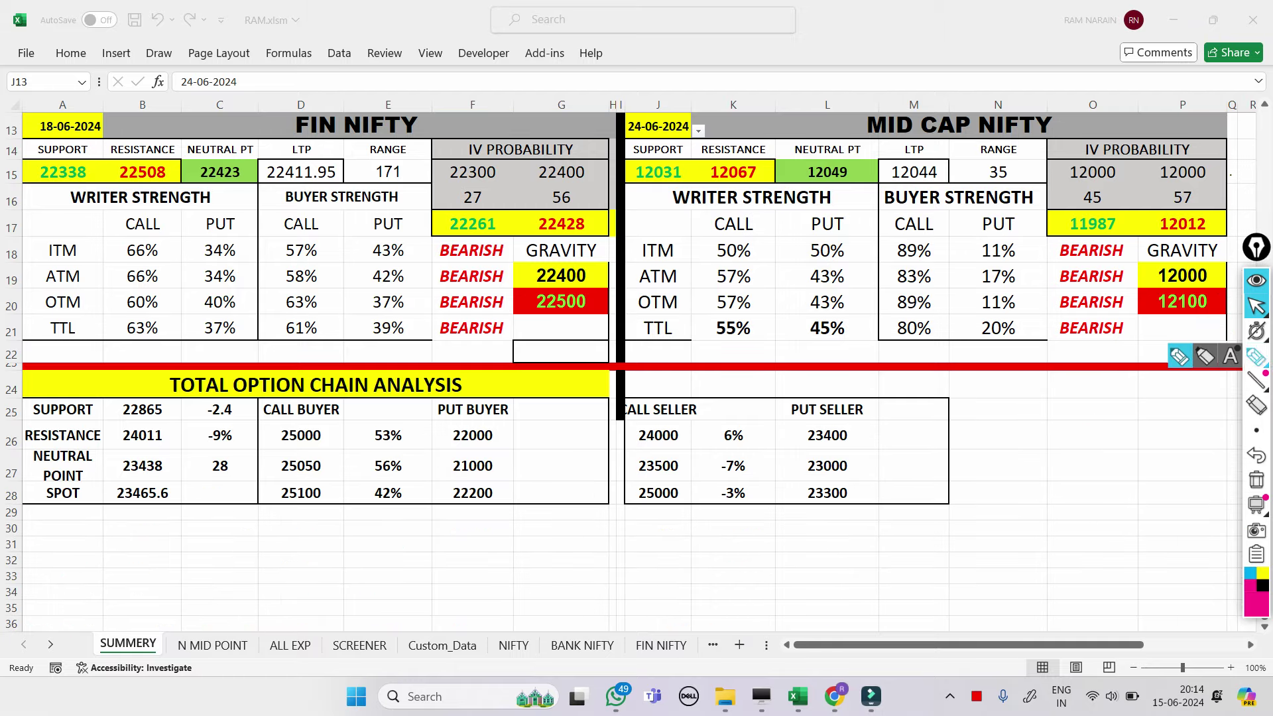
left_click(1256, 356)
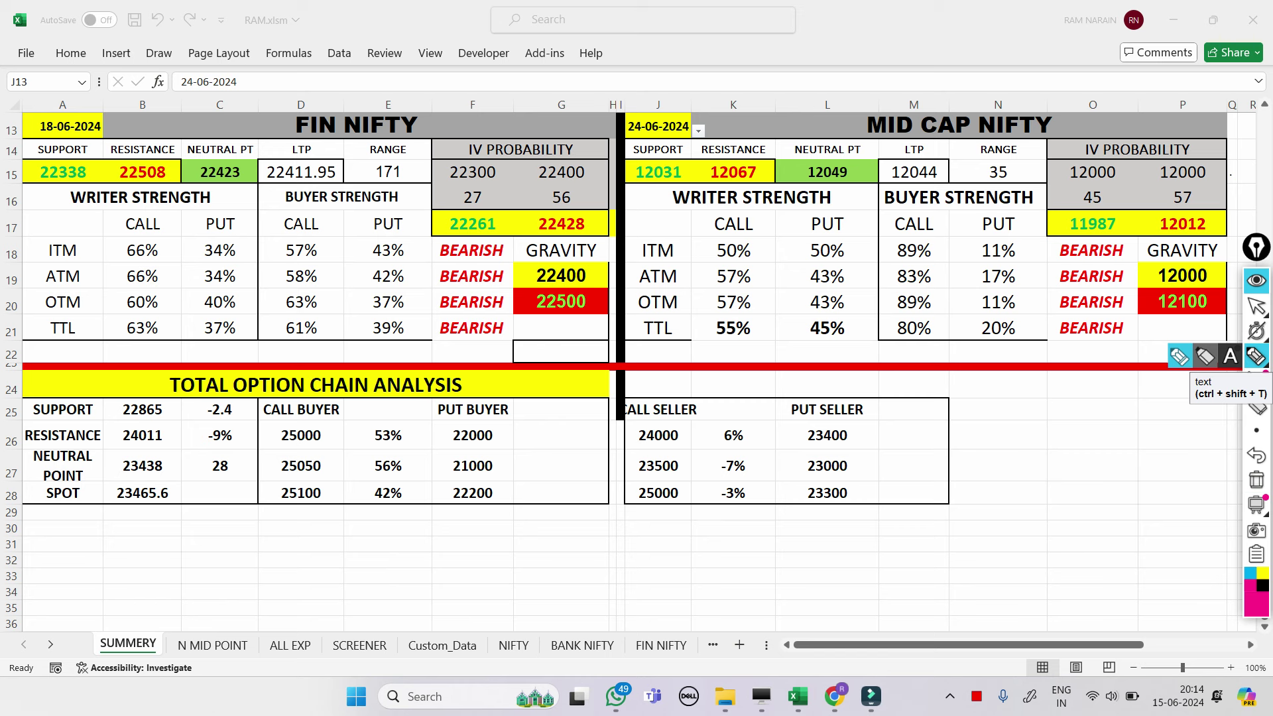
mouse_move(295, 540)
left_mouse_down()
mouse_move(346, 557)
mouse_move(390, 548)
mouse_move(402, 587)
left_mouse_up()
left_click_drag(294, 597, 463, 549)
mouse_move(475, 552)
left_mouse_down()
mouse_move(534, 561)
mouse_move(534, 549)
left_mouse_up()
mouse_move(545, 548)
left_mouse_down()
mouse_move(565, 562)
mouse_move(565, 585)
left_mouse_up()
left_click_drag(462, 589, 561, 571)
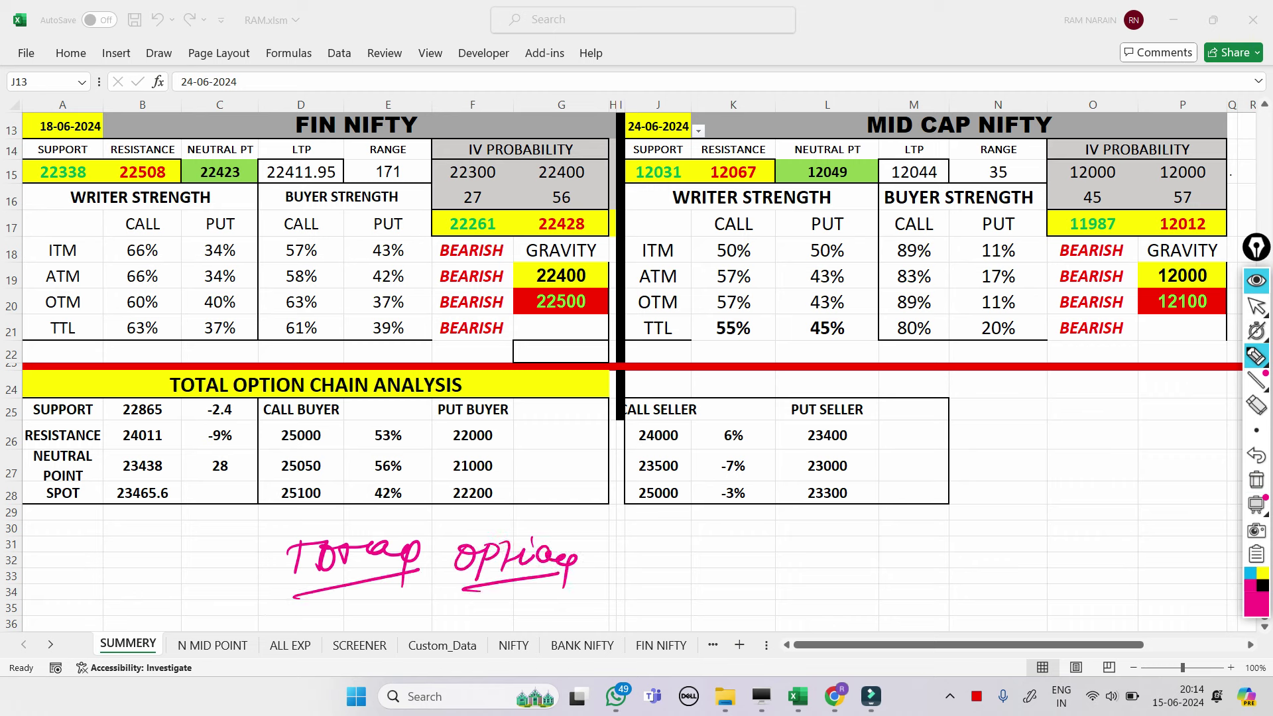
mouse_move(644, 530)
left_mouse_down()
mouse_move(651, 557)
mouse_move(695, 537)
mouse_move(760, 561)
mouse_move(767, 578)
left_mouse_up()
left_click_drag(671, 583, 789, 582)
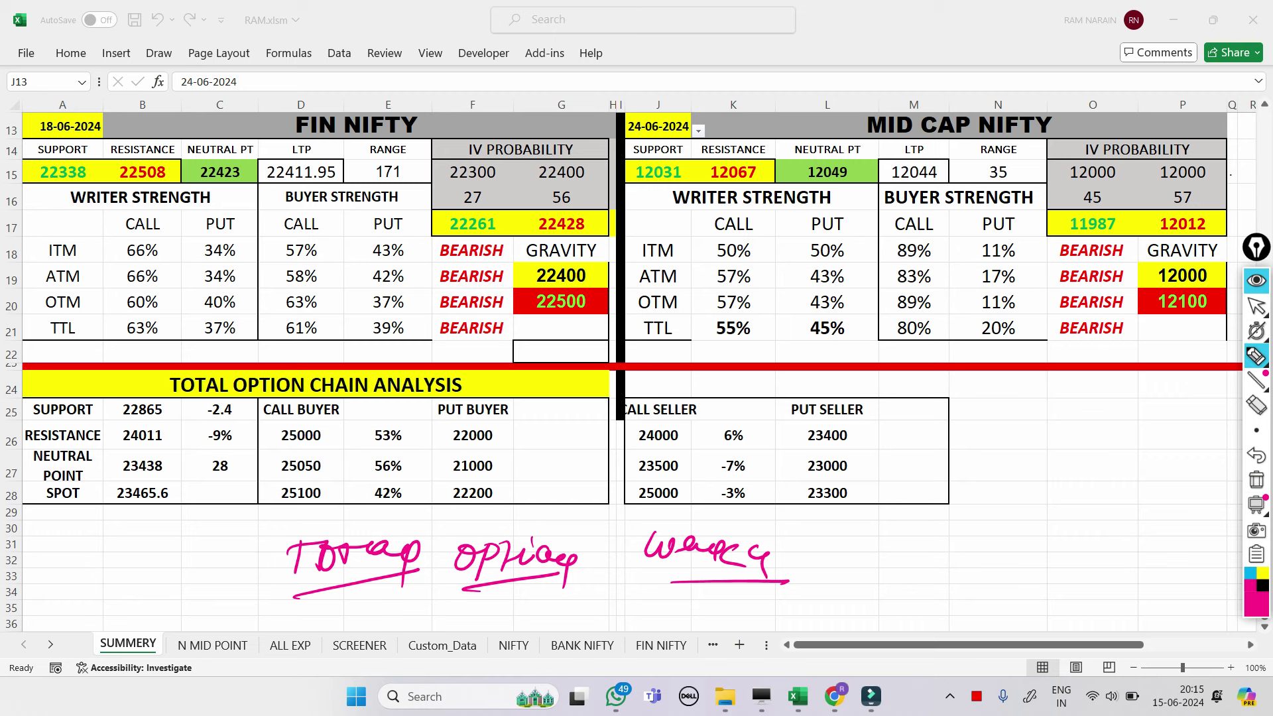
Circle the support, resistance, neutral point and spot values in Total Option Chain Analysis, plus the figure beside the neutral point.
mouse_move(116, 397)
left_mouse_down()
mouse_move(177, 403)
mouse_move(123, 426)
mouse_move(132, 392)
mouse_move(139, 402)
left_mouse_up()
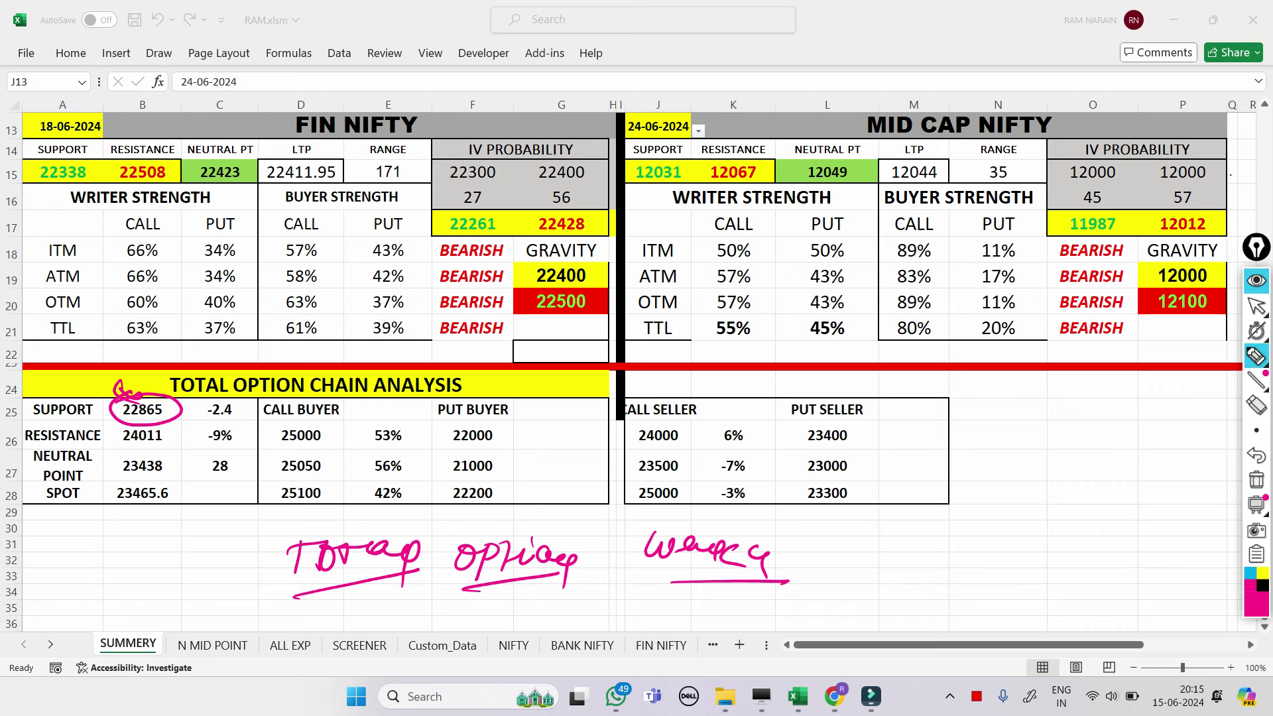
mouse_move(114, 434)
left_mouse_down()
mouse_move(146, 422)
mouse_move(163, 450)
mouse_move(116, 425)
left_mouse_up()
mouse_move(117, 457)
left_mouse_down()
mouse_move(174, 449)
mouse_move(141, 488)
mouse_move(113, 454)
mouse_move(121, 478)
left_mouse_up()
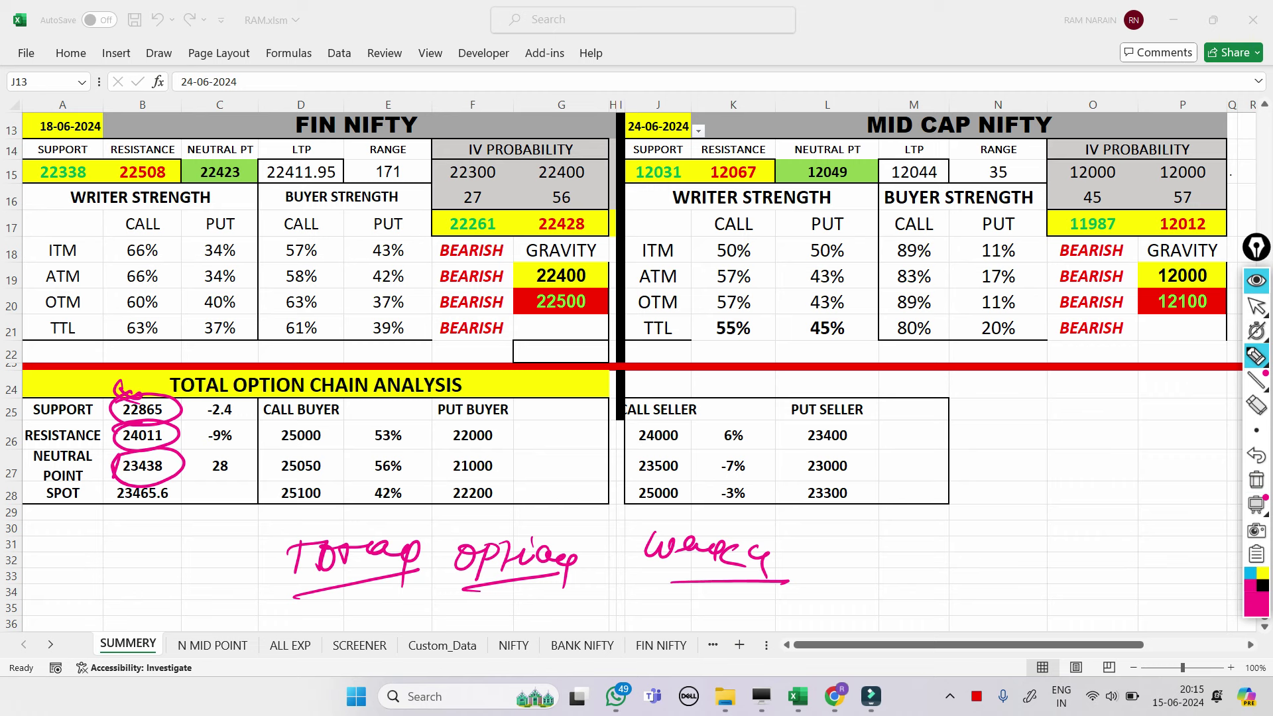
mouse_move(112, 484)
left_mouse_down()
mouse_move(174, 496)
mouse_move(130, 481)
left_mouse_up()
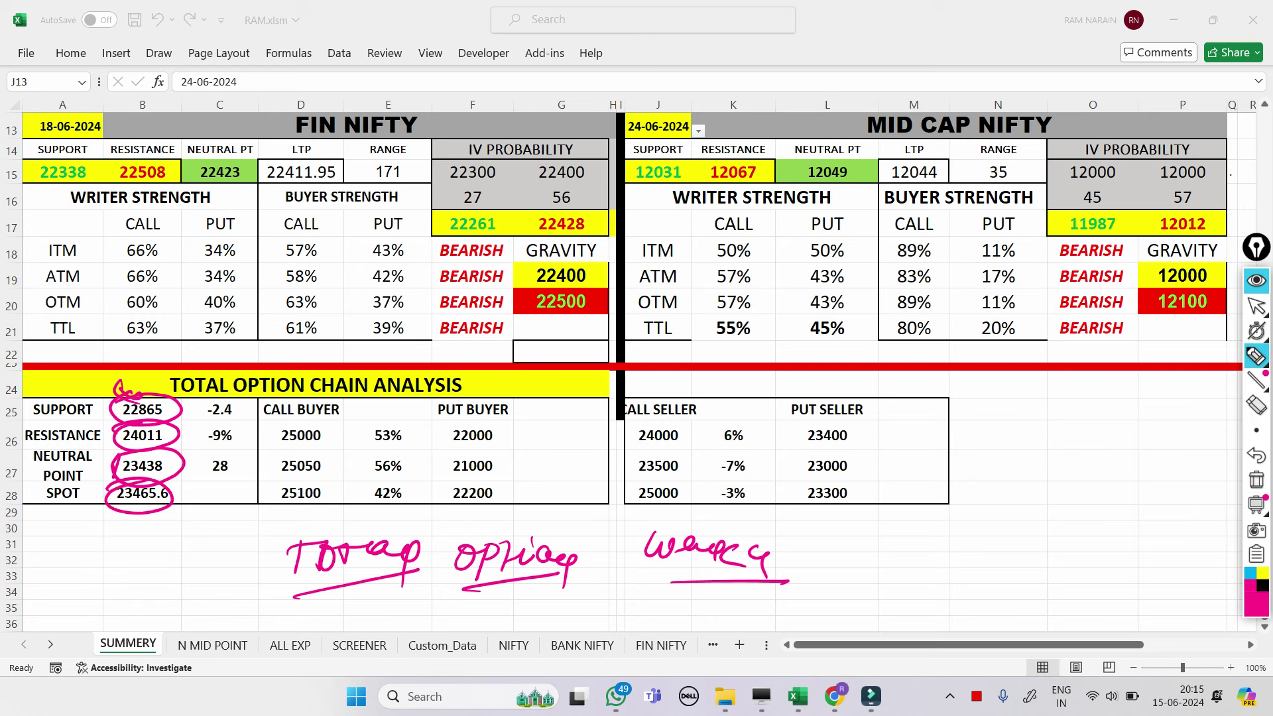
mouse_move(204, 462)
left_mouse_down()
mouse_move(215, 451)
mouse_move(197, 491)
mouse_move(222, 490)
left_mouse_up()
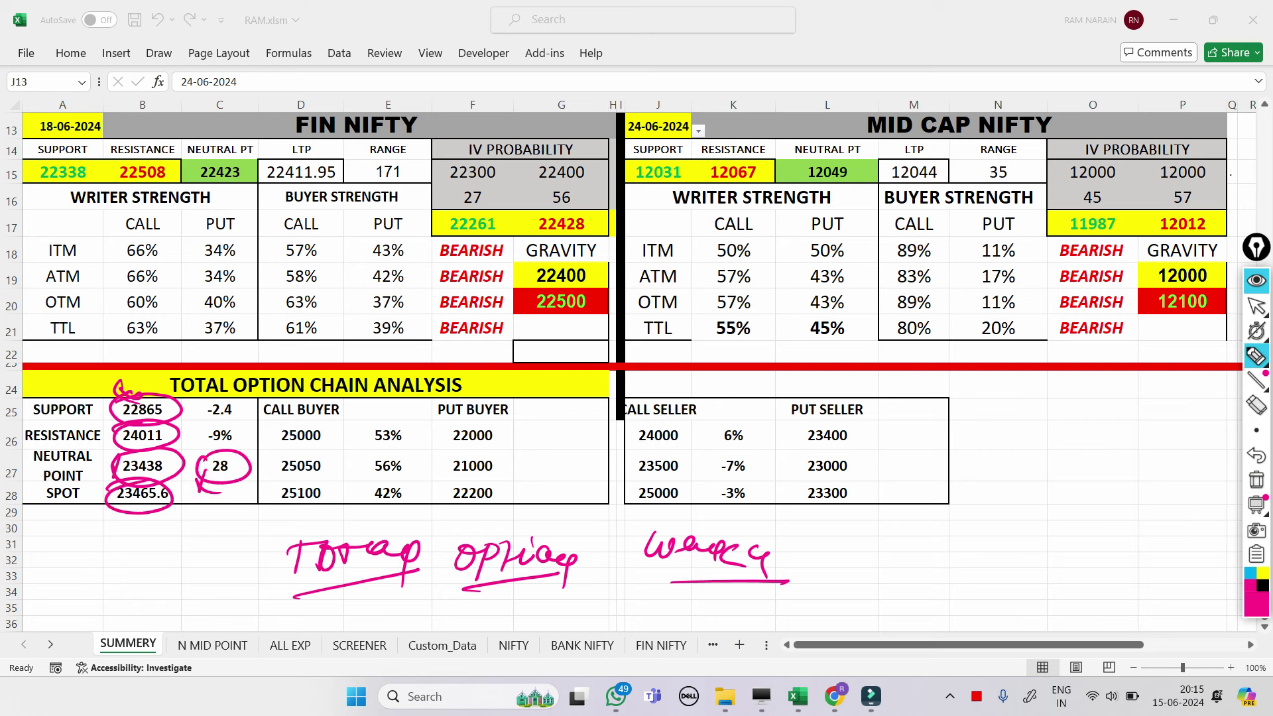
Clear all ink and circle the spot value in Total Option Chain Analysis, adding a tick beside it.
left_click(1257, 479)
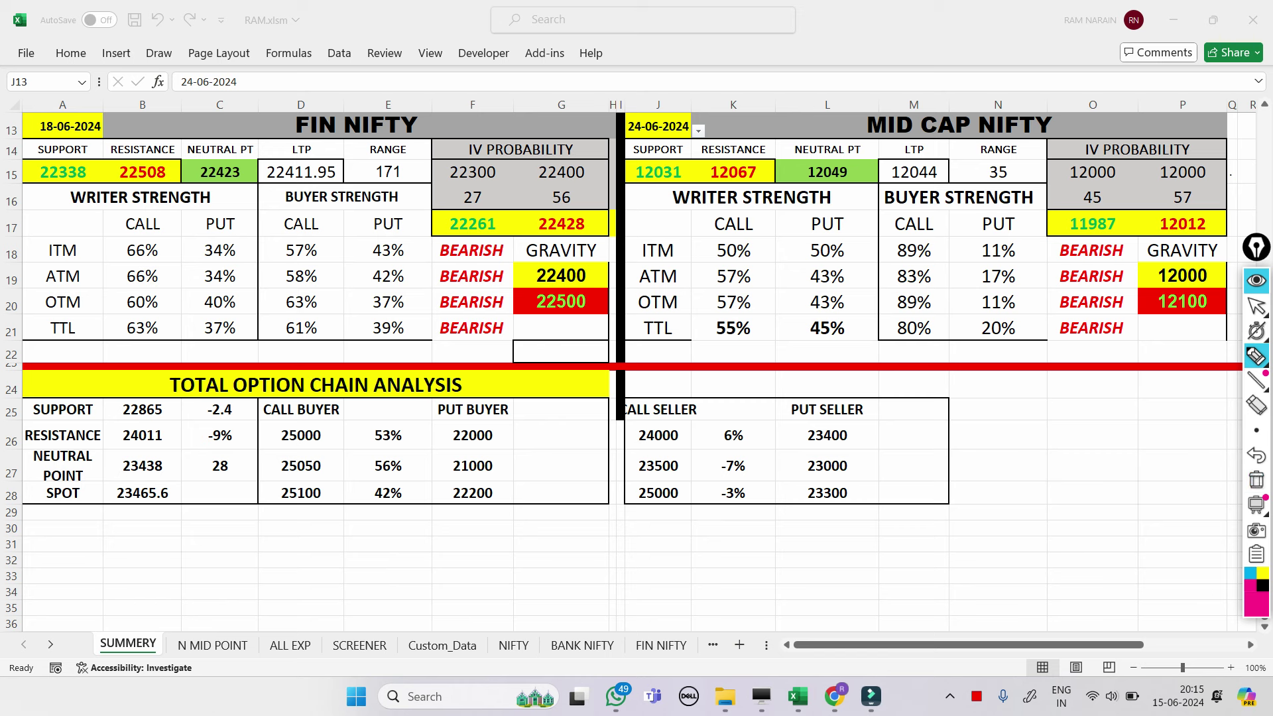
mouse_move(107, 485)
left_mouse_down()
mouse_move(178, 501)
mouse_move(108, 486)
mouse_move(87, 506)
left_mouse_up()
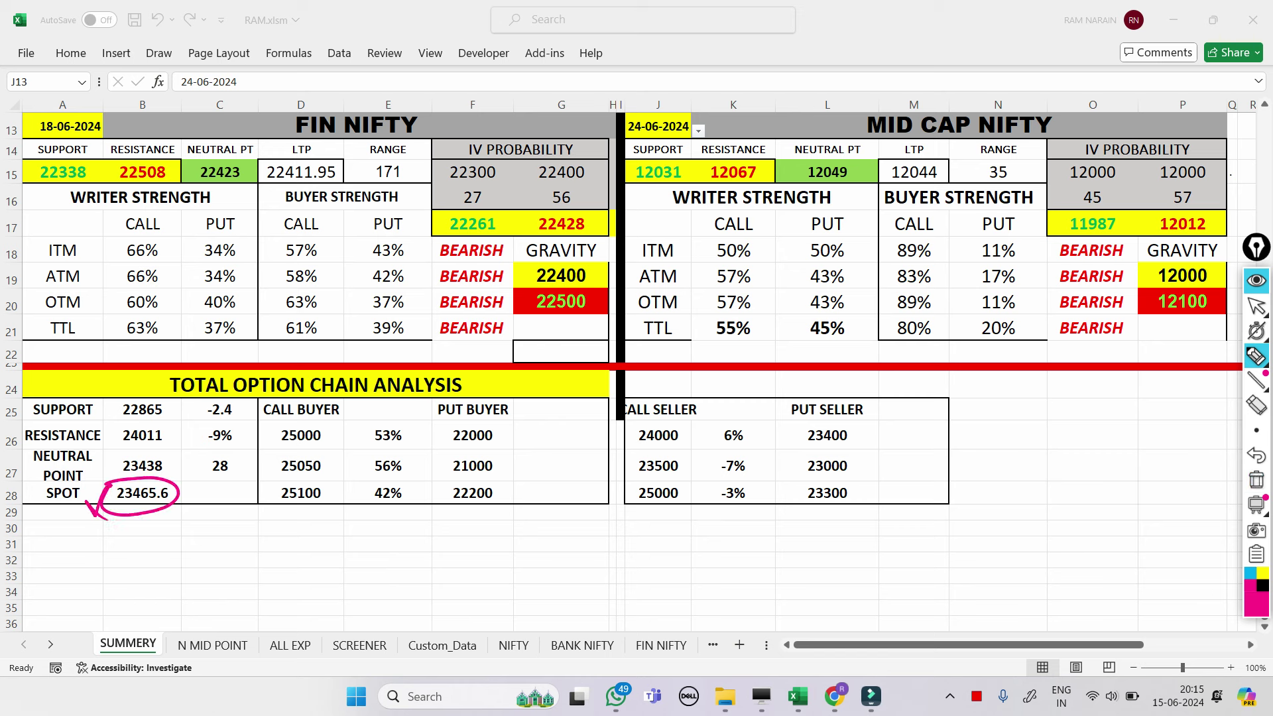
Circle the neutral point value and the figures beside neutral point, resistance and support in Total Option Chain Analysis, then clear all ink.
mouse_move(112, 462)
left_mouse_down()
mouse_move(175, 452)
mouse_move(110, 476)
left_mouse_up()
mouse_move(211, 455)
left_mouse_down()
mouse_move(225, 482)
mouse_move(243, 448)
mouse_move(234, 480)
mouse_move(211, 472)
left_mouse_up()
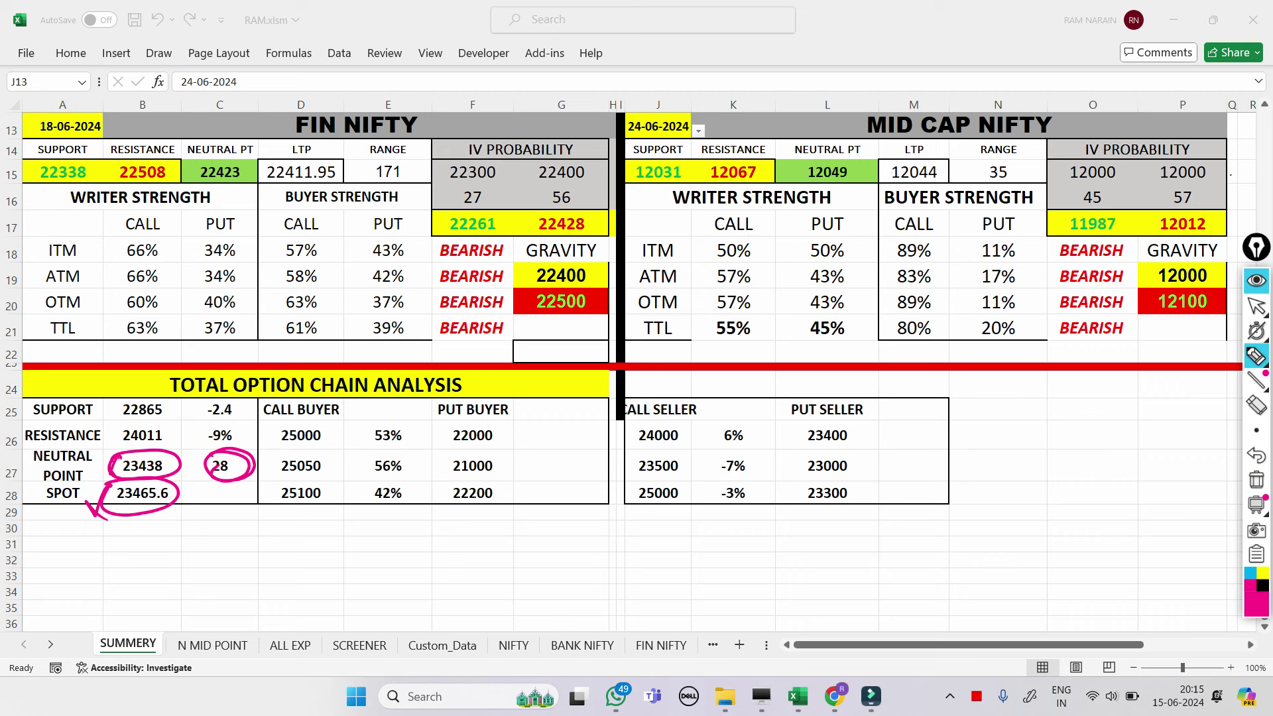
left_click_drag(197, 425, 200, 458)
left_click_drag(242, 479, 247, 499)
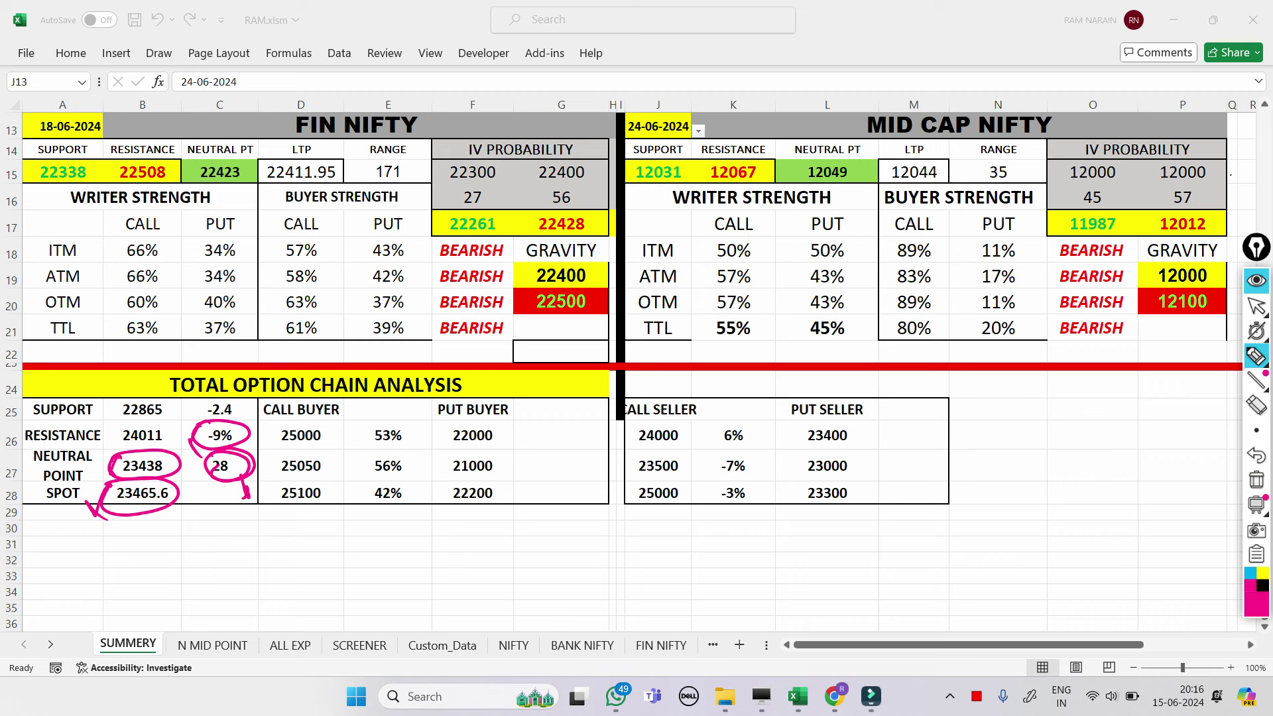
left_click_drag(234, 407, 254, 402)
left_click(1256, 479)
Bracket the figures beside support and resistance with the pen and circle the neutral point value with an arrow.
left_click(1256, 356)
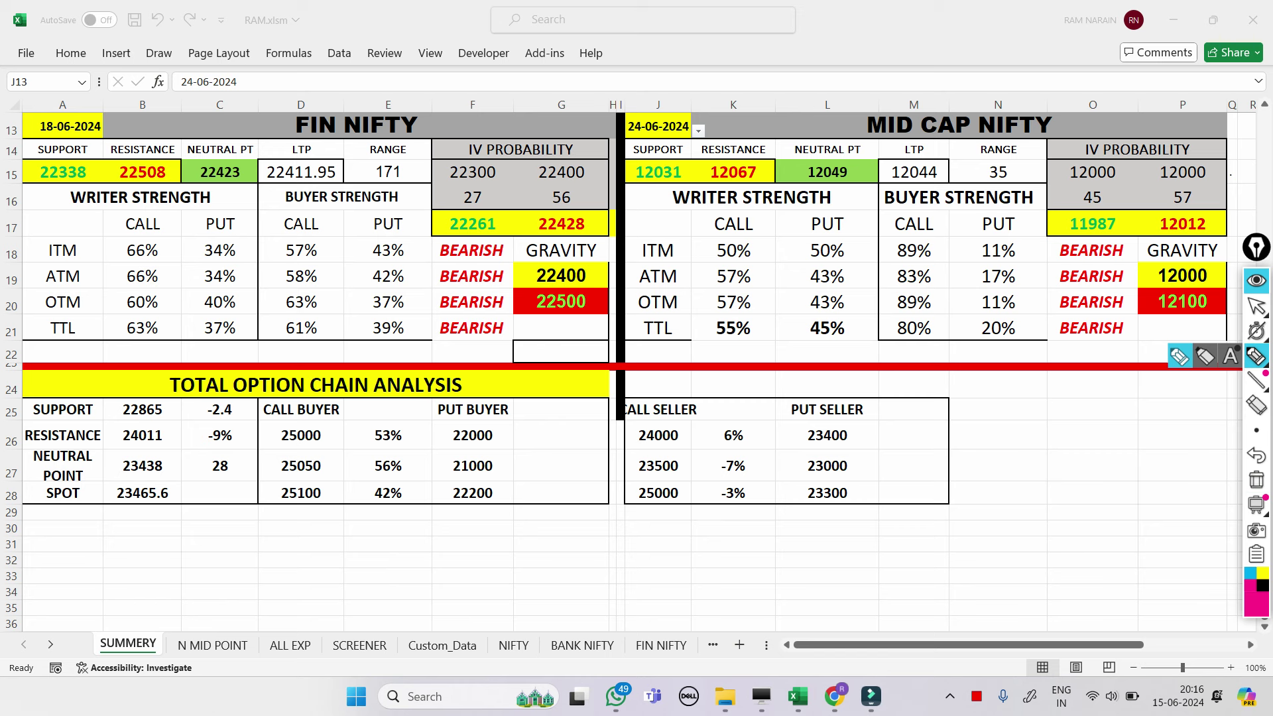
left_click_drag(192, 398, 194, 464)
mouse_move(105, 458)
left_mouse_down()
mouse_move(136, 450)
mouse_move(149, 484)
mouse_move(107, 464)
mouse_move(190, 499)
left_mouse_up()
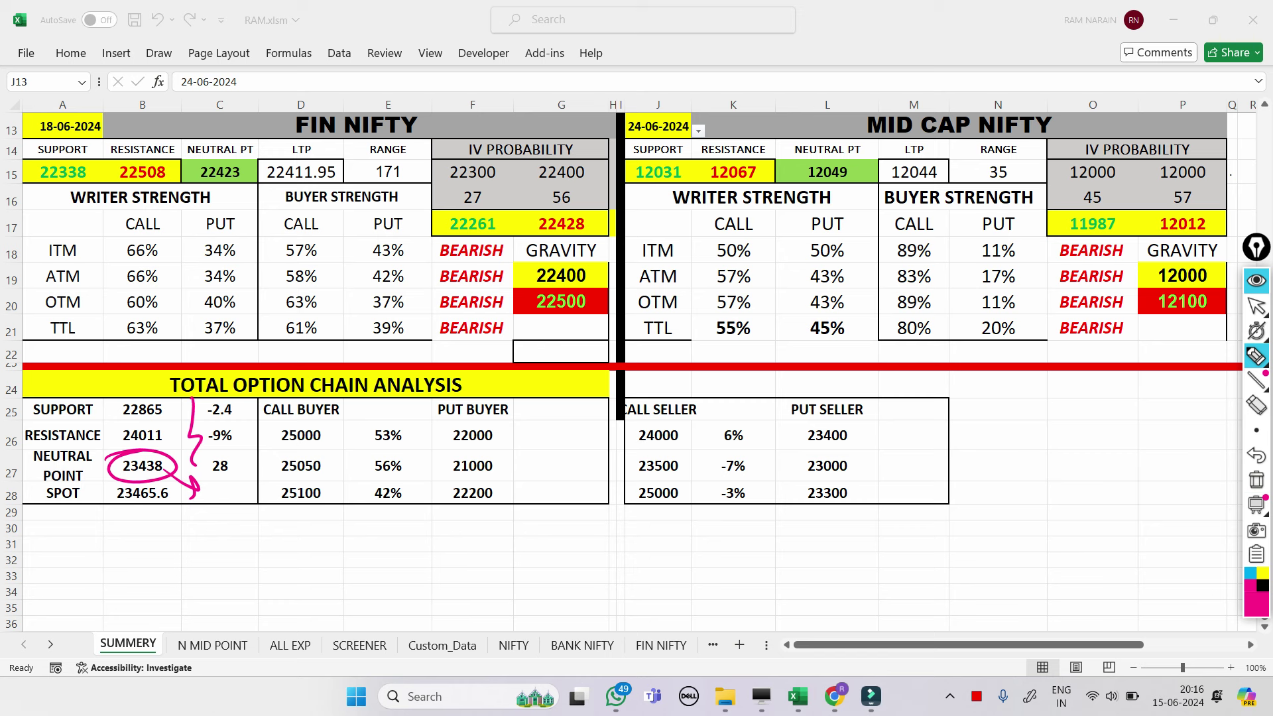
Circle the first-row call buyer strike, put buyer strike and the percentage between them, adding arrows.
mouse_move(276, 430)
left_mouse_down()
mouse_move(338, 424)
mouse_move(265, 452)
mouse_move(252, 428)
mouse_move(263, 437)
left_mouse_up()
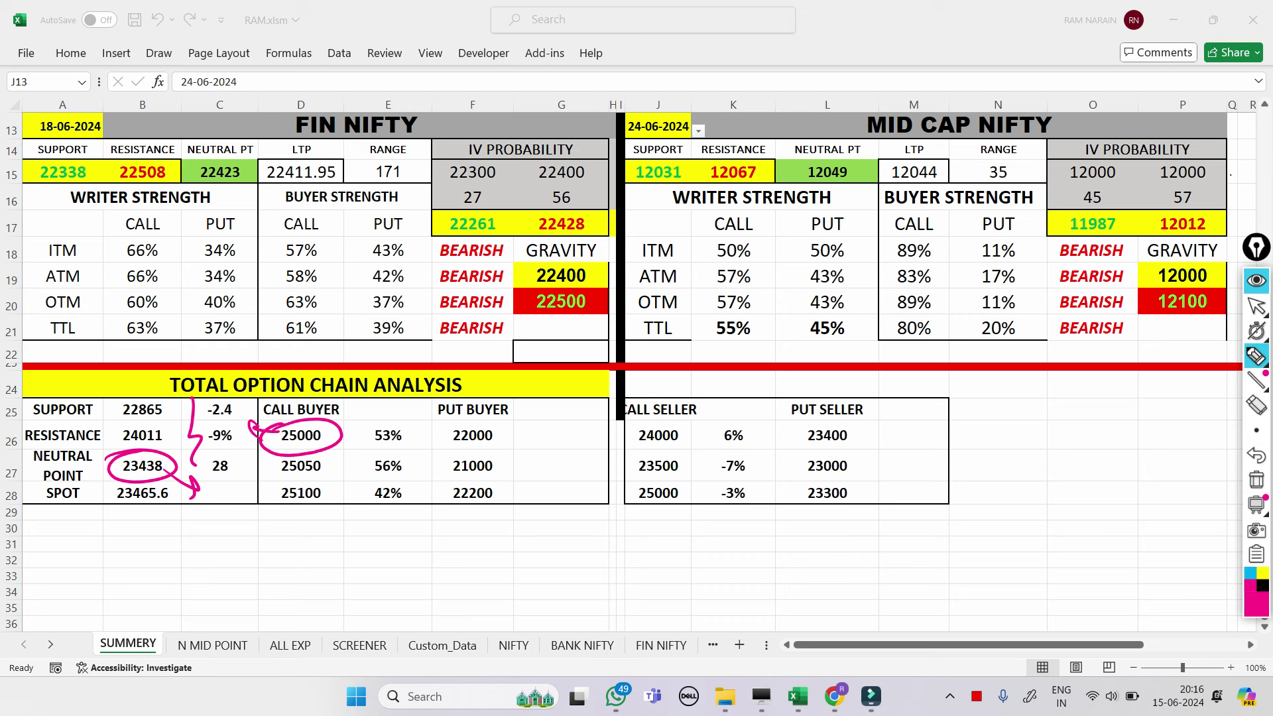
mouse_move(447, 428)
left_mouse_down()
mouse_move(473, 419)
mouse_move(451, 452)
mouse_move(464, 423)
left_mouse_up()
left_click_drag(327, 450, 356, 447)
left_click_drag(428, 436, 428, 457)
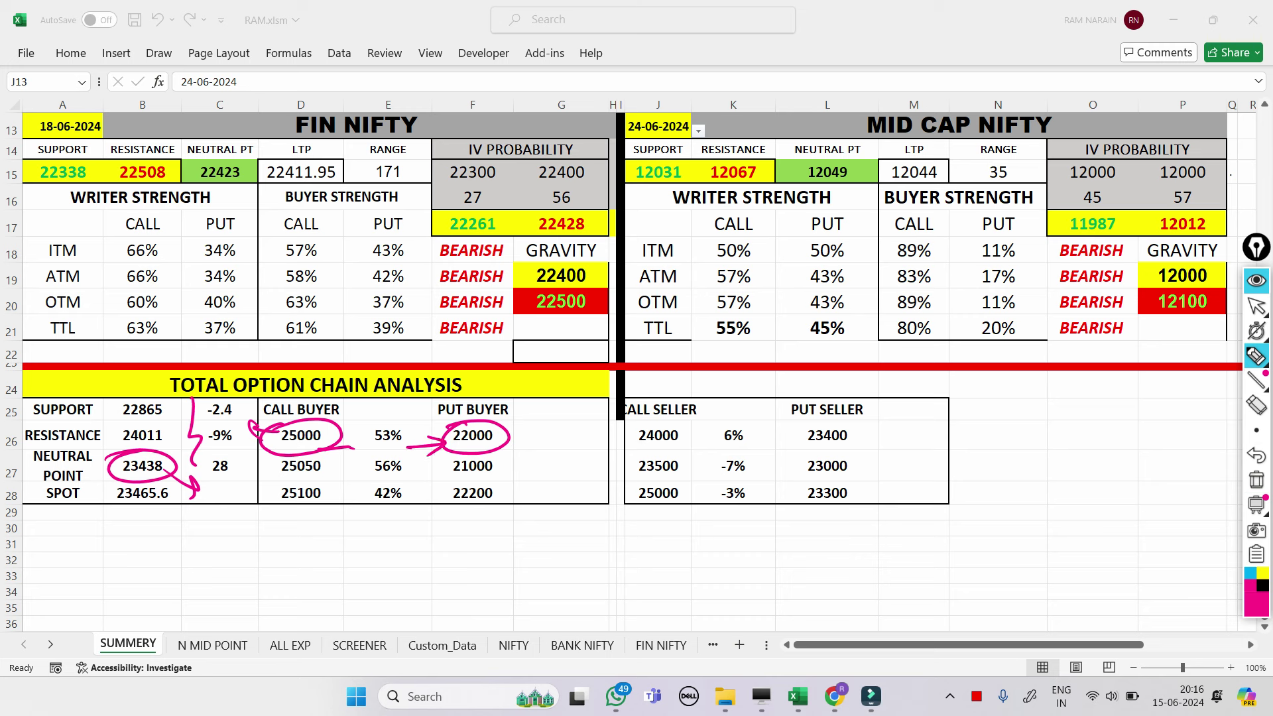
mouse_move(366, 425)
left_mouse_down()
mouse_move(406, 443)
mouse_move(368, 428)
left_mouse_up()
mouse_move(376, 413)
left_mouse_down()
mouse_move(387, 420)
mouse_move(397, 401)
left_mouse_up()
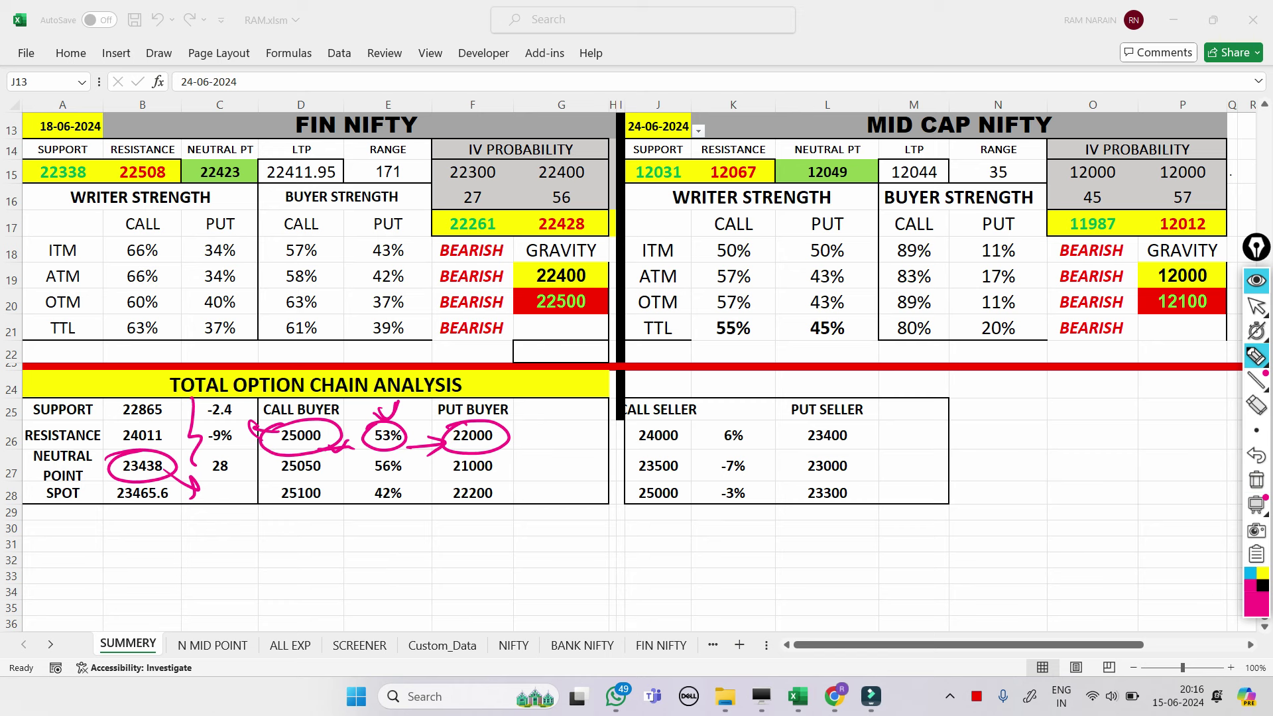
Circle the second-row percentage and put buyer strike and all three third-row buyer values, then clear all ink.
mouse_move(379, 454)
left_mouse_down()
mouse_move(365, 460)
mouse_move(371, 480)
mouse_move(409, 472)
mouse_move(416, 486)
left_mouse_up()
mouse_move(279, 488)
left_mouse_down()
mouse_move(326, 483)
mouse_move(269, 504)
mouse_move(284, 520)
left_mouse_up()
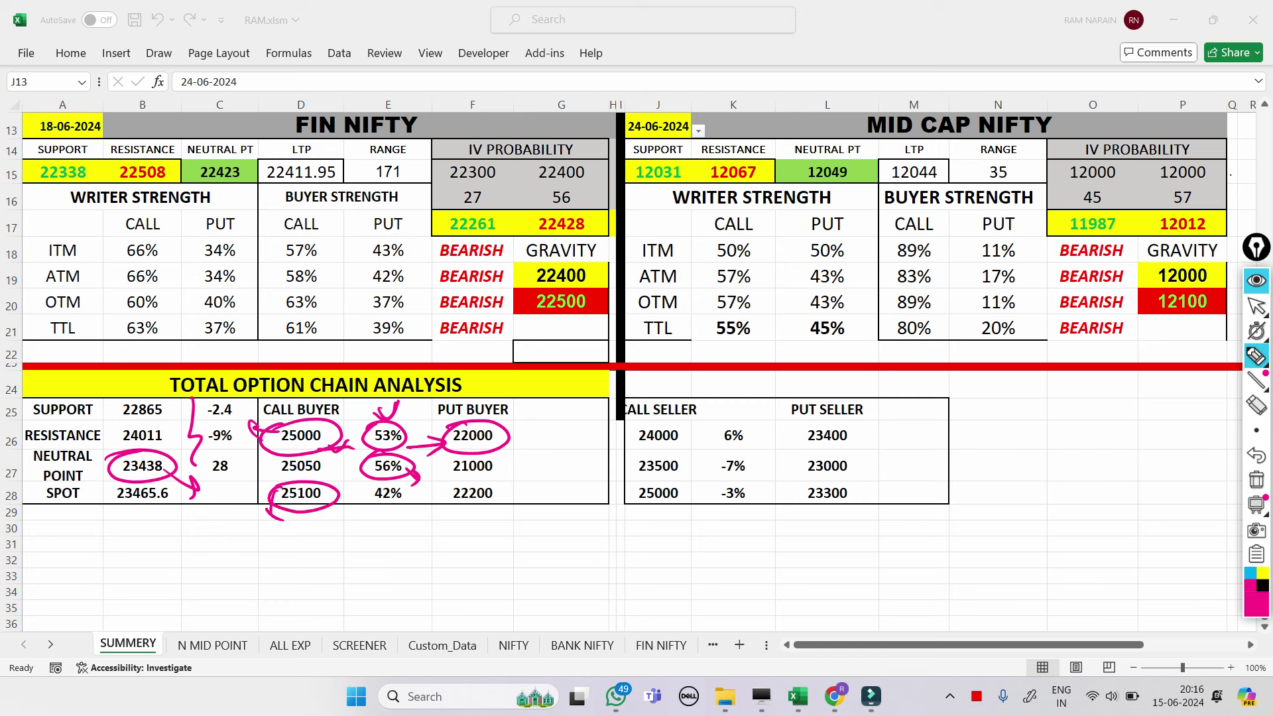
mouse_move(363, 479)
left_mouse_down()
mouse_move(398, 480)
mouse_move(352, 477)
mouse_move(393, 532)
left_mouse_up()
mouse_move(483, 451)
left_mouse_down()
mouse_move(465, 479)
mouse_move(457, 454)
mouse_move(492, 510)
mouse_move(453, 486)
left_mouse_up()
left_click_drag(458, 504, 457, 529)
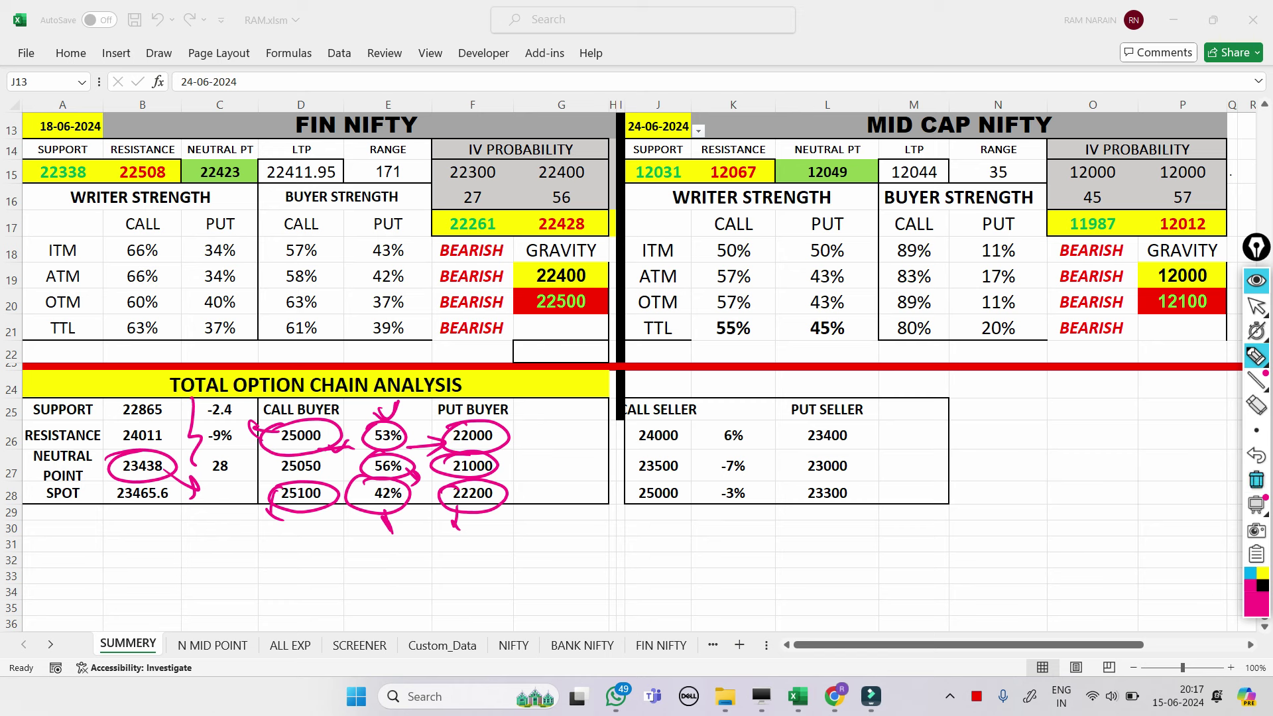
left_click(1257, 479)
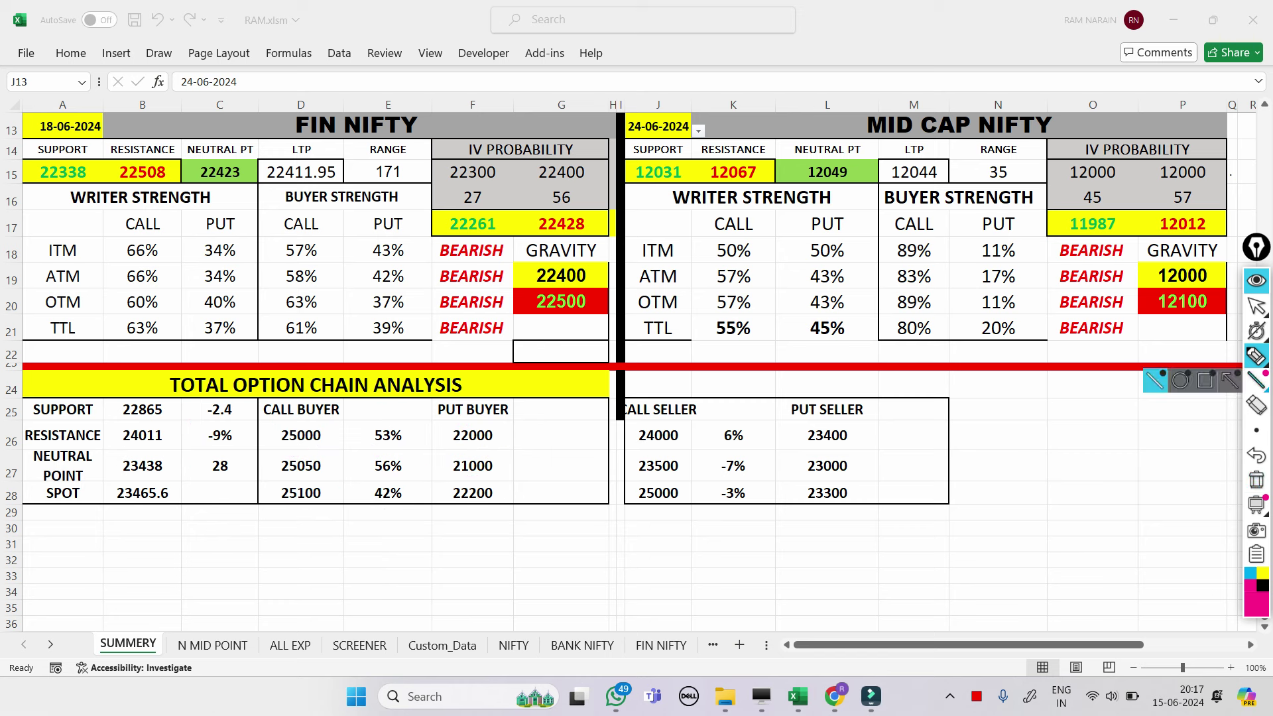
Circle the neutral point value, handwrite circled notes "+200" and "300" below the figure beside it, and clear all ink.
mouse_move(1257, 357)
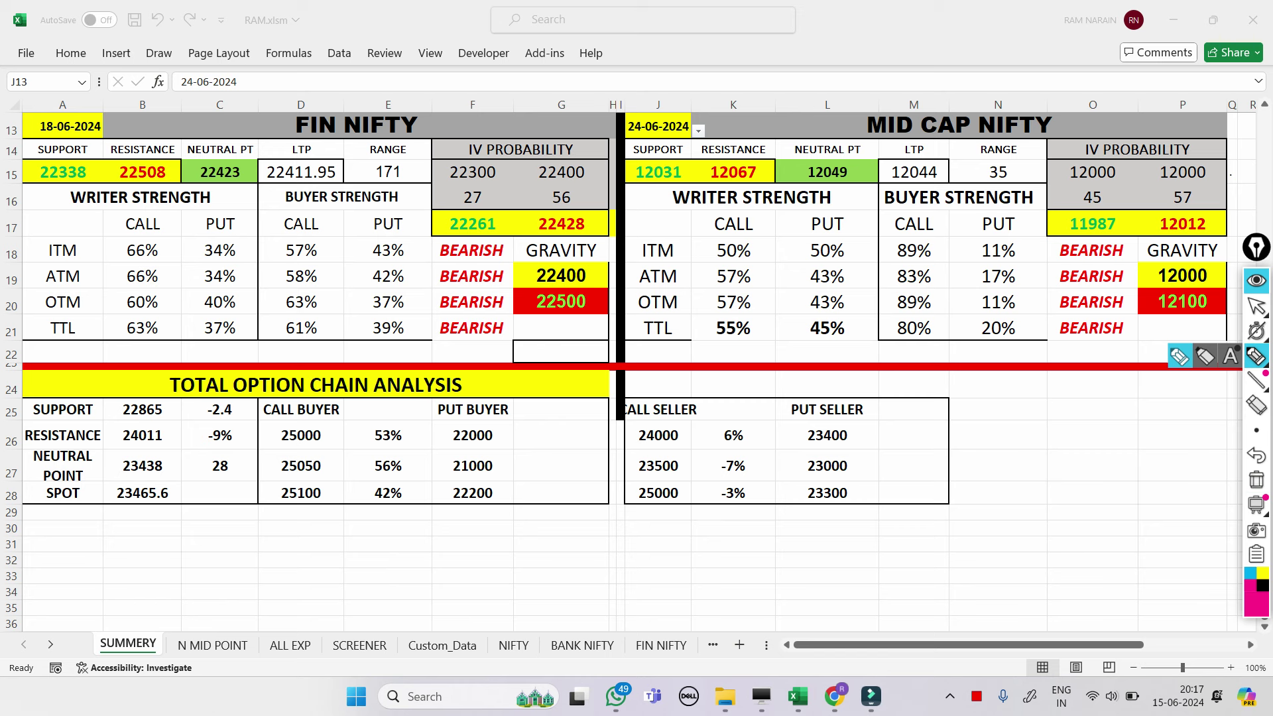
mouse_move(173, 453)
left_mouse_down()
mouse_move(113, 464)
mouse_move(179, 456)
mouse_move(121, 443)
left_mouse_up()
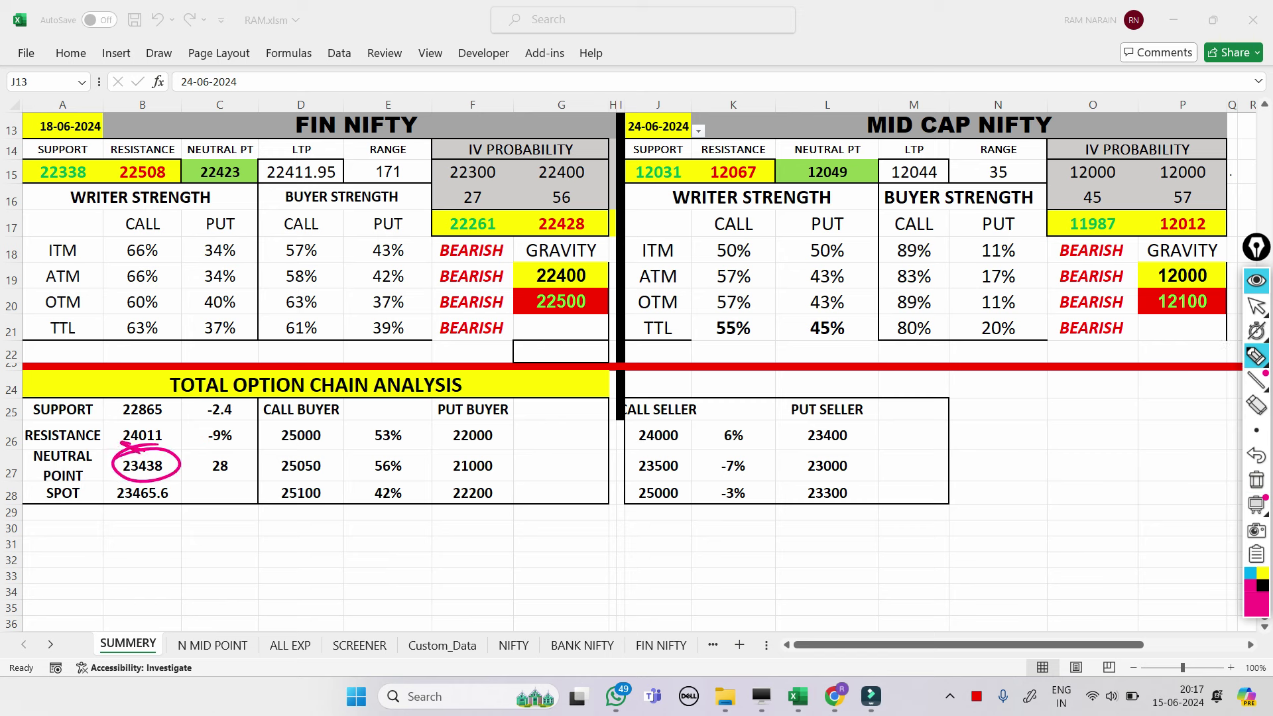
left_click_drag(184, 490, 200, 486)
left_click_drag(192, 489, 197, 501)
mouse_move(204, 487)
left_mouse_down()
mouse_move(215, 499)
mouse_move(232, 488)
left_mouse_up()
left_click_drag(240, 485, 239, 490)
mouse_move(192, 528)
left_mouse_down()
mouse_move(216, 533)
mouse_move(202, 544)
left_mouse_up()
left_click_drag(215, 530, 260, 529)
mouse_move(198, 547)
left_mouse_down()
mouse_move(256, 540)
mouse_move(183, 512)
mouse_move(250, 472)
left_mouse_up()
left_click_drag(250, 515, 264, 541)
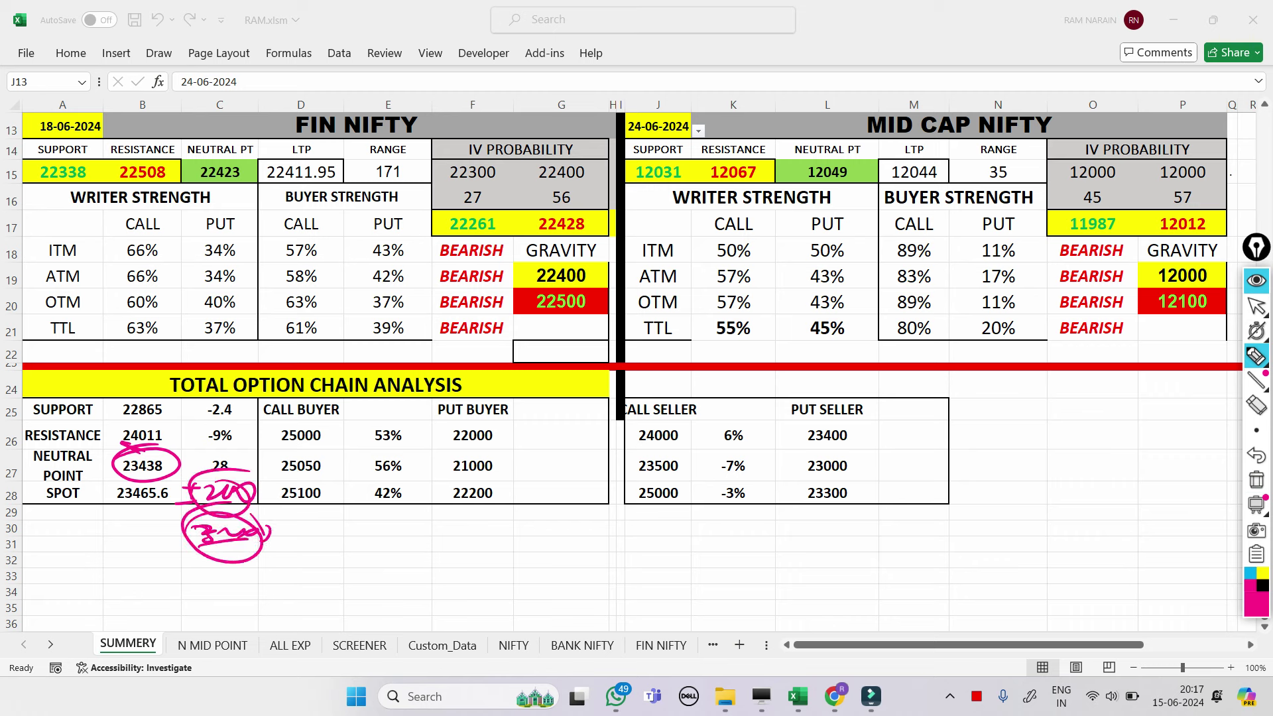
left_click(1257, 480)
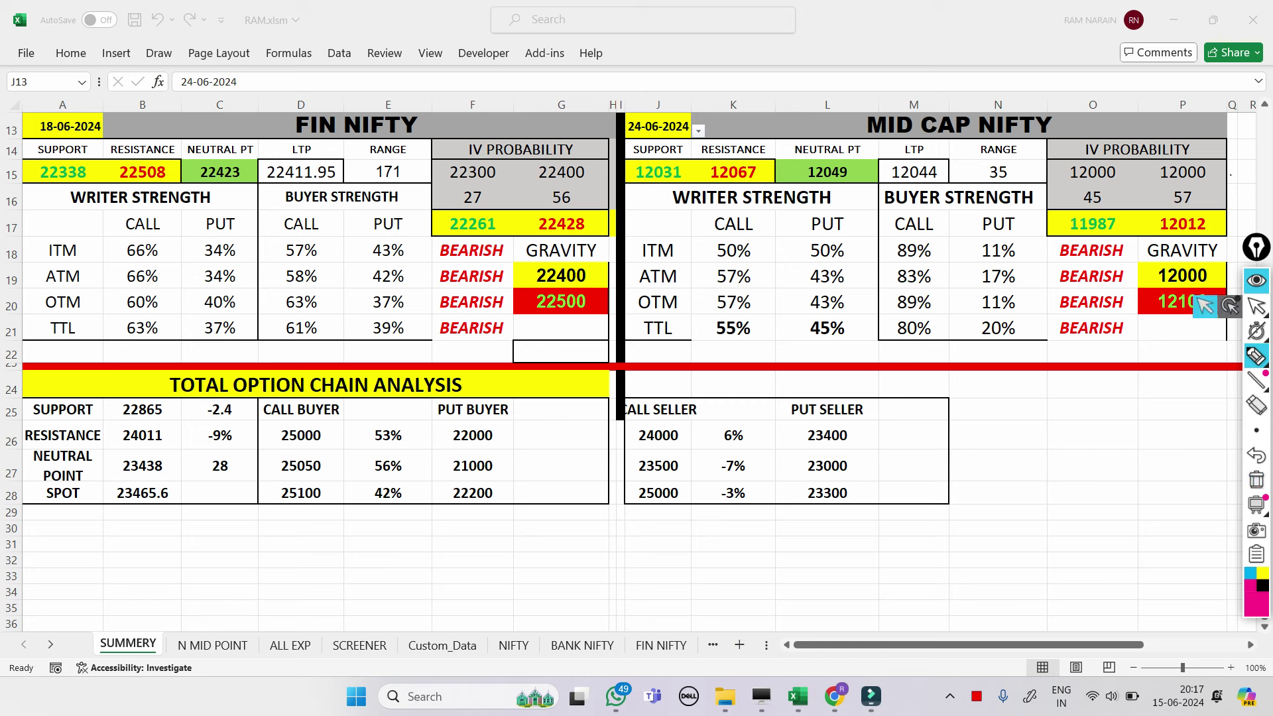
Circle the first-row call seller and put seller strikes and handwrite "ATM" and a circled "Put" beside them.
left_click(1257, 356)
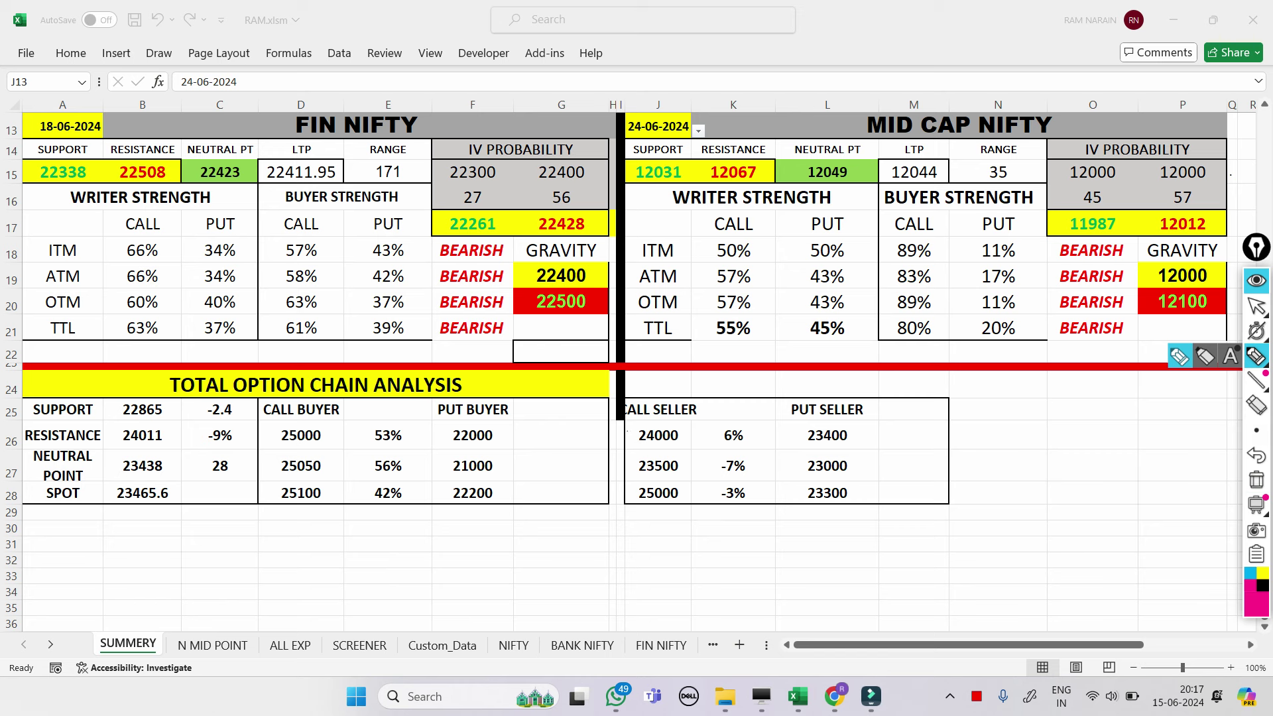
mouse_move(627, 430)
left_mouse_down()
mouse_move(693, 437)
mouse_move(622, 439)
mouse_move(617, 462)
left_mouse_up()
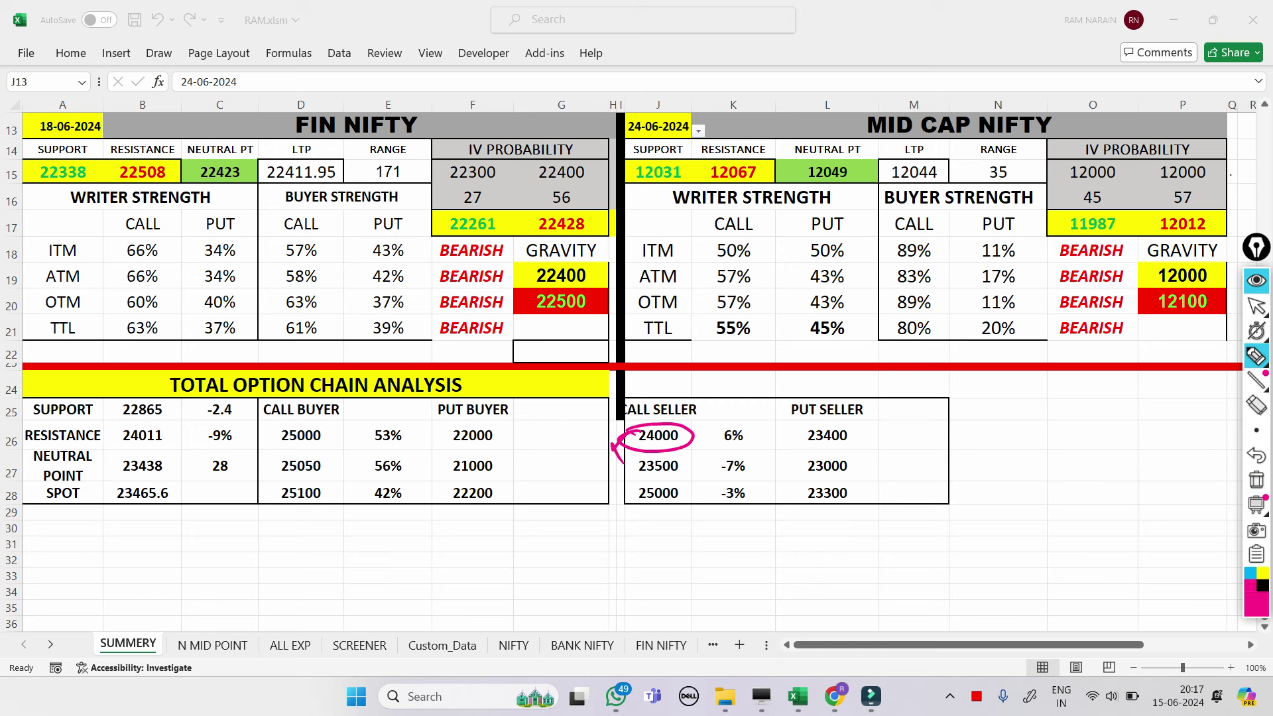
mouse_move(800, 429)
left_mouse_down()
mouse_move(862, 438)
mouse_move(796, 428)
left_mouse_up()
mouse_move(882, 443)
left_mouse_down()
mouse_move(913, 423)
mouse_move(955, 464)
mouse_move(991, 438)
mouse_move(1021, 458)
mouse_move(948, 428)
mouse_move(1019, 424)
left_mouse_up()
mouse_move(955, 481)
left_mouse_down()
mouse_move(955, 507)
mouse_move(973, 511)
left_mouse_up()
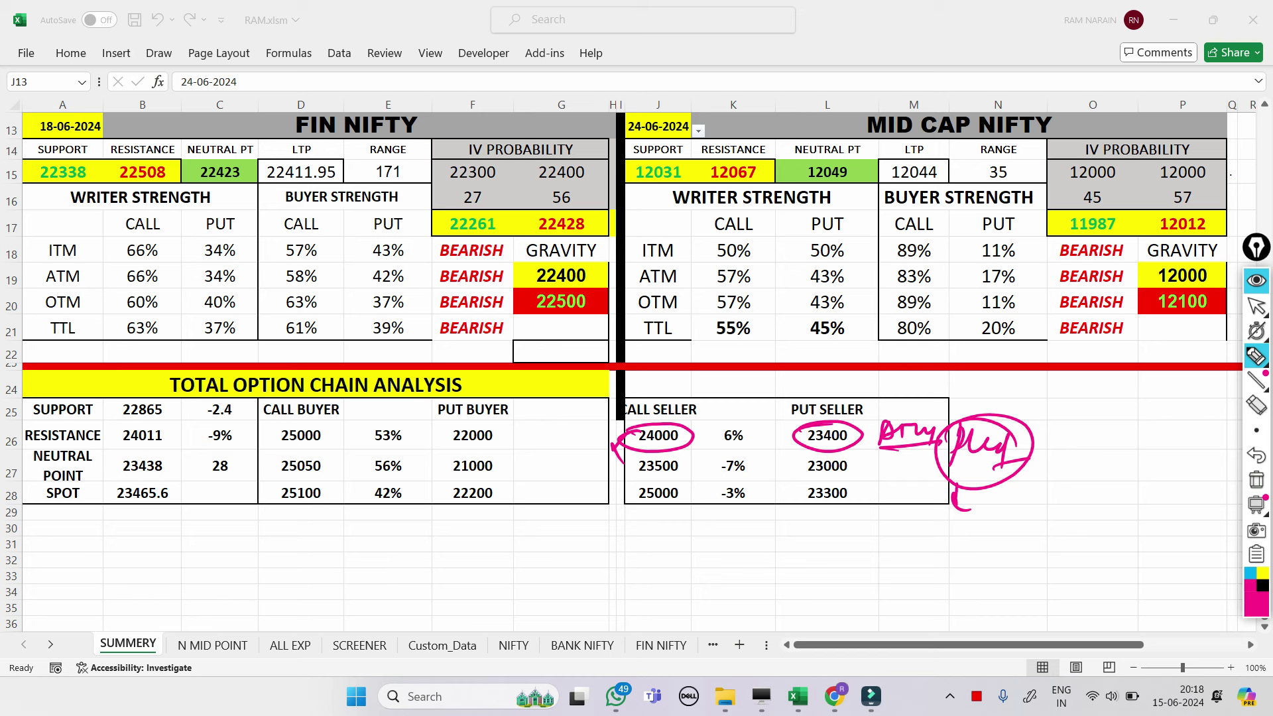
Circle the first-row seller percentage with an arrow and handwrite a circled "600" below the call seller column.
mouse_move(713, 429)
left_mouse_down()
mouse_move(730, 420)
mouse_move(711, 446)
mouse_move(716, 424)
left_mouse_up()
mouse_move(718, 402)
left_mouse_down()
mouse_move(740, 412)
mouse_move(687, 464)
left_mouse_up()
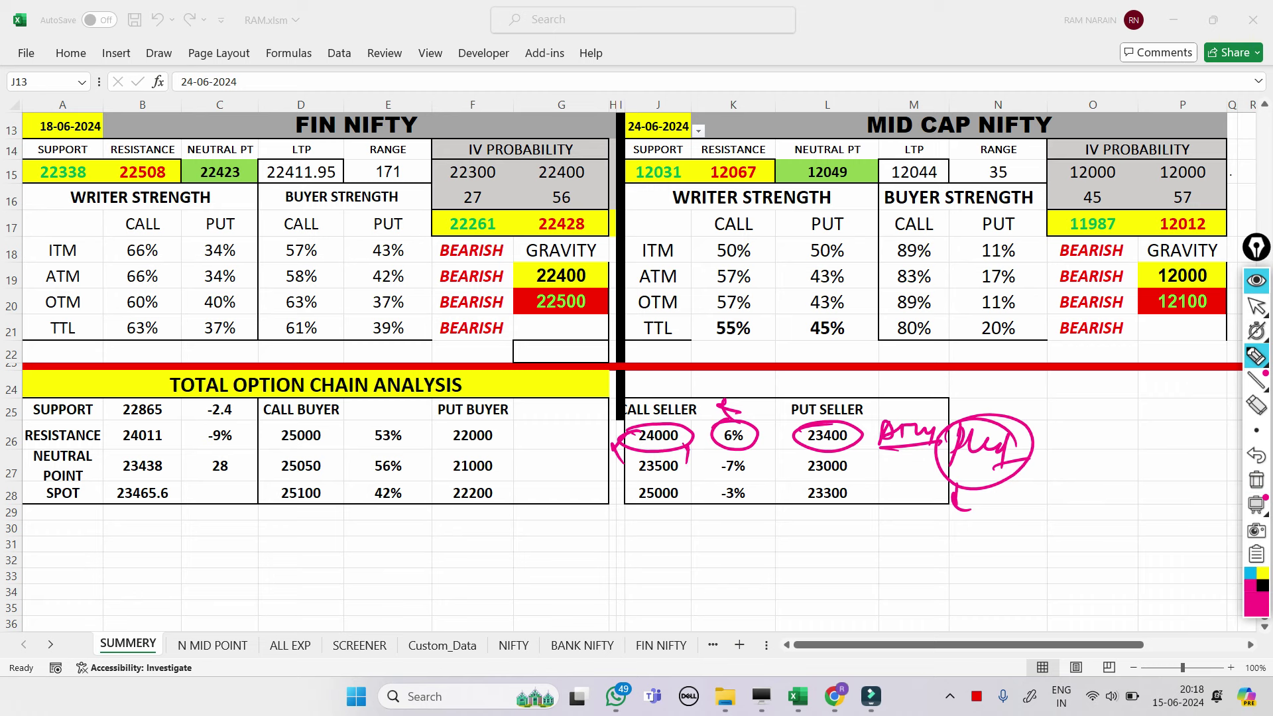
mouse_move(650, 535)
left_mouse_down()
mouse_move(641, 547)
mouse_move(668, 550)
left_mouse_up()
left_click_drag(693, 538, 724, 560)
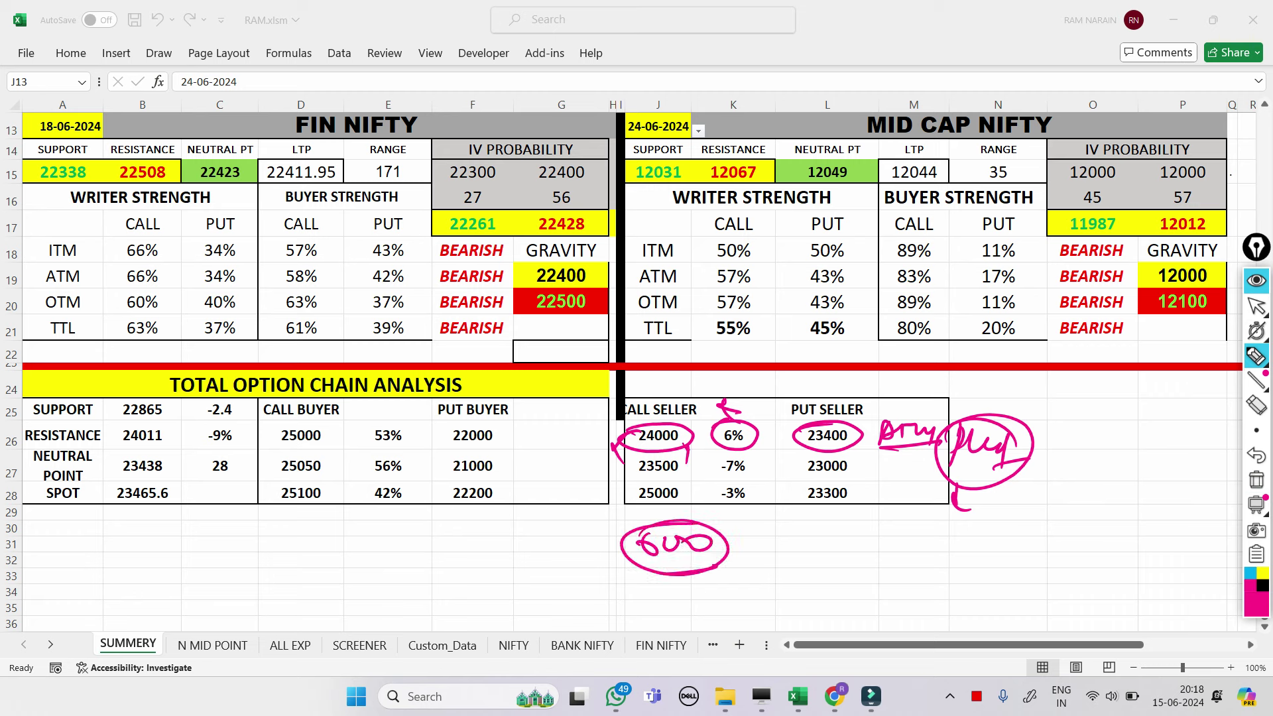
Draw arrows from the first put seller strike, handwrite an underlined "Put" beside the third row, and clear all ink.
left_click_drag(861, 439, 894, 443)
mouse_move(874, 455)
left_mouse_down()
mouse_move(888, 451)
mouse_move(876, 521)
left_mouse_up()
mouse_move(879, 494)
left_mouse_down()
mouse_move(889, 507)
mouse_move(902, 492)
left_mouse_up()
mouse_move(902, 509)
left_mouse_down()
mouse_move(935, 507)
mouse_move(935, 539)
left_mouse_up()
left_click_drag(886, 531, 940, 535)
left_click_drag(852, 446, 869, 457)
left_click_drag(866, 448, 871, 464)
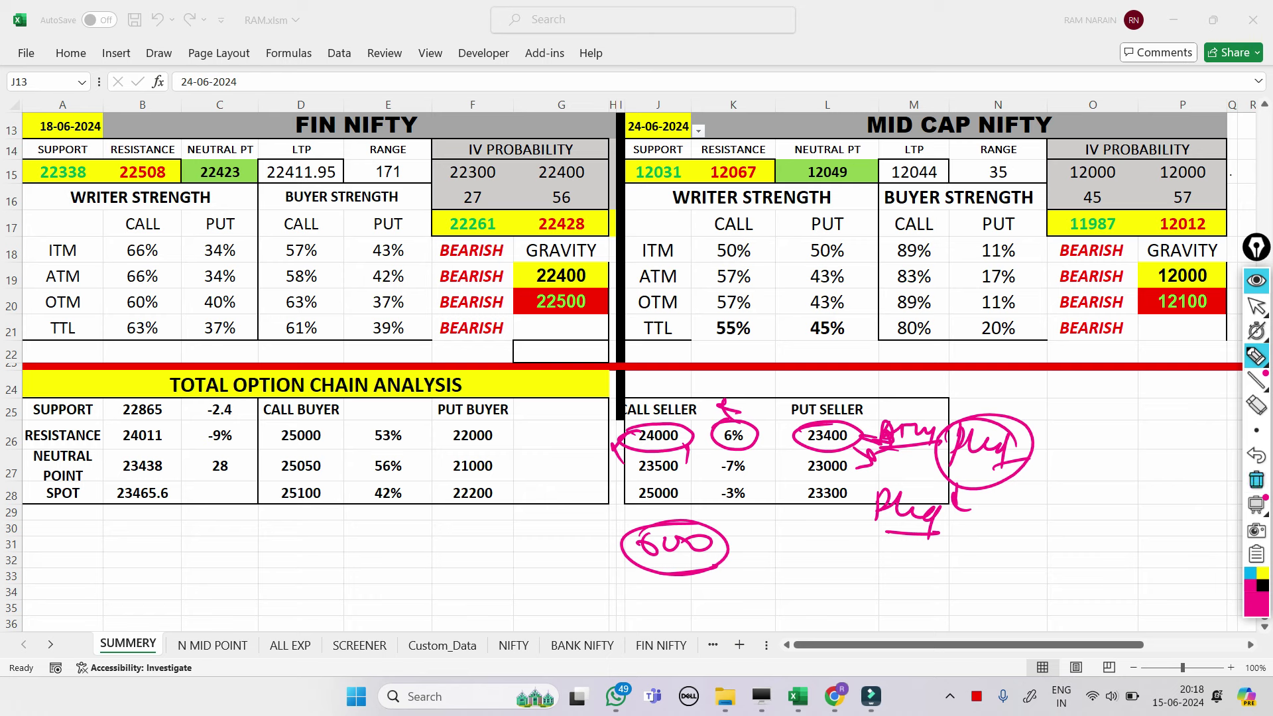
left_click(1256, 478)
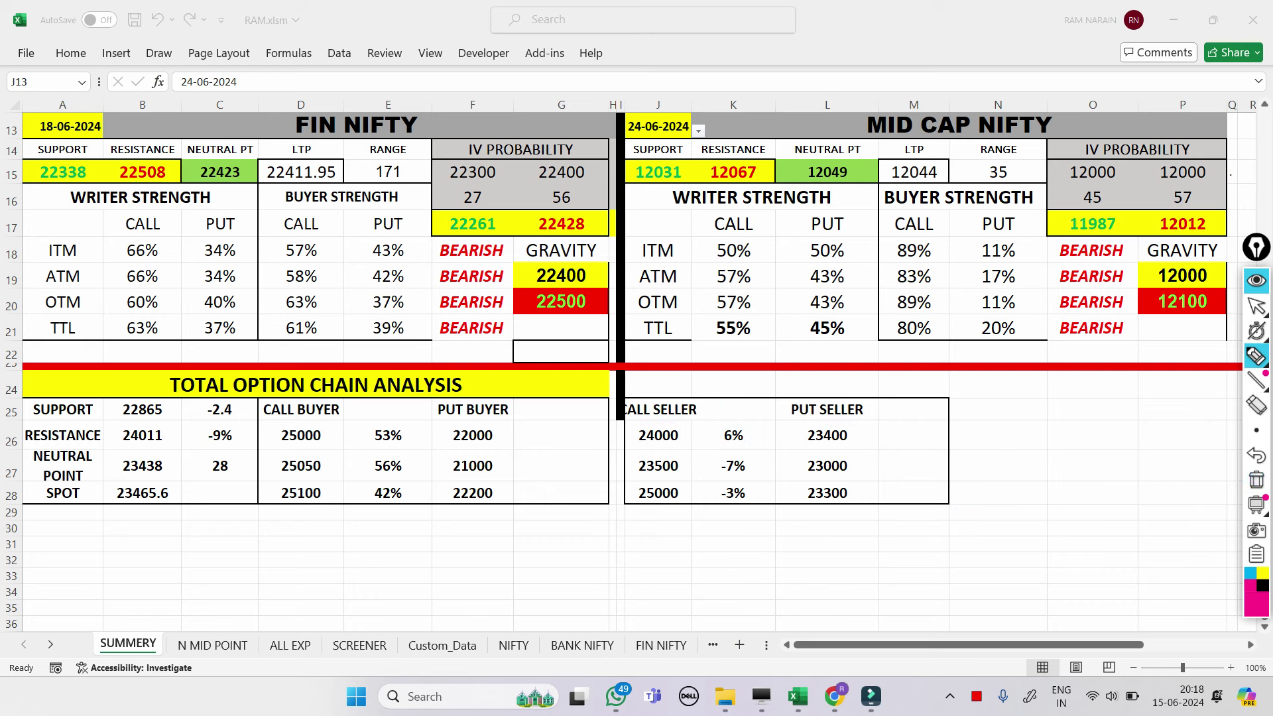
Circle the second-row call seller strike, put seller strike and percentage, and handwrite a circled "Put" below them.
mouse_move(630, 461)
left_mouse_down()
mouse_move(687, 474)
mouse_move(615, 476)
left_mouse_up()
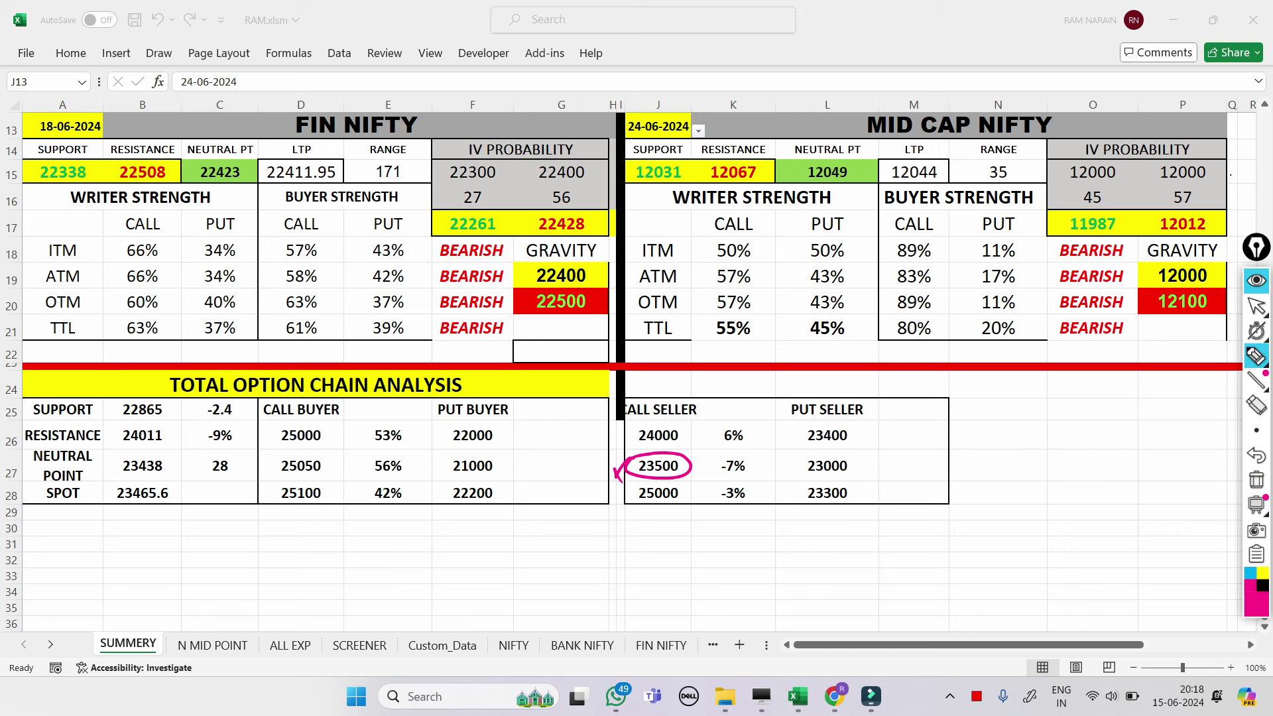
mouse_move(798, 459)
left_mouse_down()
mouse_move(828, 451)
mouse_move(856, 478)
mouse_move(799, 457)
left_mouse_up()
mouse_move(715, 458)
left_mouse_down()
mouse_move(751, 457)
mouse_move(711, 462)
mouse_move(726, 455)
left_mouse_up()
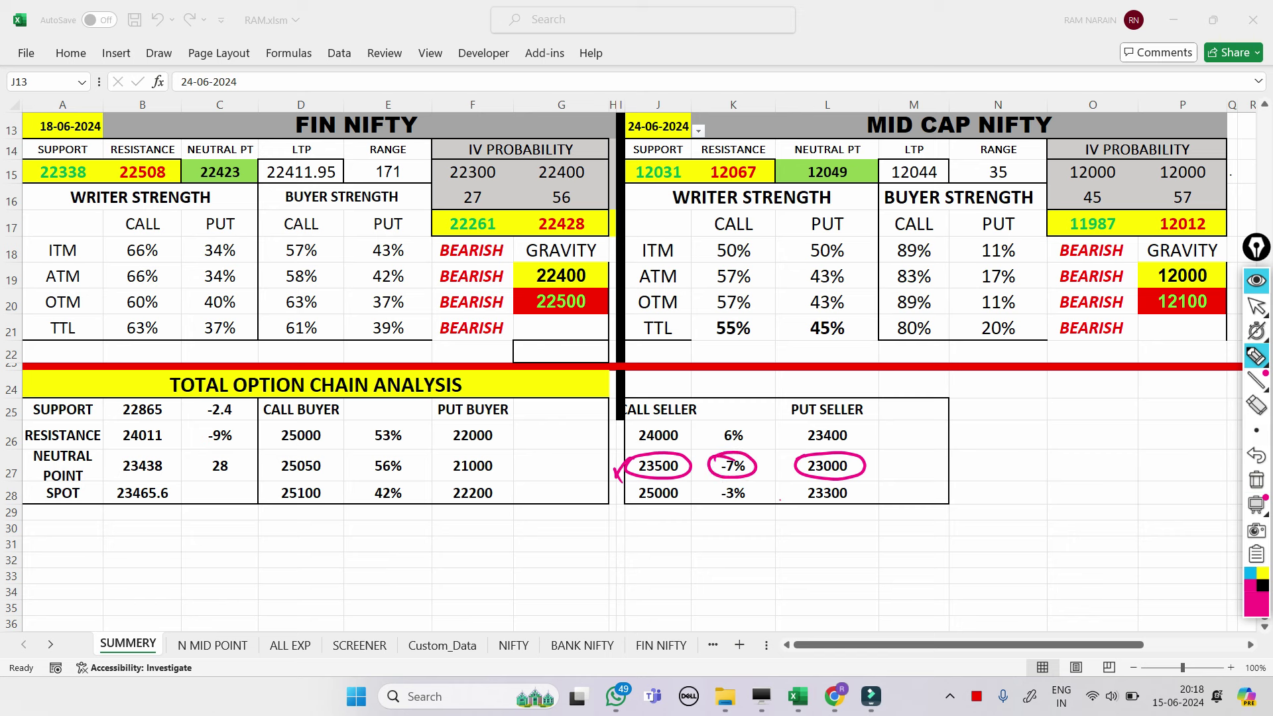
mouse_move(771, 526)
left_mouse_down()
mouse_move(777, 514)
mouse_move(816, 534)
mouse_move(779, 496)
left_mouse_up()
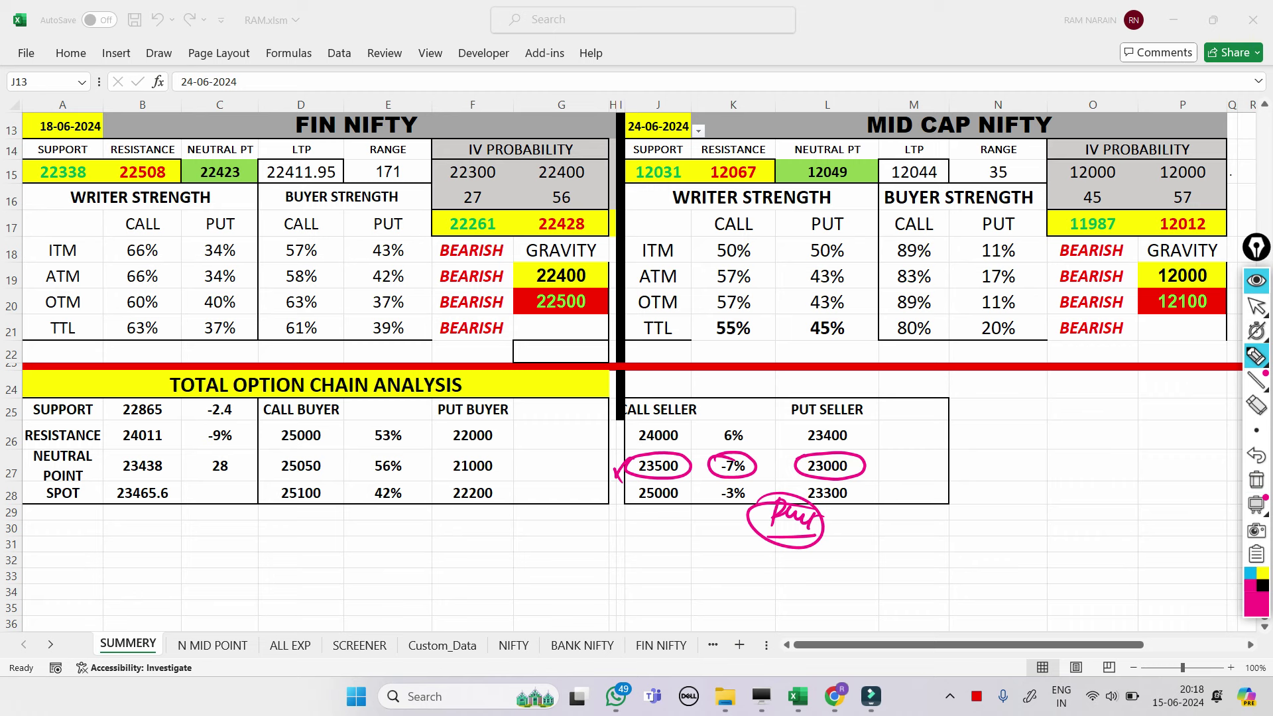
Circle the third-row call seller strike, put seller strike and percentage, handwrite an underlined "Put" below the table, and clear all ink.
mouse_move(623, 486)
left_mouse_down()
mouse_move(691, 507)
mouse_move(630, 508)
mouse_move(631, 484)
left_mouse_up()
mouse_move(798, 488)
left_mouse_down()
mouse_move(851, 485)
mouse_move(806, 511)
mouse_move(799, 487)
mouse_move(851, 534)
mouse_move(836, 535)
left_mouse_up()
mouse_move(748, 486)
left_mouse_down()
mouse_move(716, 502)
mouse_move(744, 485)
left_mouse_up()
left_click_drag(687, 542, 682, 579)
mouse_move(683, 548)
left_mouse_down()
mouse_move(688, 564)
mouse_move(698, 554)
left_mouse_up()
mouse_move(696, 553)
left_mouse_down()
mouse_move(724, 575)
mouse_move(740, 561)
left_mouse_up()
left_click_drag(685, 589, 745, 582)
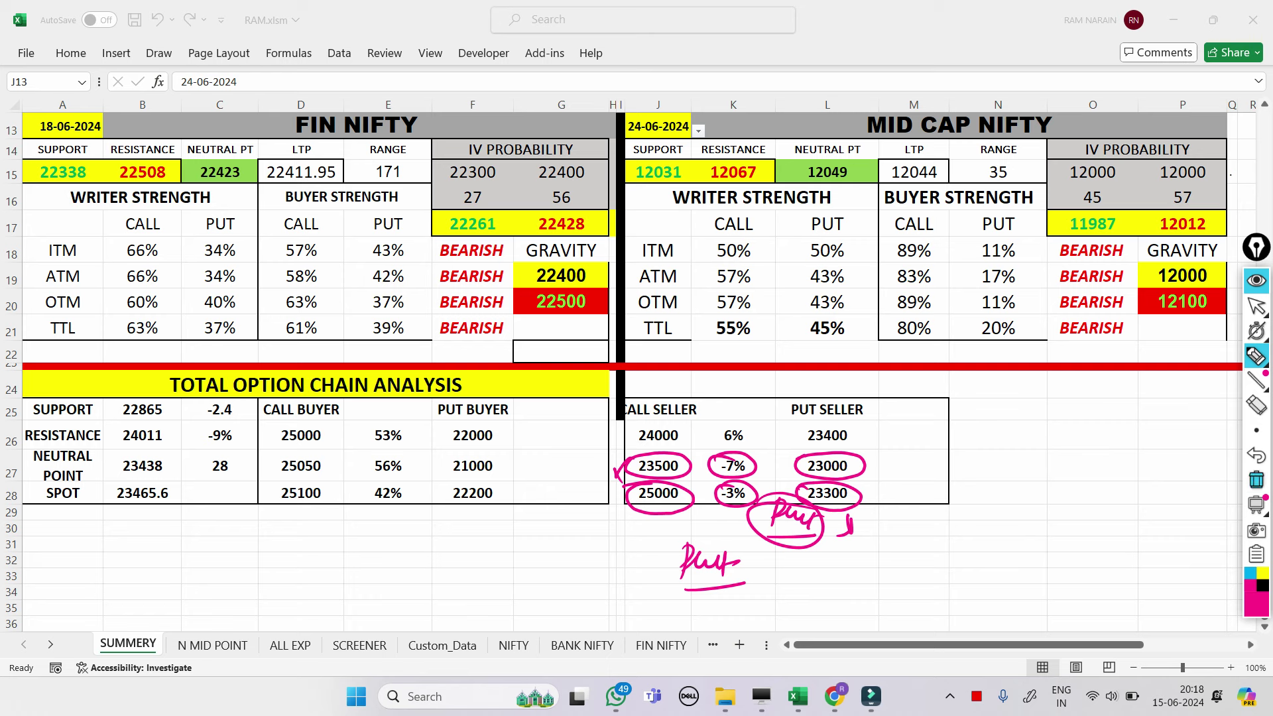
left_click(1257, 479)
Outline the three put seller strikes with an arrow and handwrite a circled "0.1" with an arrow below the table.
mouse_move(797, 418)
left_mouse_down()
mouse_move(795, 448)
mouse_move(822, 515)
mouse_move(859, 433)
mouse_move(903, 435)
mouse_move(889, 456)
left_mouse_up()
left_click_drag(738, 555, 749, 541)
left_click(763, 551)
mouse_move(771, 542)
left_mouse_down()
mouse_move(776, 563)
mouse_move(799, 537)
mouse_move(734, 527)
left_mouse_up()
mouse_move(799, 563)
left_mouse_down()
mouse_move(841, 562)
mouse_move(816, 573)
left_mouse_up()
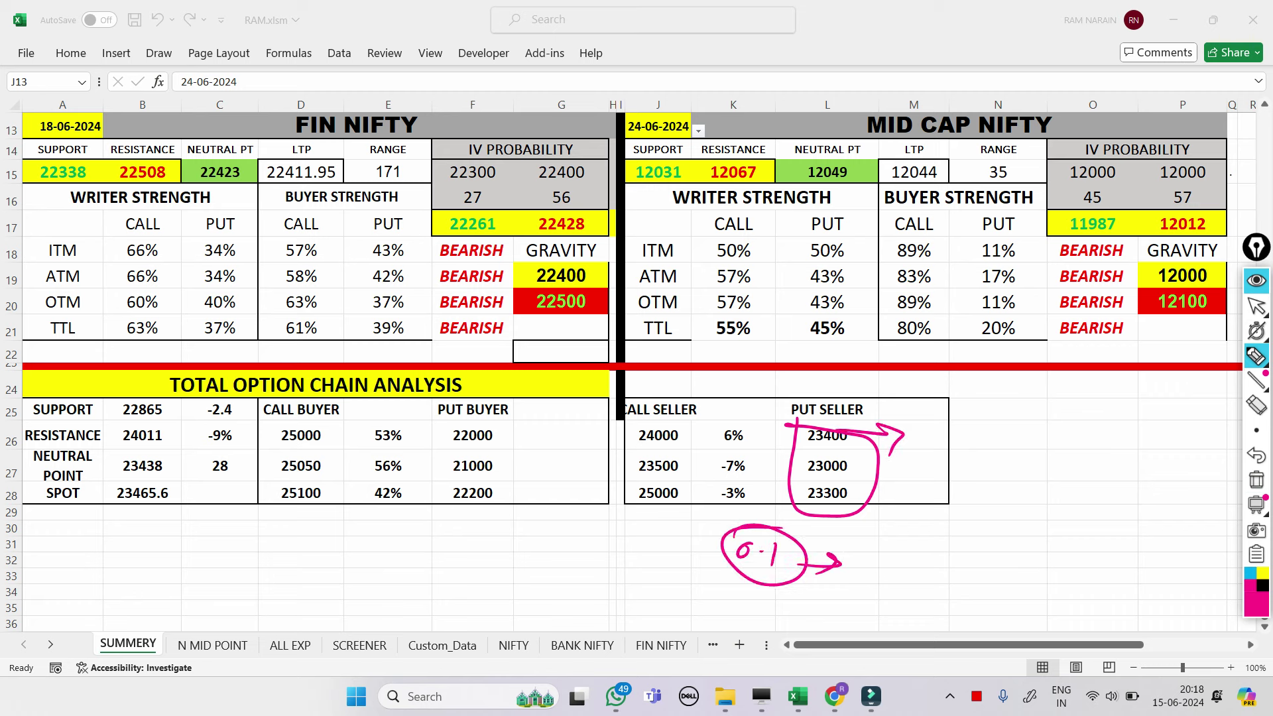
Handwrite two underlined words side by side before the circled "0.1" note.
mouse_move(629, 547)
left_mouse_down()
mouse_move(630, 560)
mouse_move(687, 550)
mouse_move(685, 572)
left_mouse_up()
left_click_drag(696, 549, 698, 579)
left_click_drag(623, 589, 699, 575)
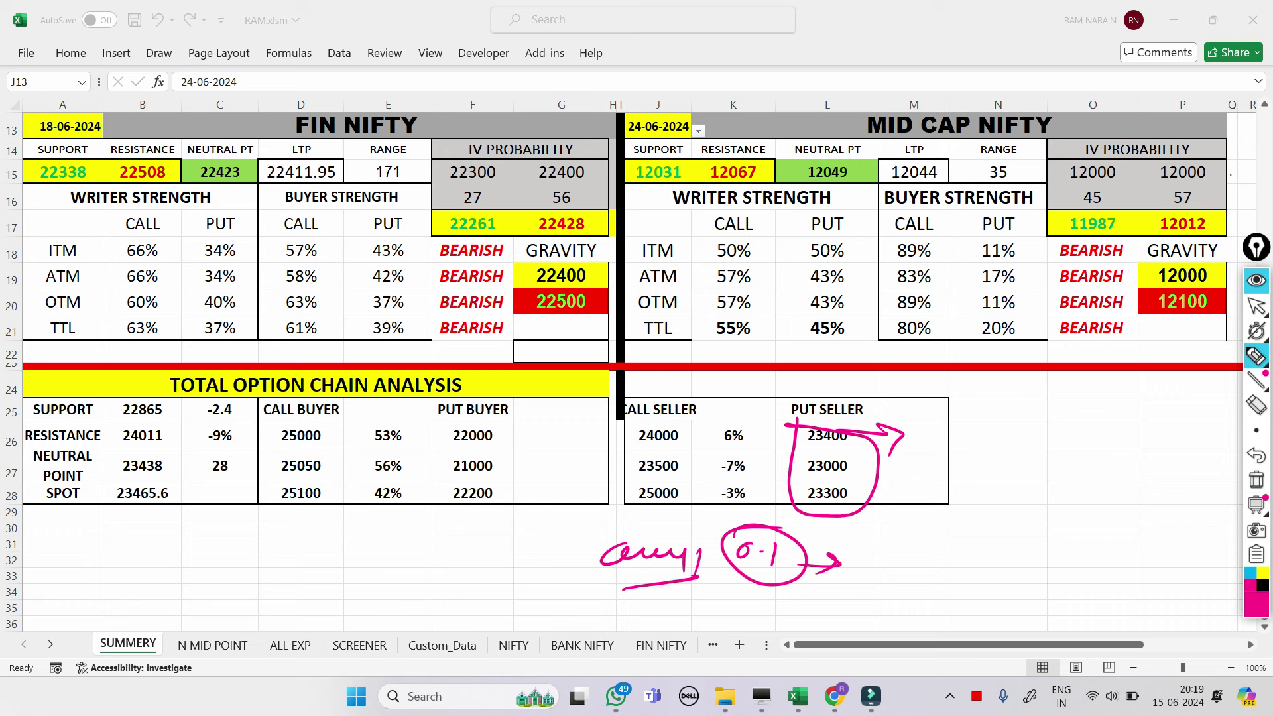
mouse_move(534, 565)
left_mouse_down()
mouse_move(545, 544)
mouse_move(622, 562)
left_mouse_up()
left_click_drag(523, 588, 616, 579)
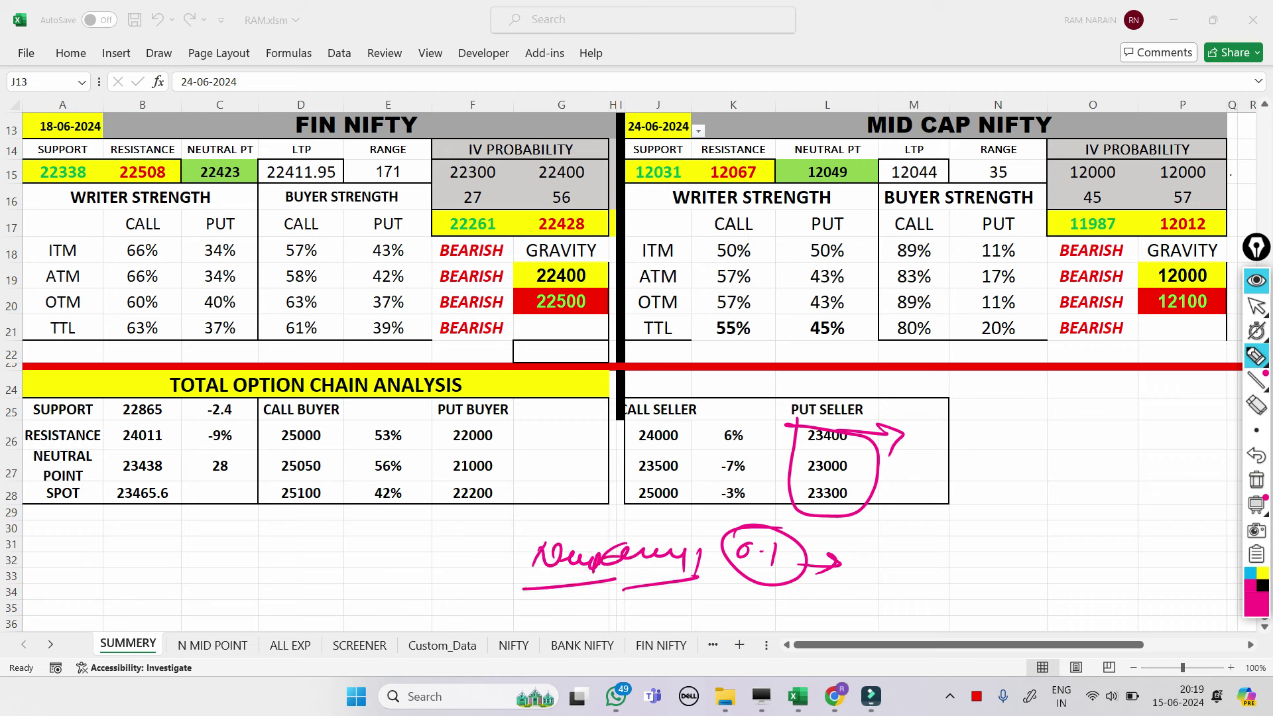
Mark dashes beside the seller percentages with a circled "Put" note, outline the three buyer percentages, and clear all ink.
mouse_move(782, 443)
left_mouse_down()
mouse_move(731, 436)
mouse_move(739, 463)
left_mouse_up()
left_click_drag(759, 481, 776, 484)
left_click_drag(763, 491, 777, 492)
mouse_move(953, 478)
left_mouse_down()
mouse_move(971, 507)
mouse_move(1027, 523)
left_mouse_up()
left_click_drag(1016, 472, 948, 478)
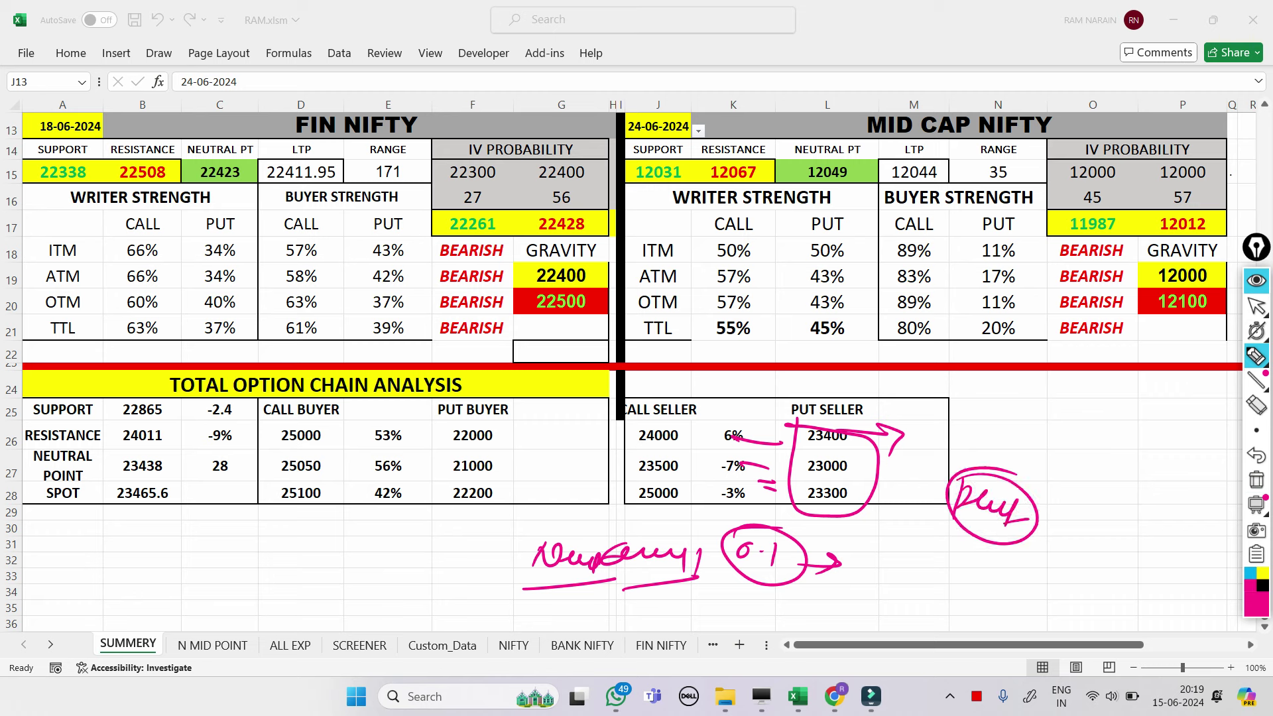
mouse_move(372, 422)
left_mouse_down()
mouse_move(415, 428)
mouse_move(353, 494)
mouse_move(343, 426)
mouse_move(356, 457)
left_mouse_up()
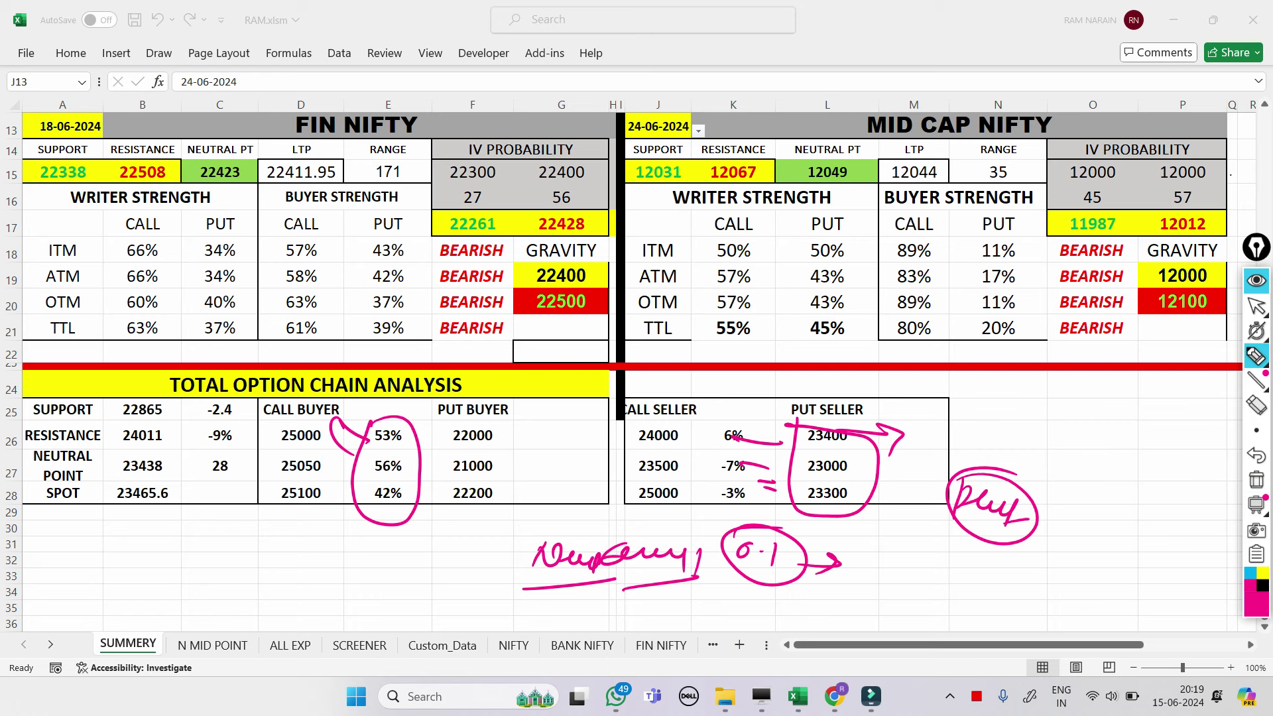
left_click(1257, 478)
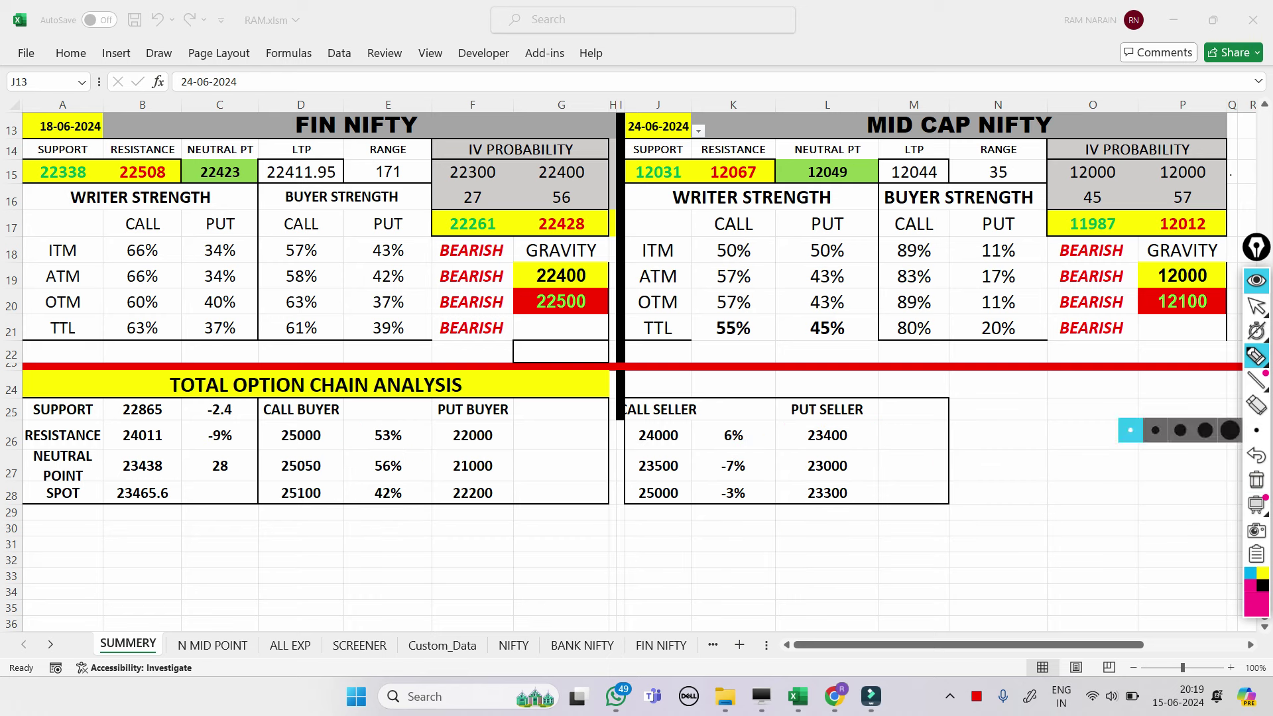
Set the BANK NIFTY expiry date to 26-06-2024 in the option summary.
left_click(1256, 305)
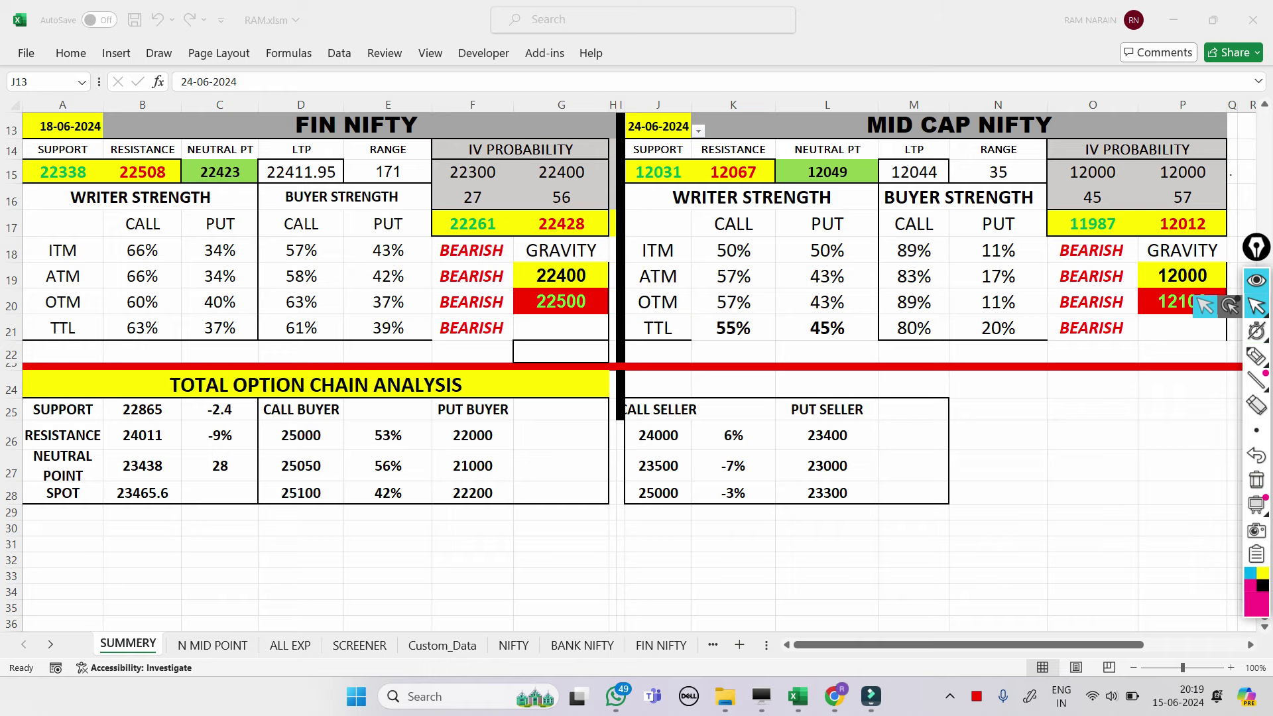
scroll(1204, 305, "up", 3)
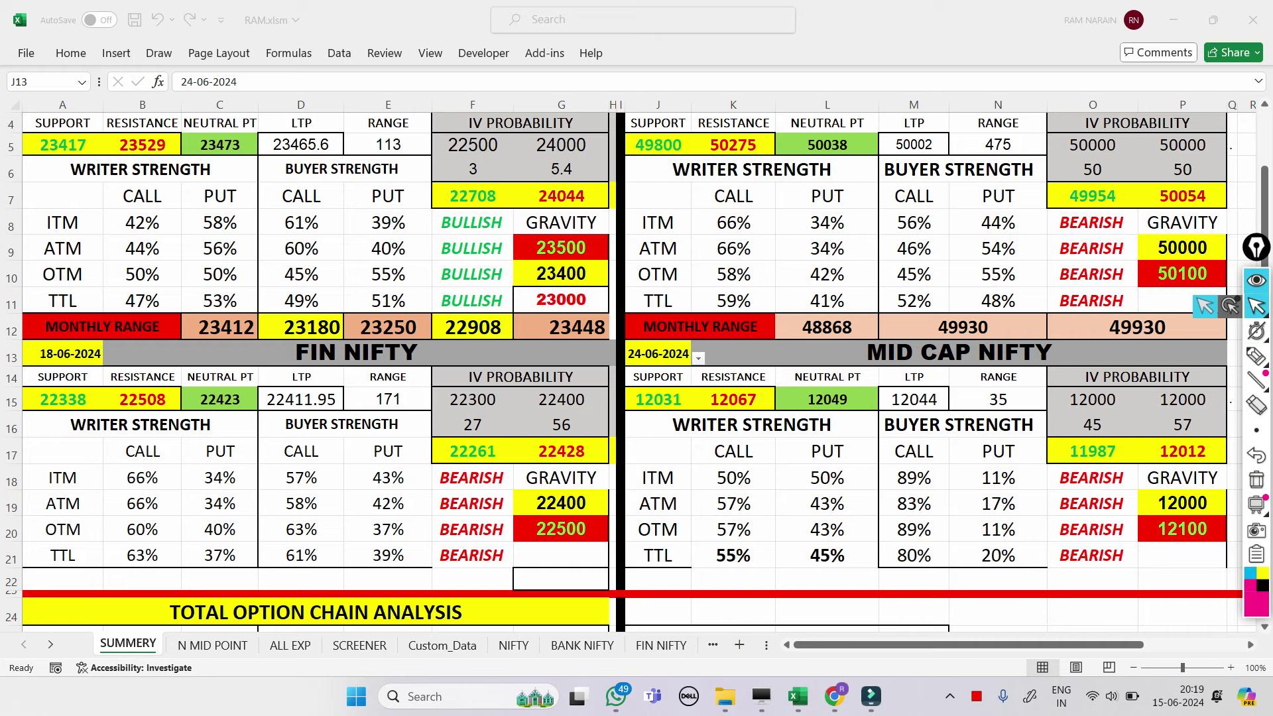
left_click(1205, 306)
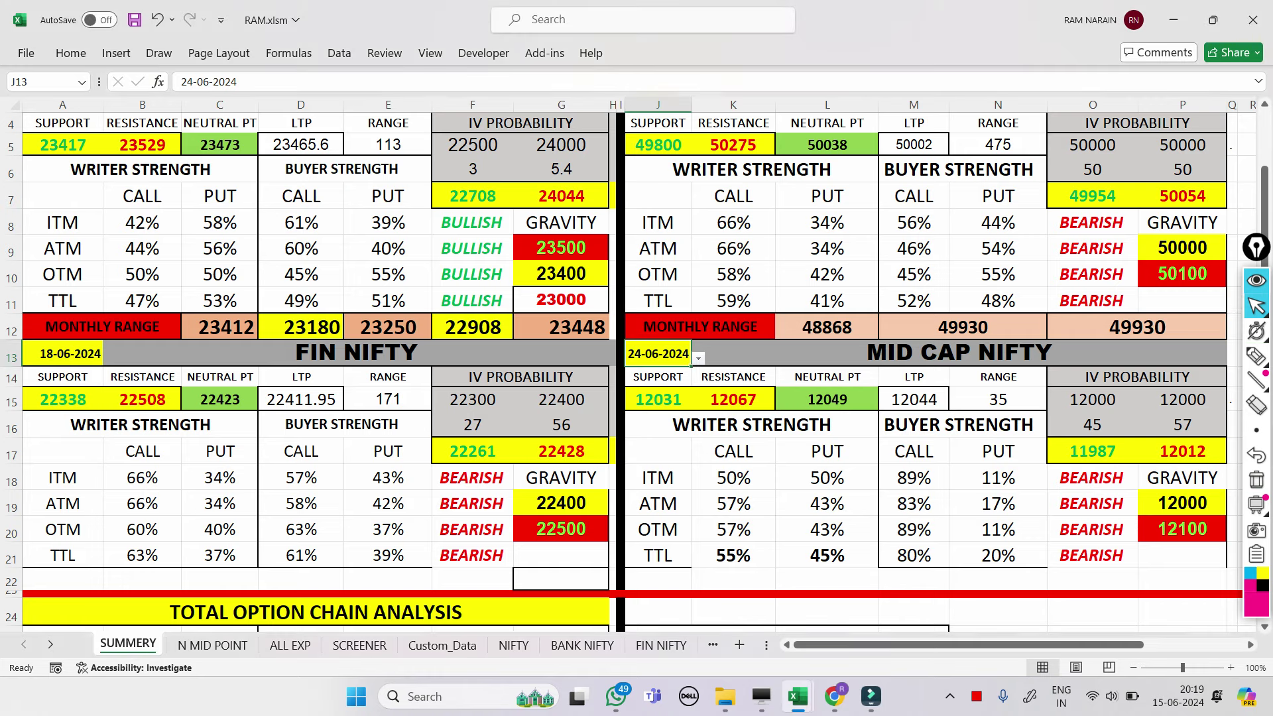
scroll(636, 371, "up", 1)
left_click(658, 149)
key("alt+Down")
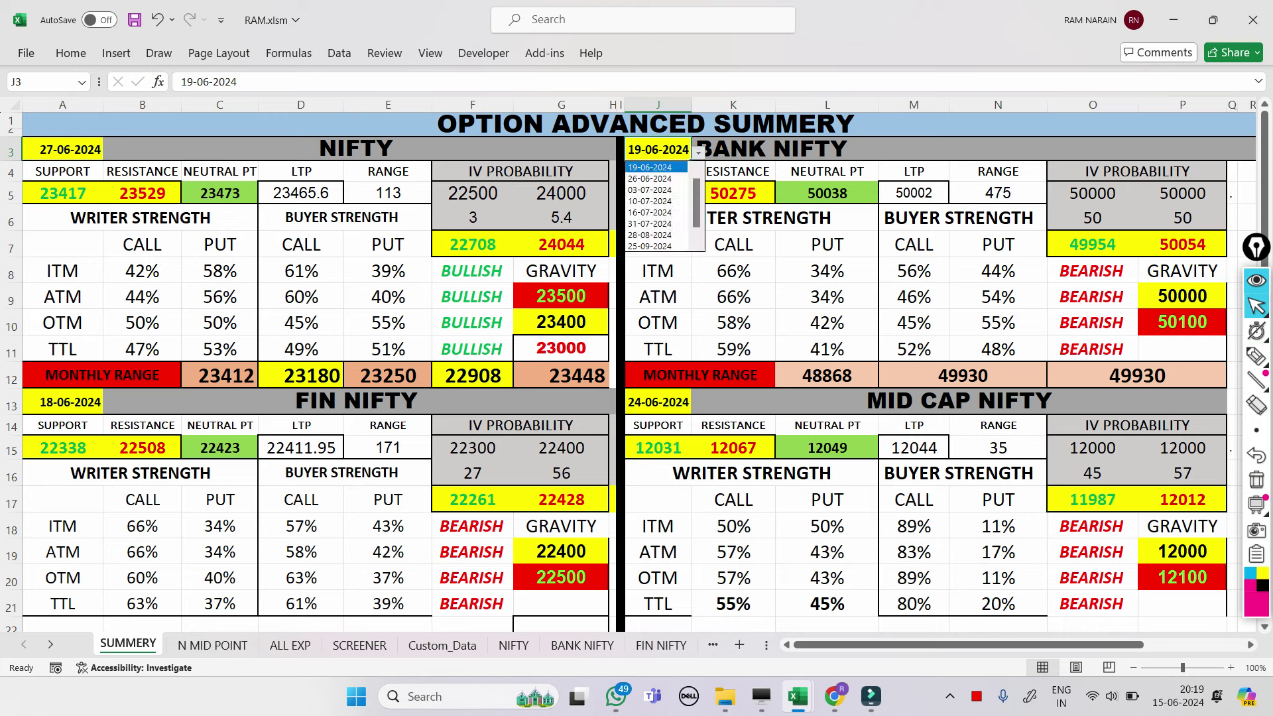
key("Down")
key("Return")
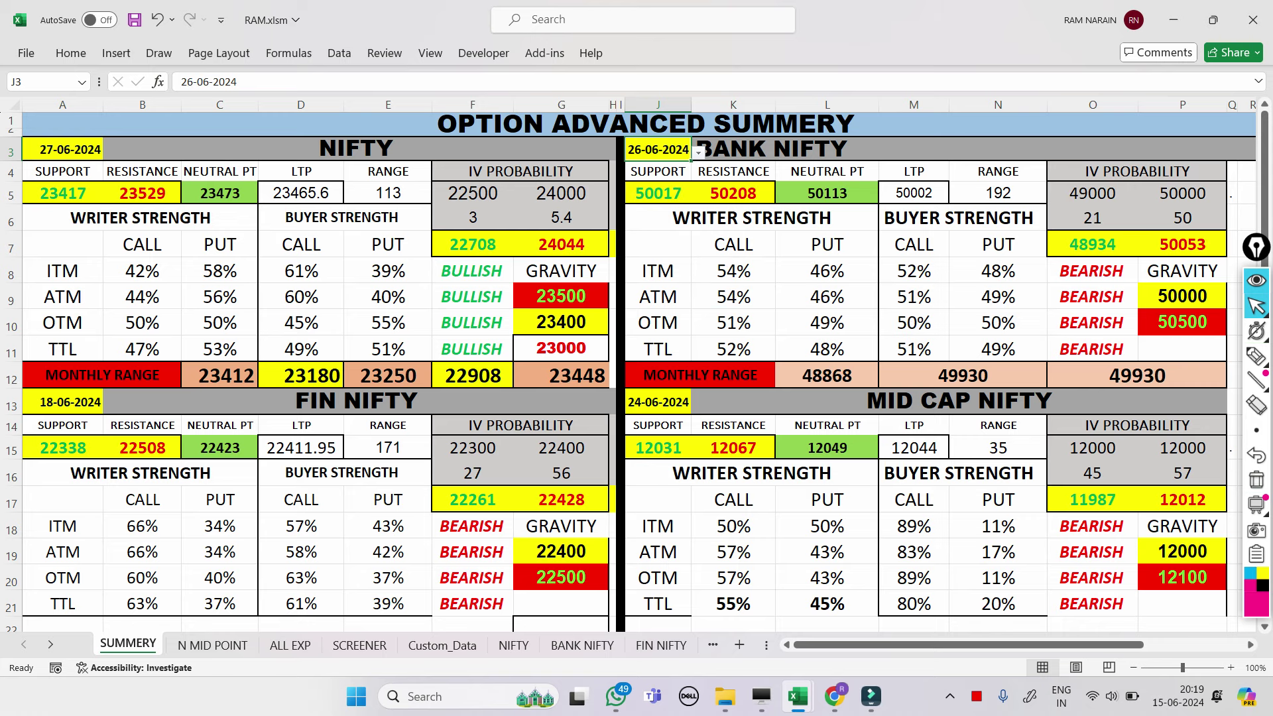
Circle the BANK NIFTY support and resistance, strike a line through the neutral point, and handwrite a circled note with an arrow below it.
left_click(1255, 357)
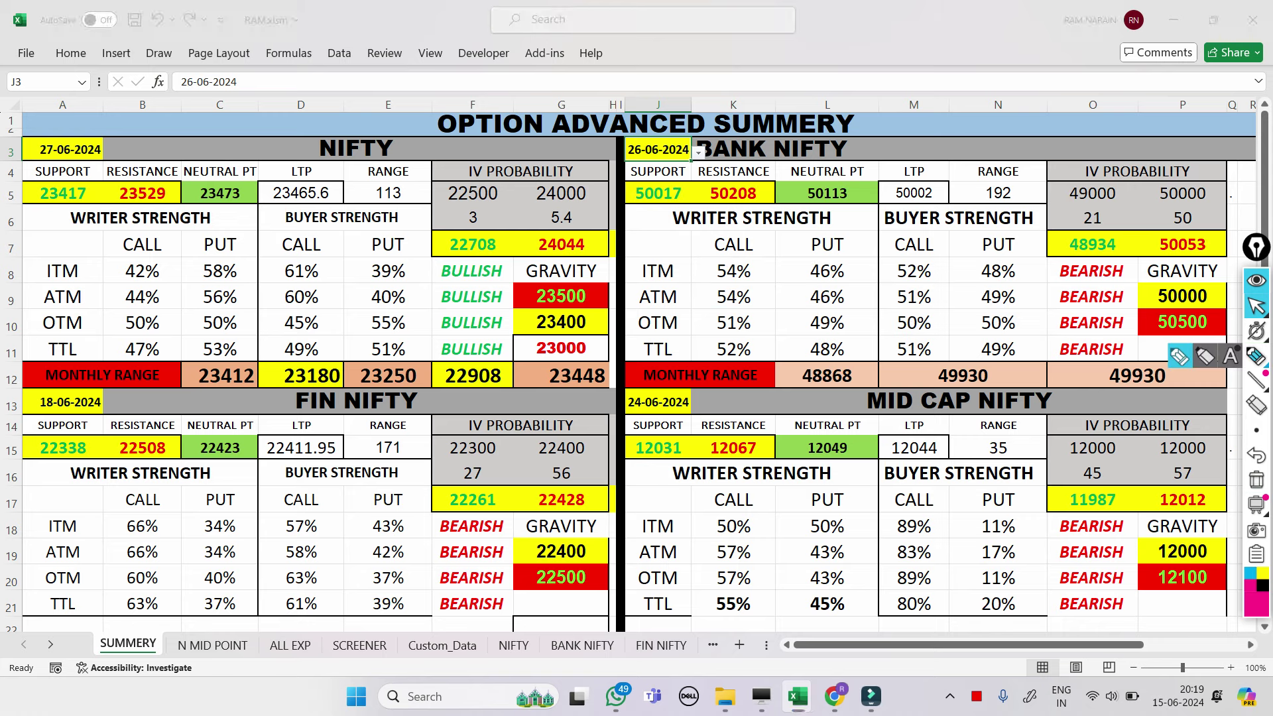
mouse_move(633, 185)
left_mouse_down()
mouse_move(769, 177)
mouse_move(737, 232)
left_mouse_up()
left_click_drag(821, 191, 869, 207)
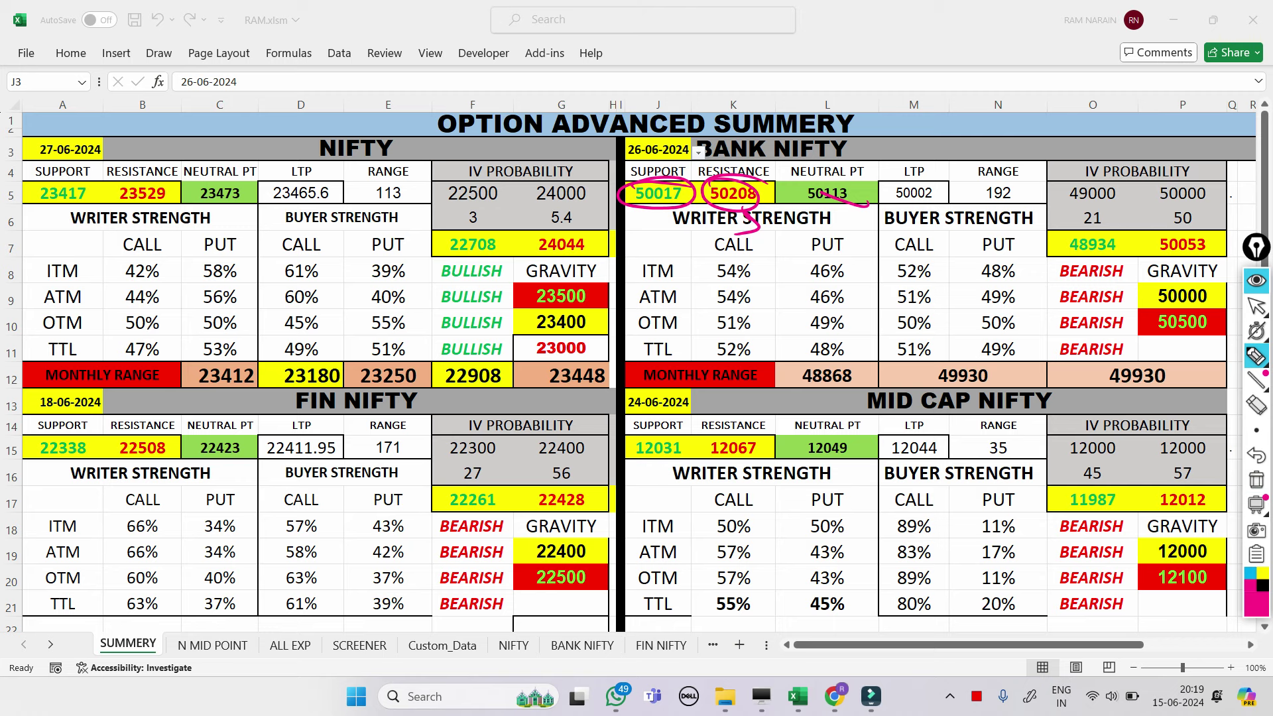
mouse_move(864, 228)
left_mouse_down()
mouse_move(855, 258)
mouse_move(906, 247)
left_mouse_up()
mouse_move(860, 262)
left_mouse_down()
mouse_move(876, 263)
mouse_move(856, 285)
left_mouse_up()
mouse_move(873, 284)
left_mouse_down()
mouse_move(915, 292)
mouse_move(852, 273)
mouse_move(843, 284)
mouse_move(832, 232)
left_mouse_up()
Mark the BANK NIFTY writer call and put percentages, circle the total call writer value, underline the OTM put buyer value, and clear all ink.
mouse_move(708, 254)
left_mouse_down()
mouse_move(704, 322)
mouse_move(729, 343)
left_mouse_up()
left_click_drag(781, 261, 791, 337)
left_click_drag(758, 360, 778, 370)
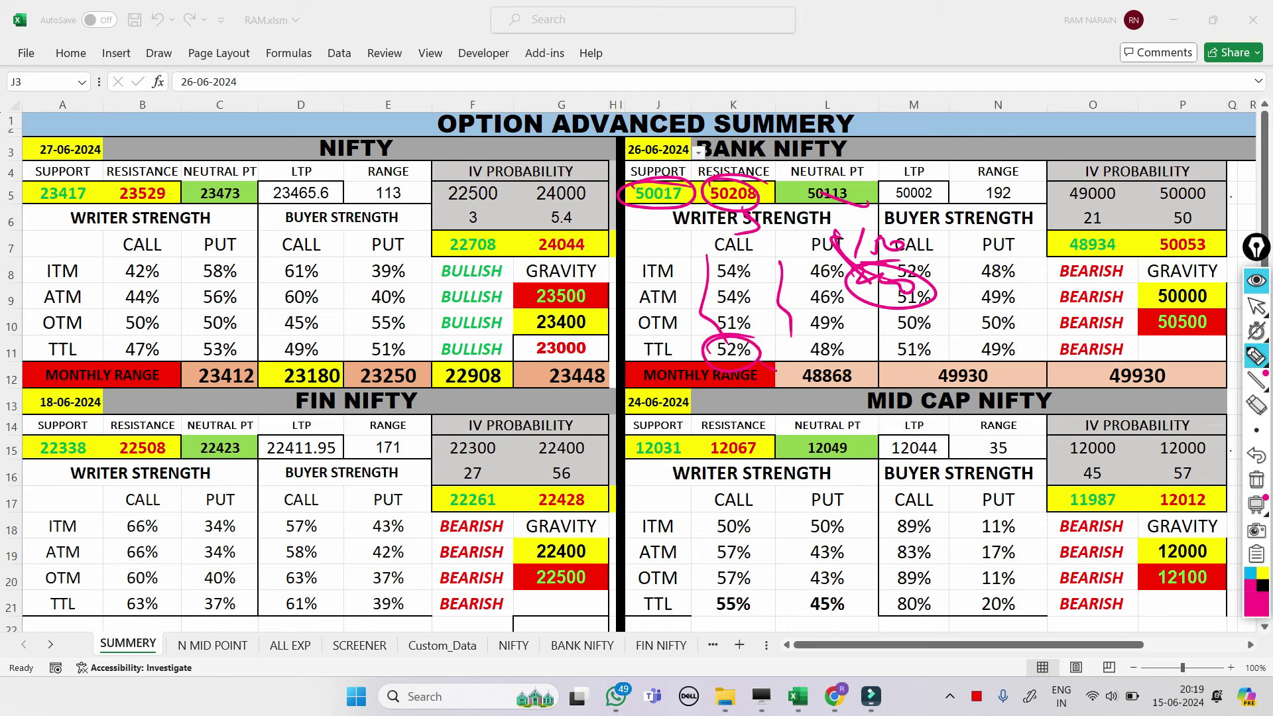
left_click_drag(1029, 338, 951, 335)
mouse_move(953, 308)
left_mouse_down()
mouse_move(809, 348)
mouse_move(834, 355)
left_mouse_up()
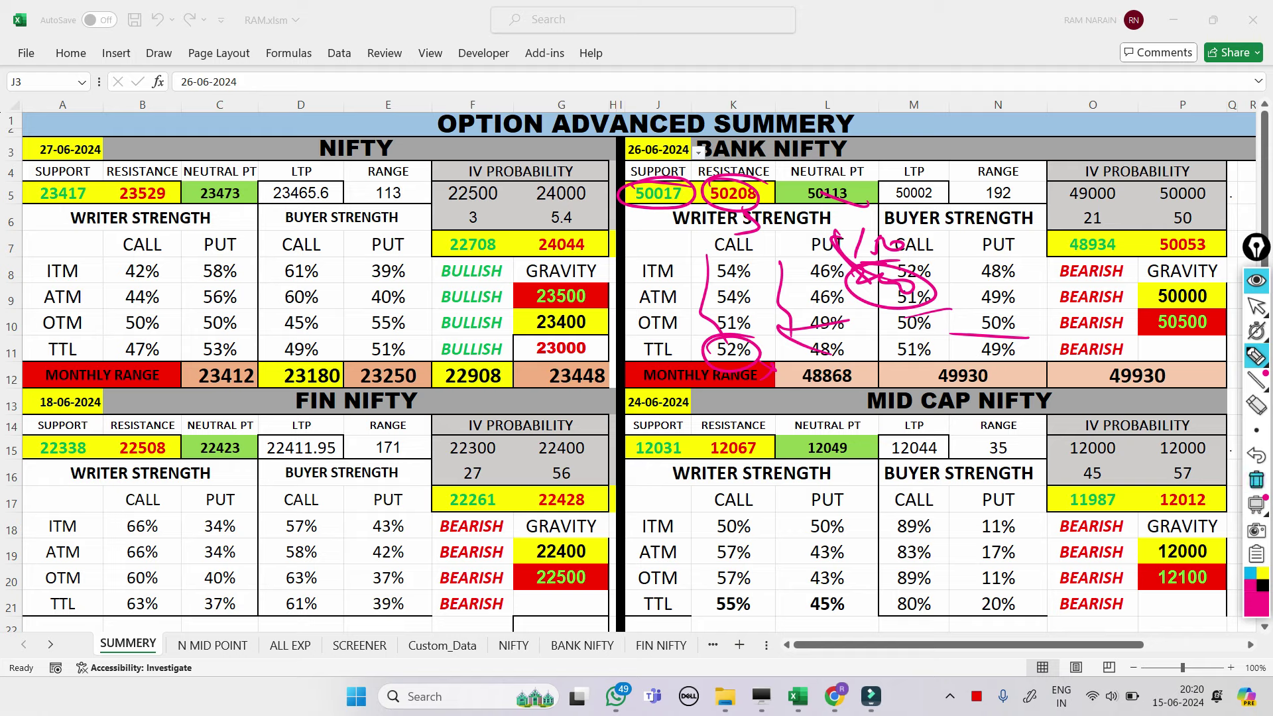
left_click(1257, 479)
left_click(1256, 306)
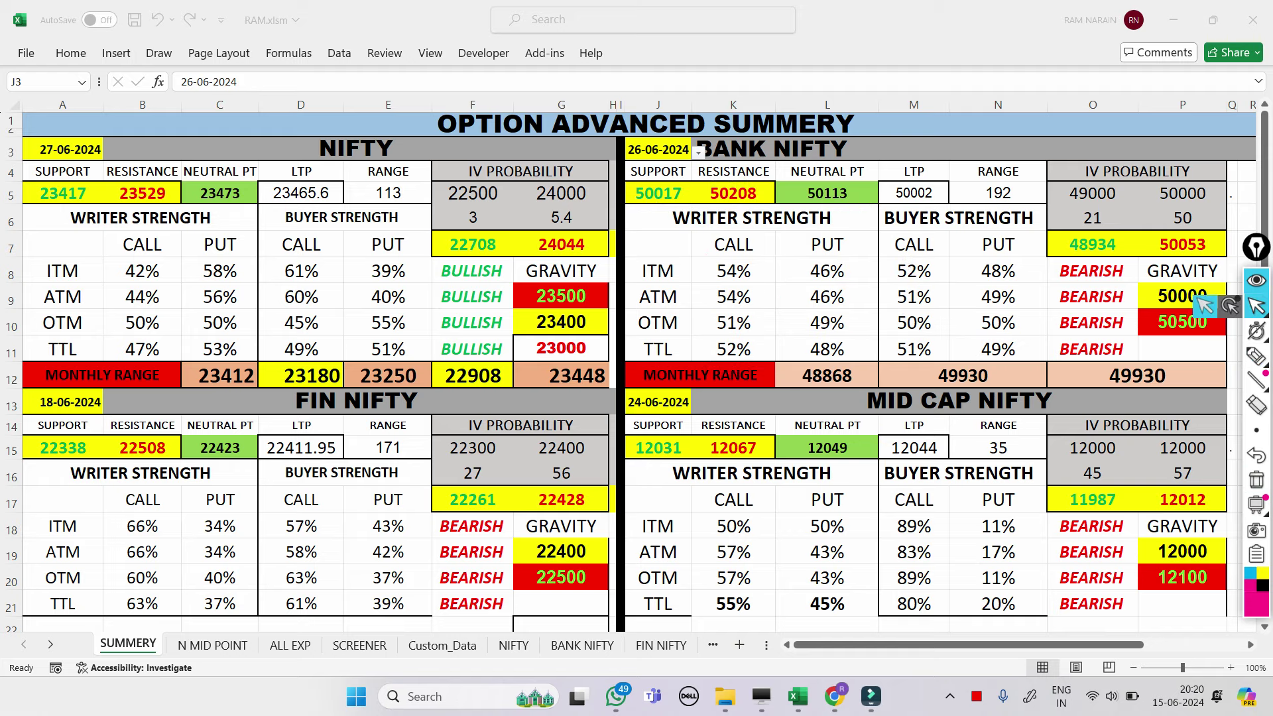
Switch to the POI DATA ANALYSIS workbook and open the FII sheet.
scroll(1256, 306, "down", 2)
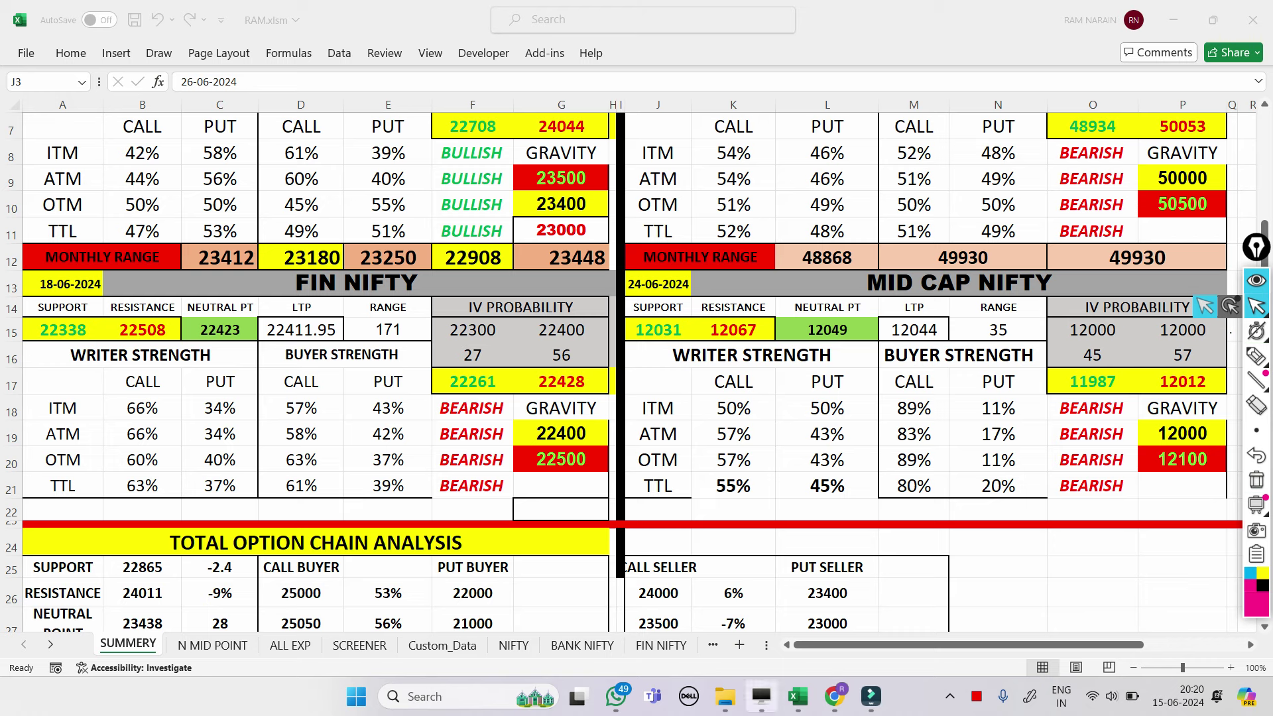
mouse_move(798, 696)
left_click(888, 613)
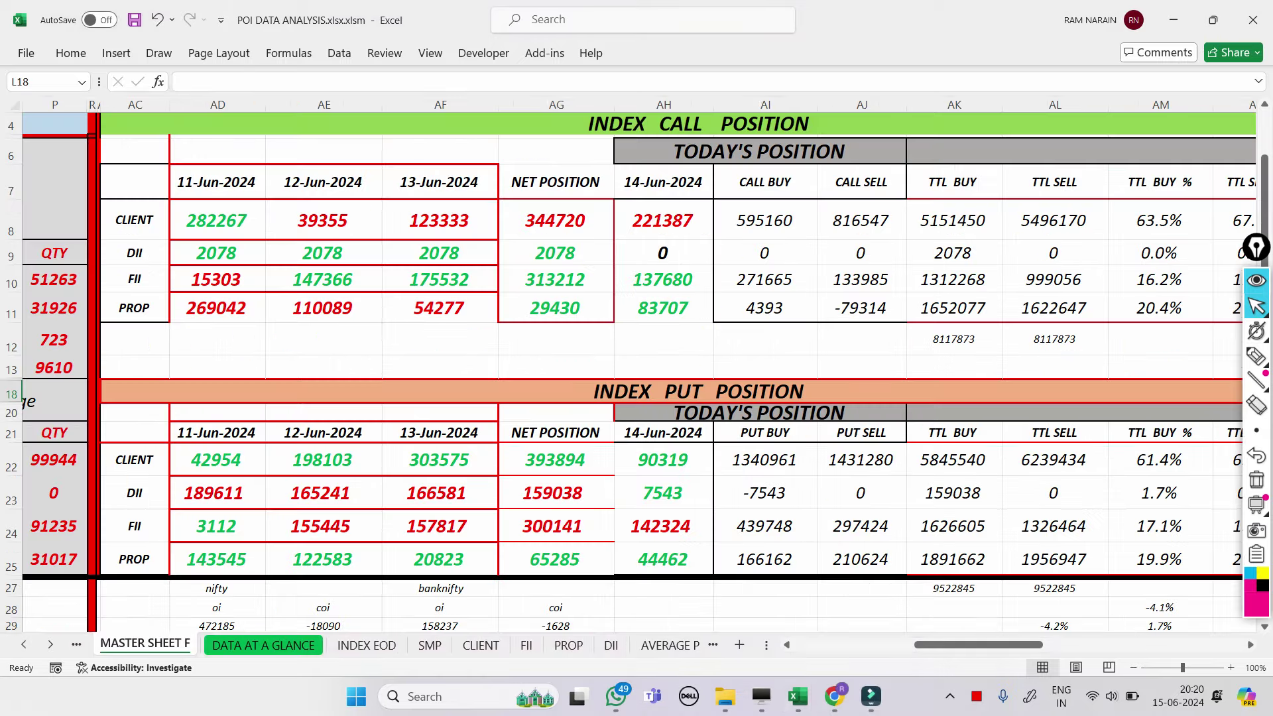
left_click(526, 645)
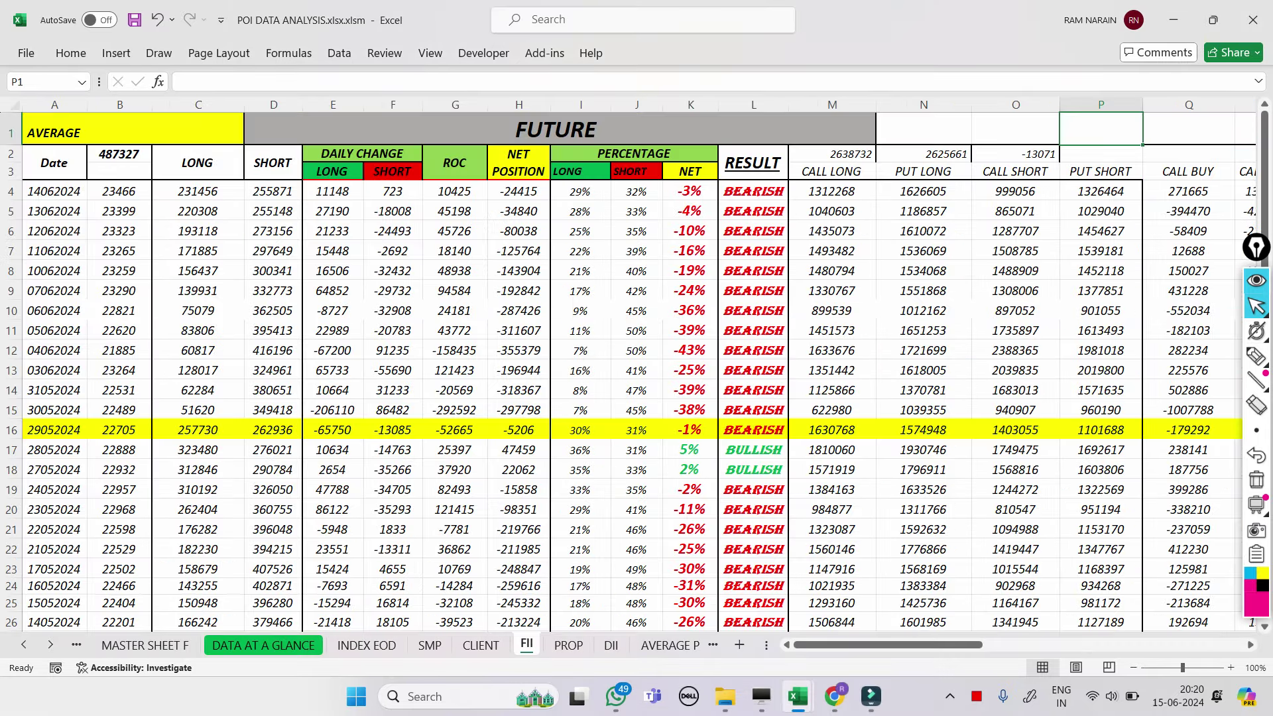
Circle the FII long percentage for 14062024, handwrite notes with arrows below it, and clear all ink.
left_click(1256, 356)
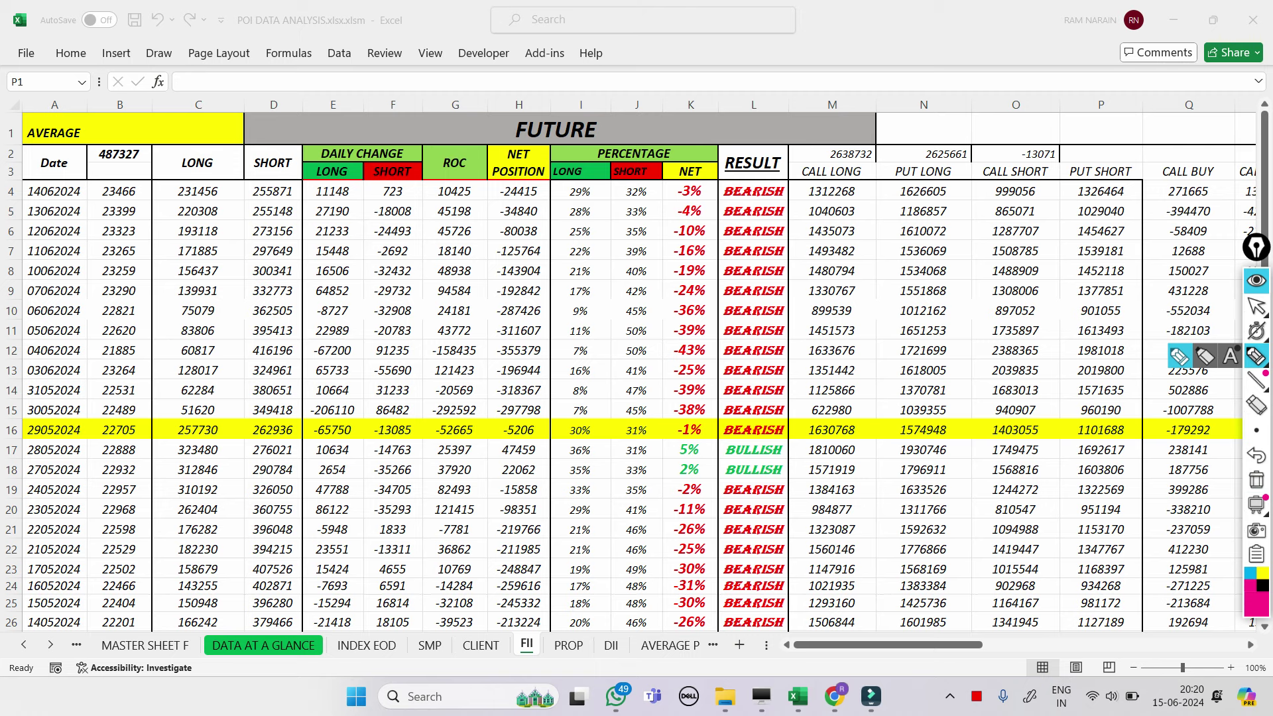
mouse_move(586, 179)
left_mouse_down()
mouse_move(561, 181)
mouse_move(603, 207)
mouse_move(618, 245)
mouse_move(611, 275)
mouse_move(659, 283)
mouse_move(653, 293)
mouse_move(683, 266)
mouse_move(653, 214)
mouse_move(674, 242)
left_mouse_up()
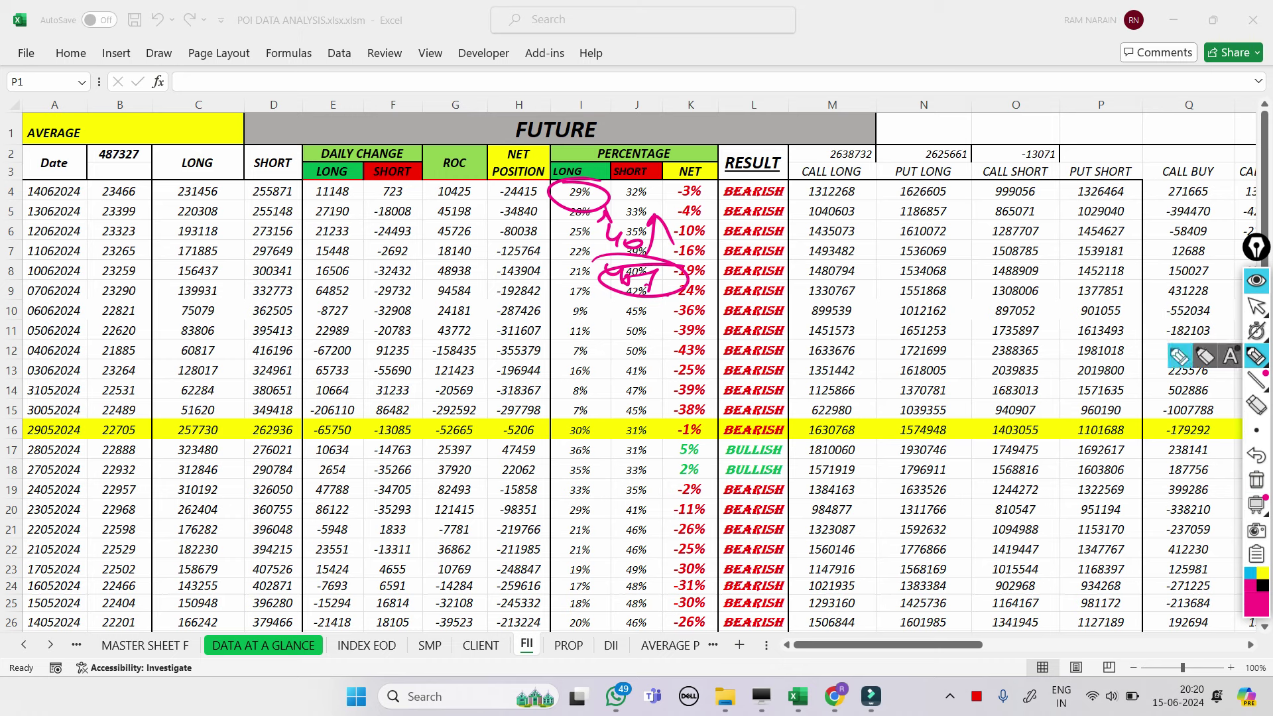
left_click(1256, 480)
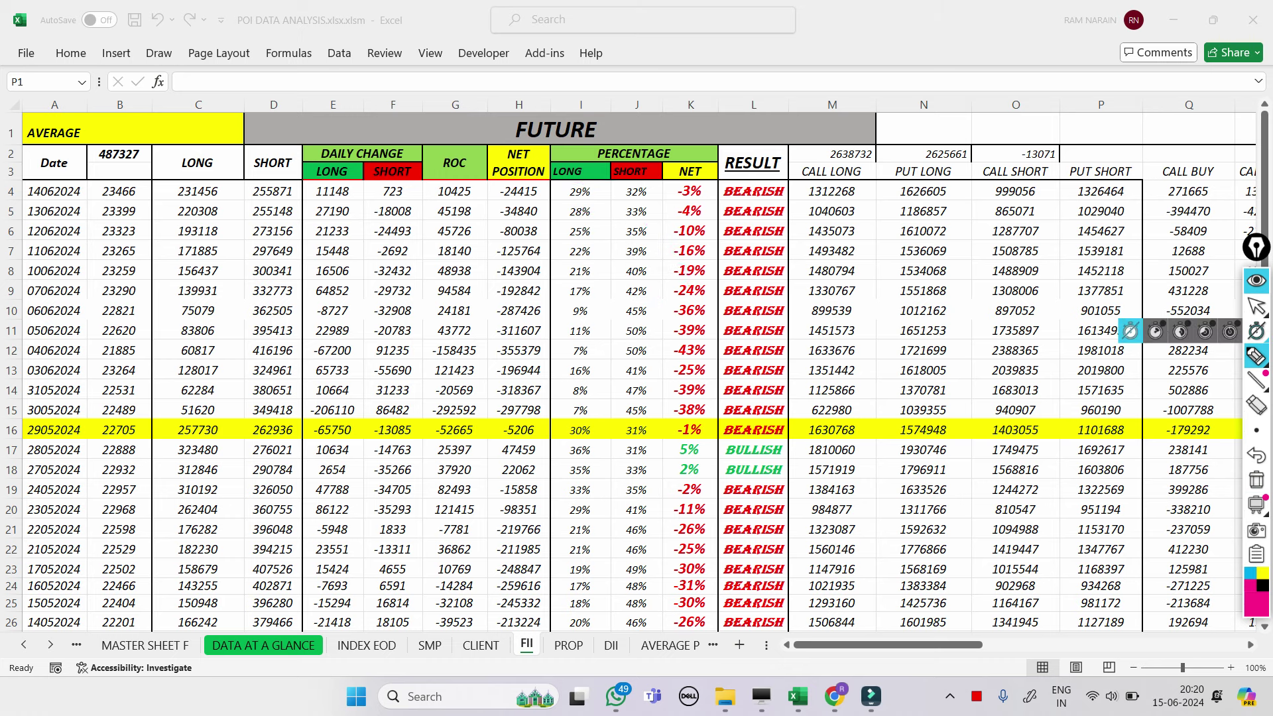
left_click(1256, 305)
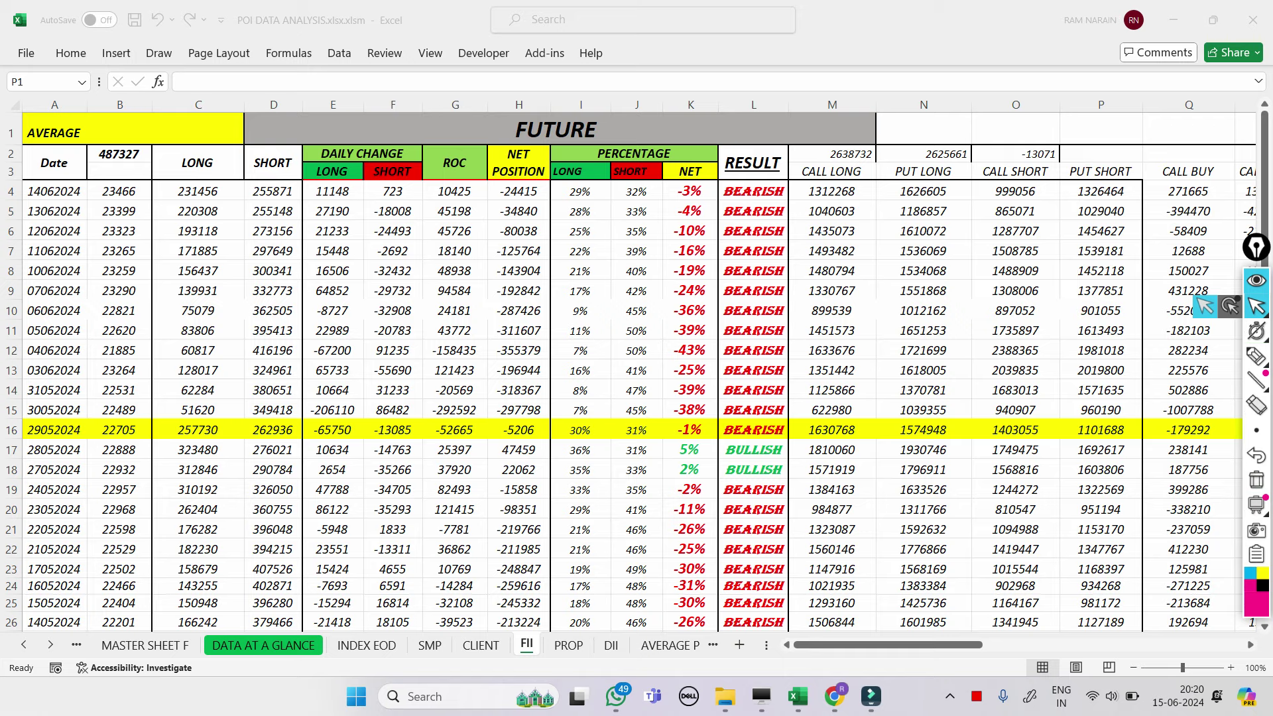
Switch to Chrome, open the Telegram trading channel, and go back to yesterday's support, resistance and neutral point messages.
left_click(834, 696)
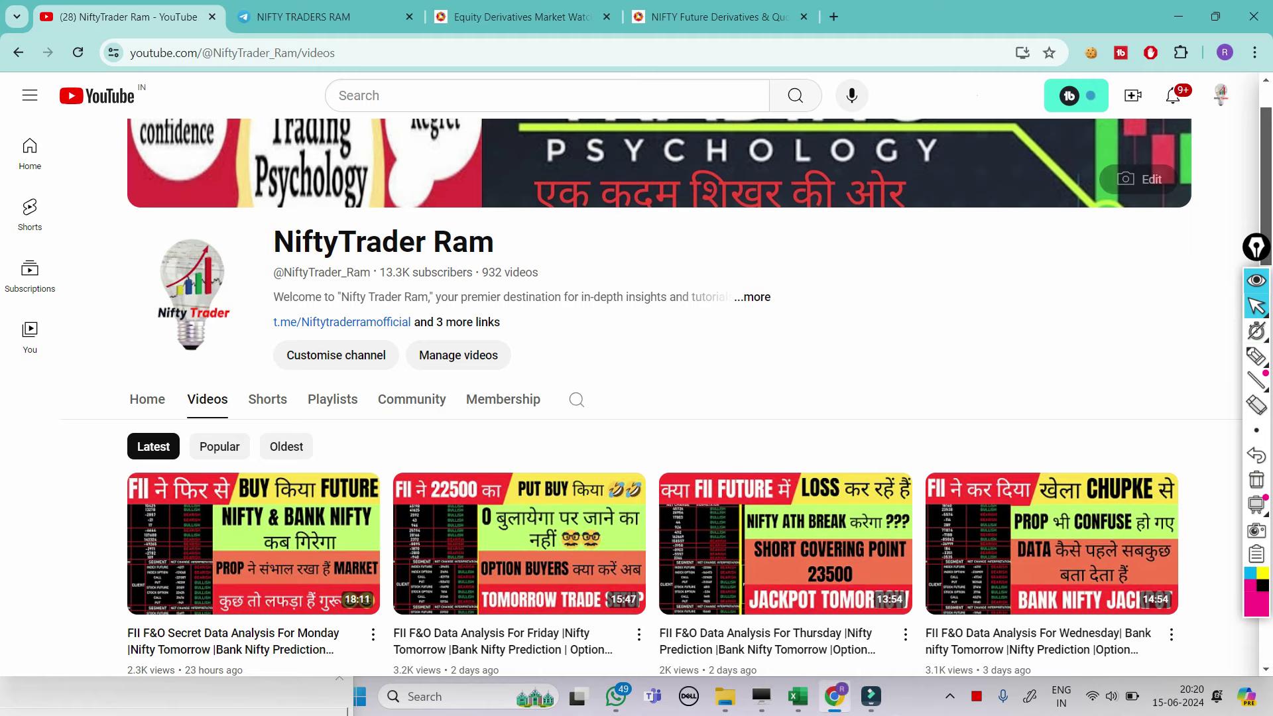
left_click(312, 17)
scroll(700, 365, "up", 5)
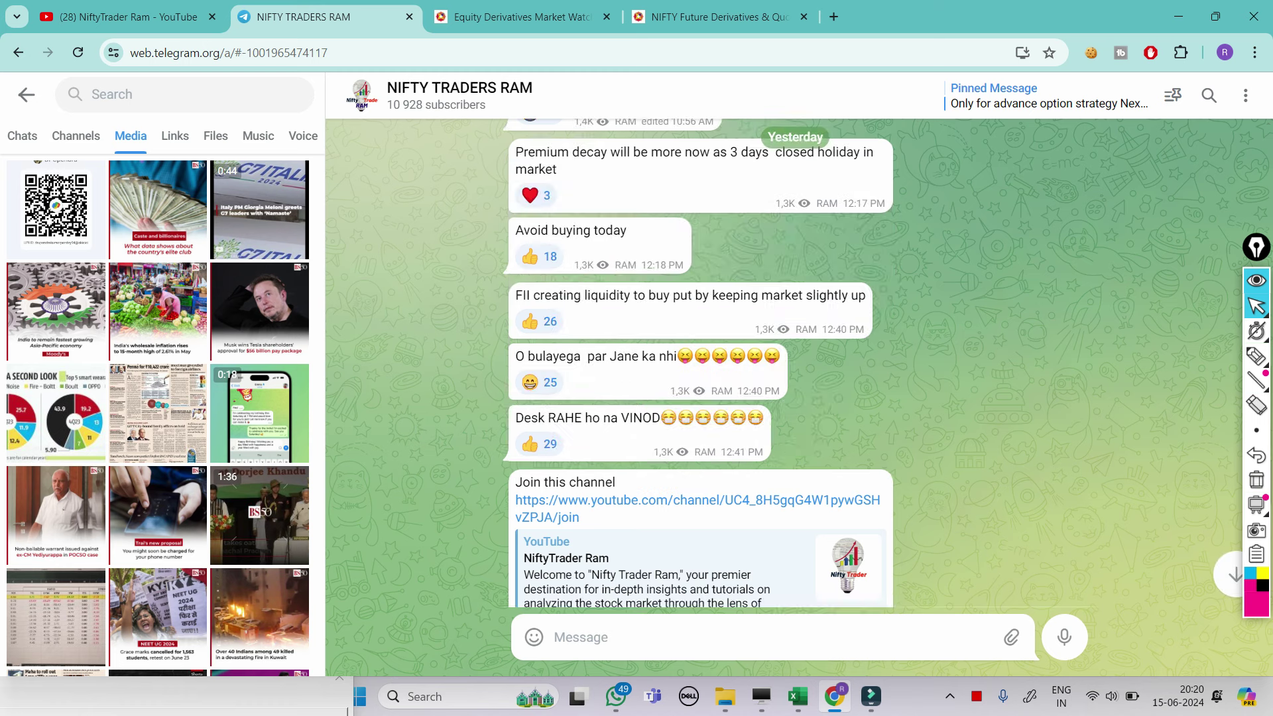
scroll(700, 365, "up", 3)
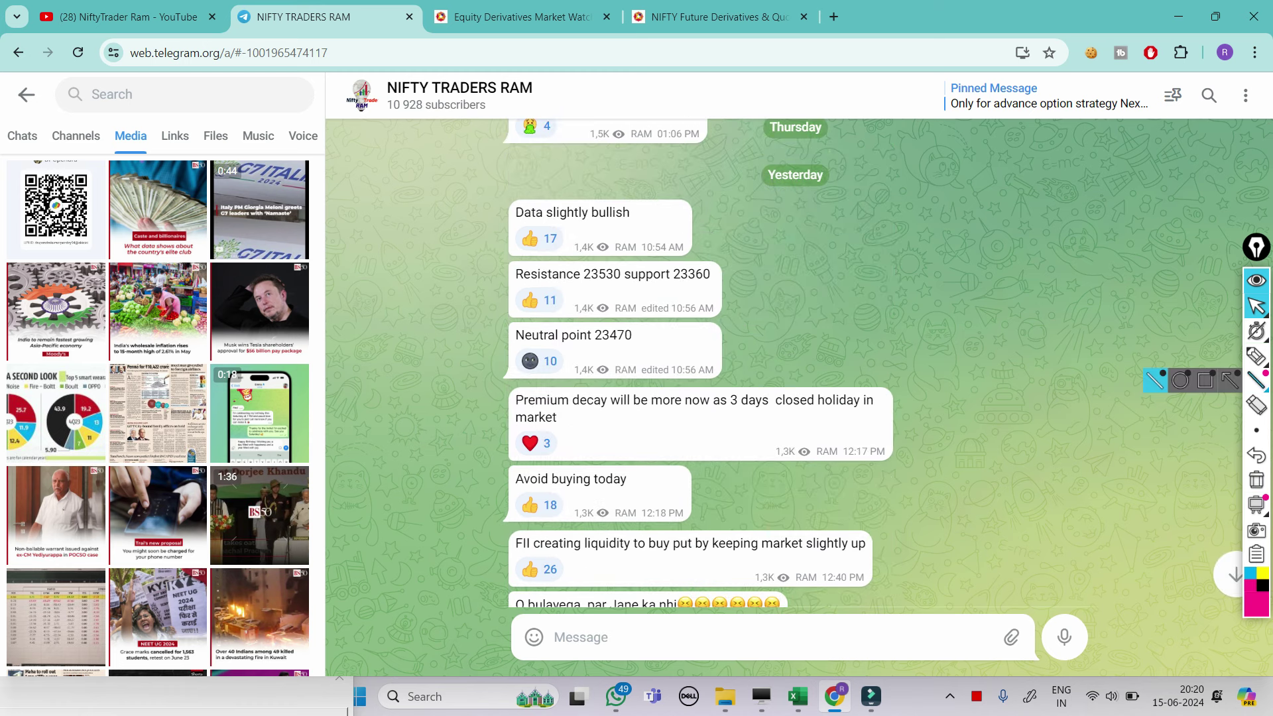
Outline the neutral point 23470 with an arrow, underline the premium decay message, and mark its "closed holiday" wording.
left_click(1256, 356)
mouse_move(639, 317)
left_mouse_down()
mouse_move(648, 349)
mouse_move(636, 358)
mouse_move(586, 316)
mouse_move(578, 352)
mouse_move(679, 326)
left_mouse_up()
left_click_drag(680, 326, 667, 345)
left_click_drag(521, 413, 760, 406)
mouse_move(827, 408)
left_mouse_down()
mouse_move(858, 407)
mouse_move(796, 387)
left_mouse_up()
mouse_move(799, 431)
left_mouse_down()
mouse_move(764, 428)
mouse_move(744, 448)
mouse_move(781, 454)
left_mouse_up()
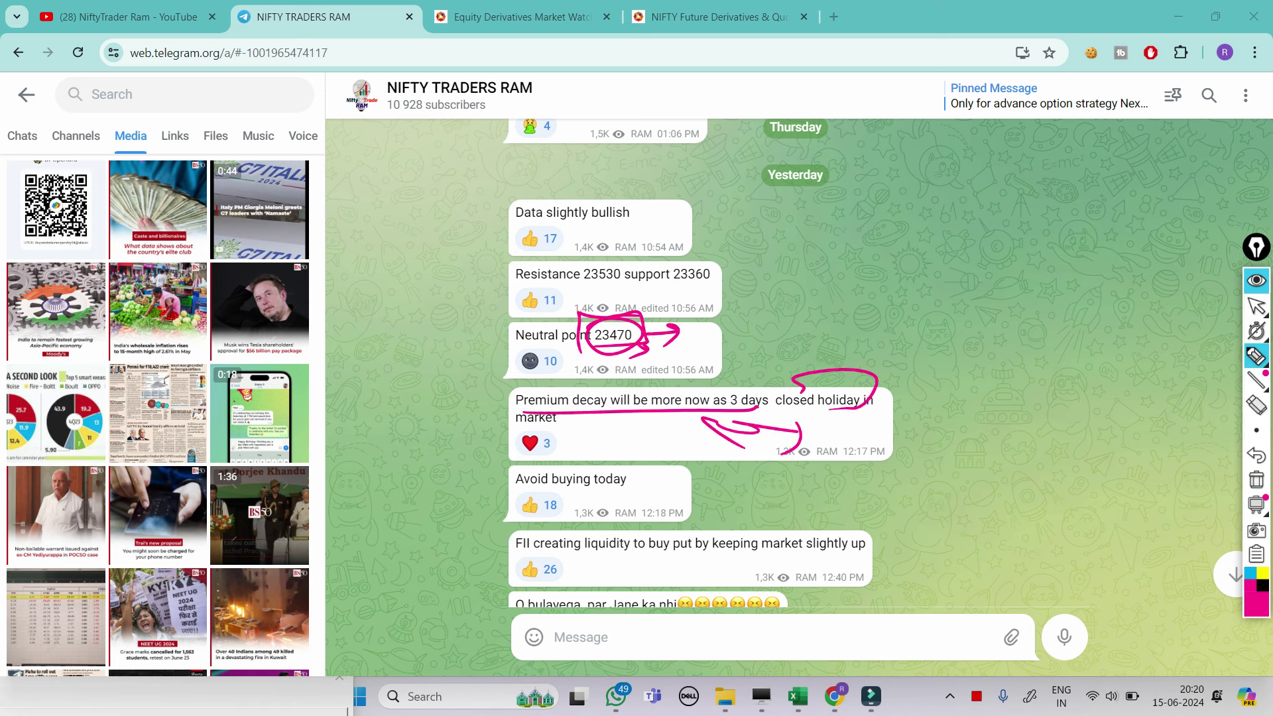
Draw two horizontal lines with a stroke between them beside the premium decay message, and clear all ink.
left_click_drag(950, 374, 995, 367)
left_click_drag(951, 447, 998, 438)
left_click_drag(966, 392, 958, 428)
left_click(1256, 479)
left_click(1255, 305)
Open the original advance option strategy announcement from the message quoted in today's special offer post.
scroll(698, 363, "down", 3)
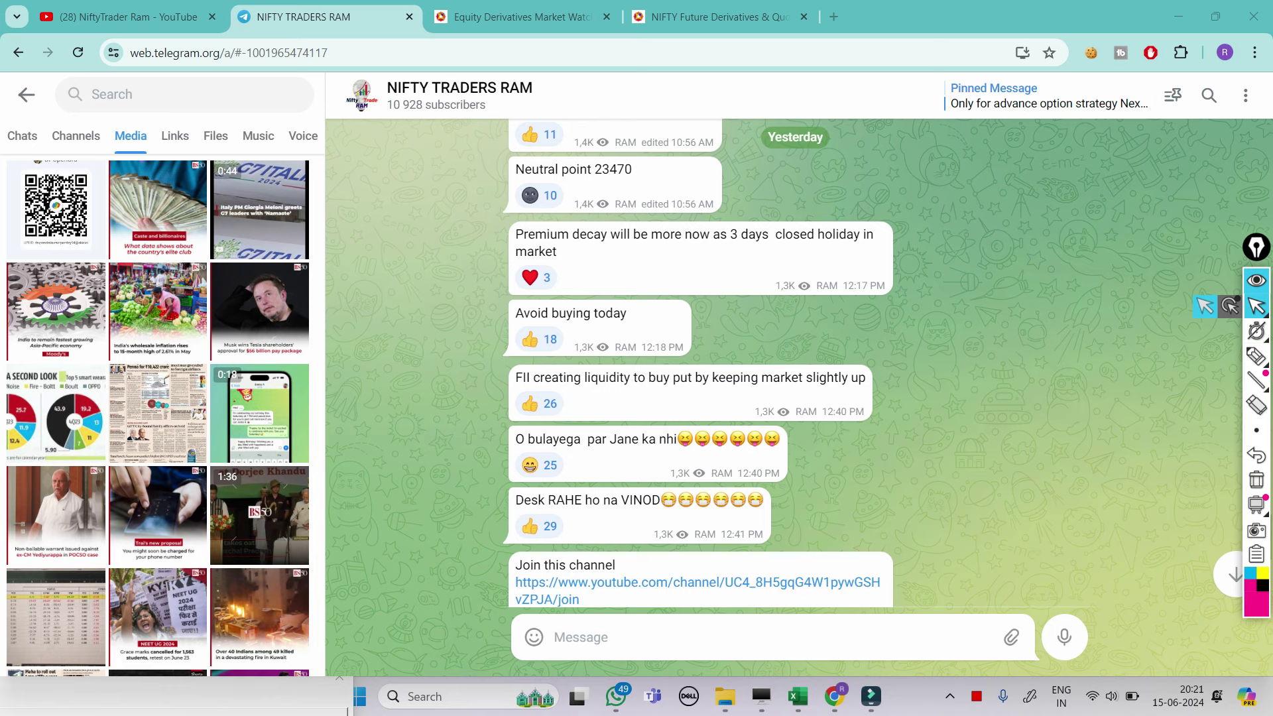
scroll(698, 362, "down", 6)
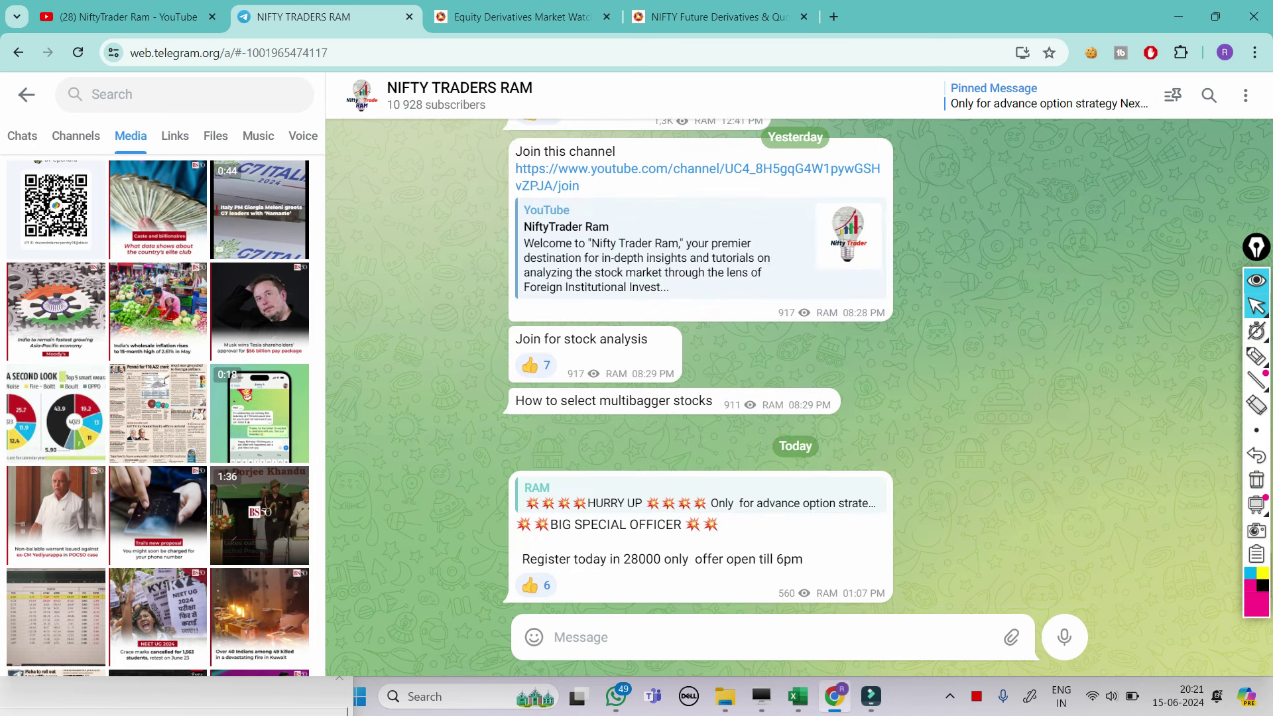
left_click(700, 494)
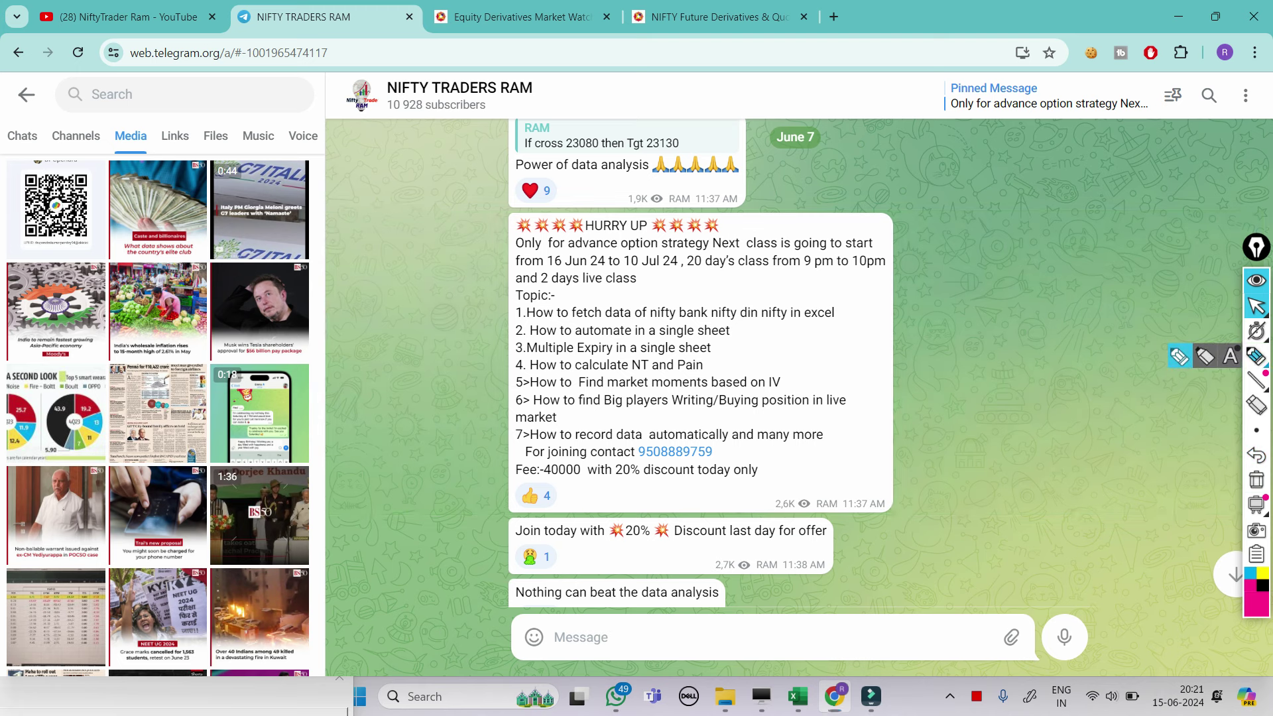
Handwrite a circled "30%" beside the class announcement and circle the joining contact number with an arrow.
left_click(1257, 356)
mouse_move(950, 306)
left_mouse_down()
mouse_move(962, 339)
mouse_move(980, 319)
mouse_move(1008, 340)
left_mouse_up()
left_click(1025, 342)
left_click_drag(1002, 292, 955, 304)
left_click_drag(993, 362, 985, 372)
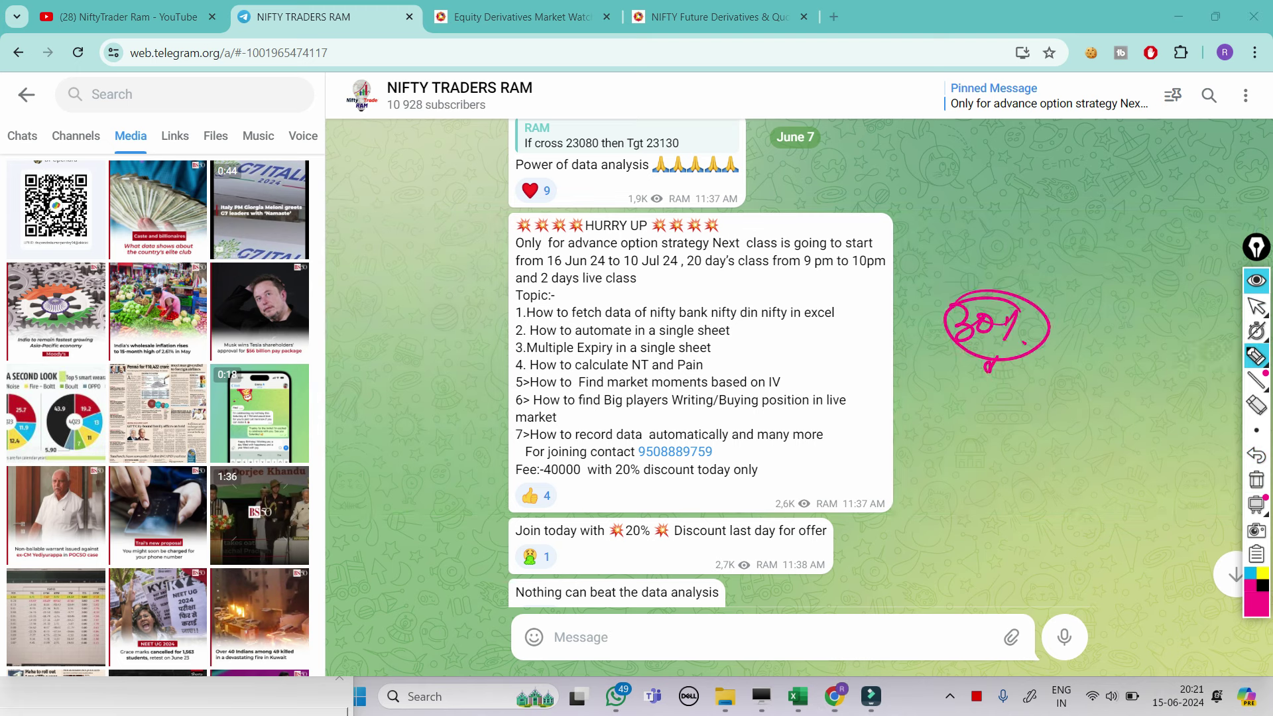
left_click_drag(643, 442, 744, 464)
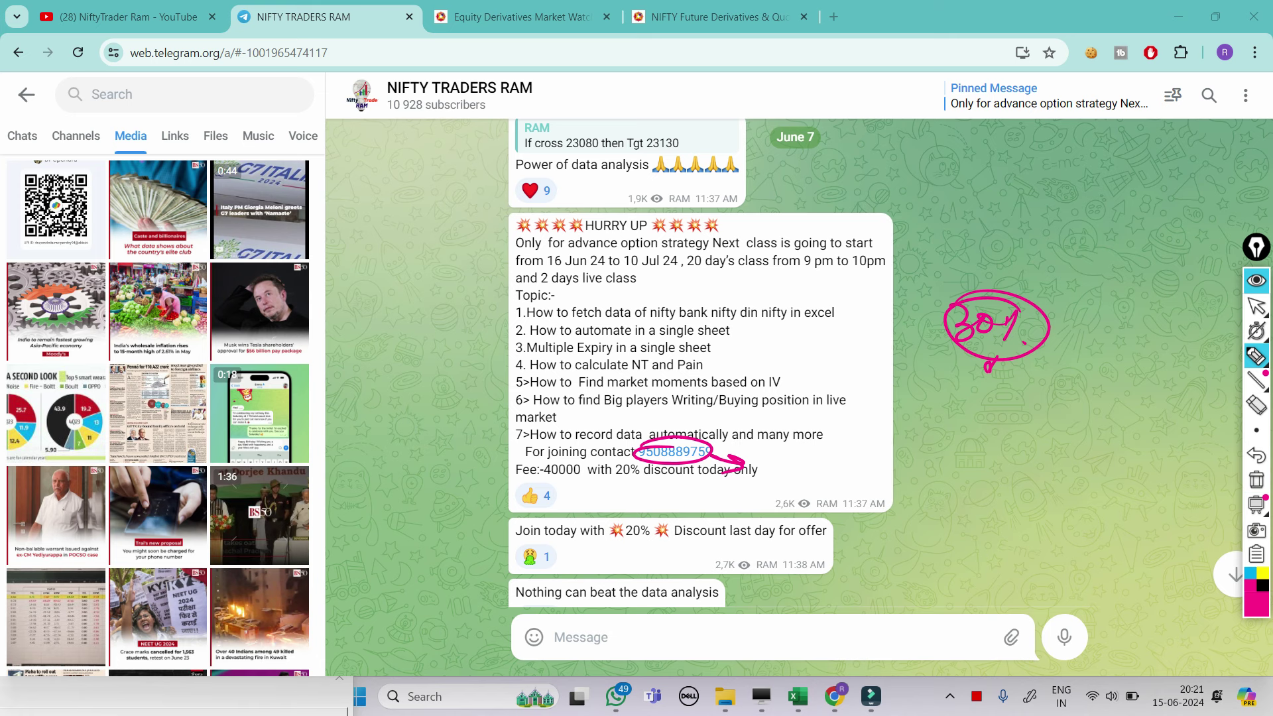
Handwrite a circled note on the other side of the class announcement, and clear all ink.
left_click_drag(401, 318, 396, 365)
left_click_drag(424, 335, 408, 358)
mouse_move(414, 358)
left_mouse_down()
mouse_move(437, 374)
mouse_move(494, 344)
mouse_move(483, 373)
left_mouse_up()
left_click_drag(414, 385, 498, 368)
left_click_drag(392, 345, 404, 325)
left_click_drag(499, 362, 479, 388)
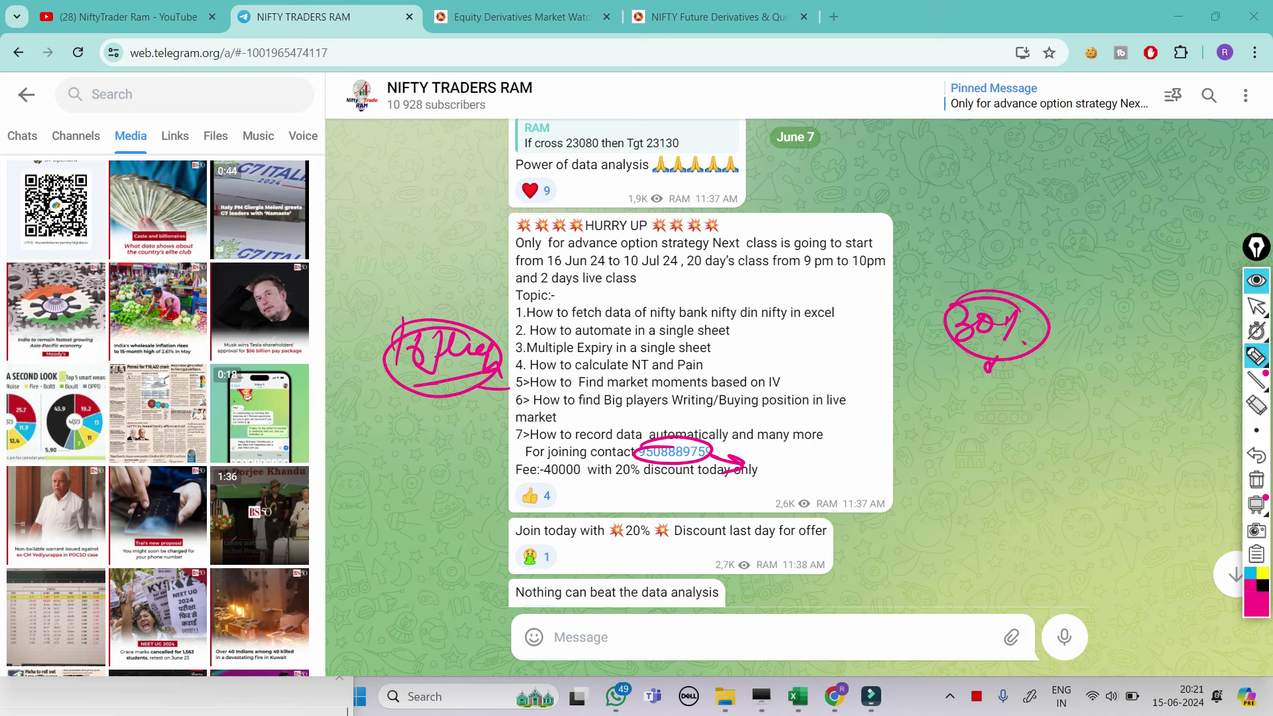
left_click(1257, 479)
left_click(1256, 307)
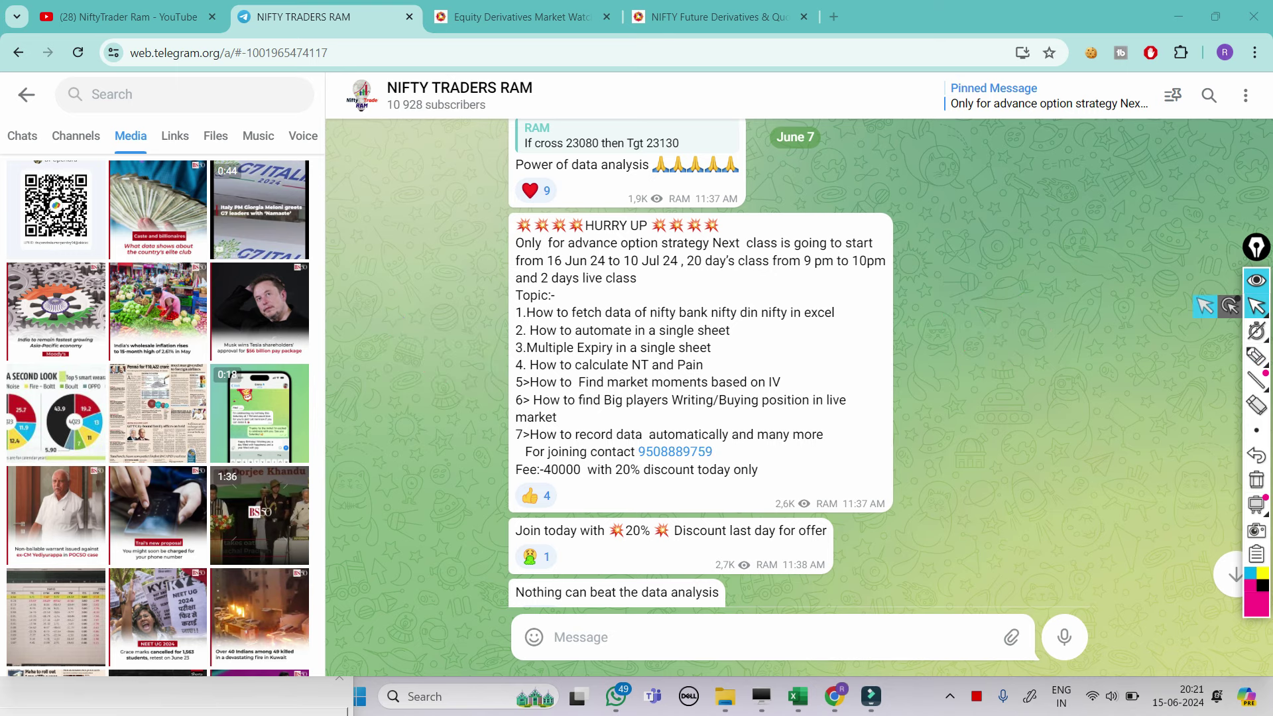
Go back to the June 6 class announcement and show the hidden system tray icons.
scroll(701, 363, "up", 10)
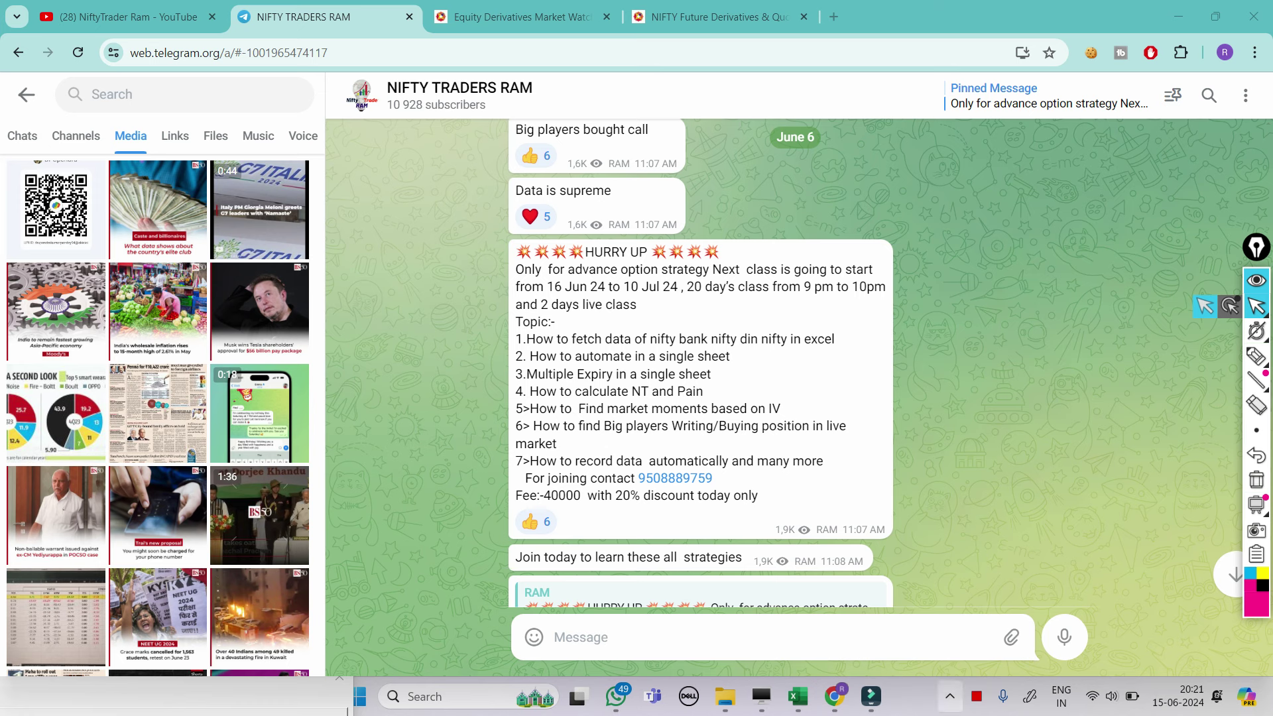
left_click(950, 696)
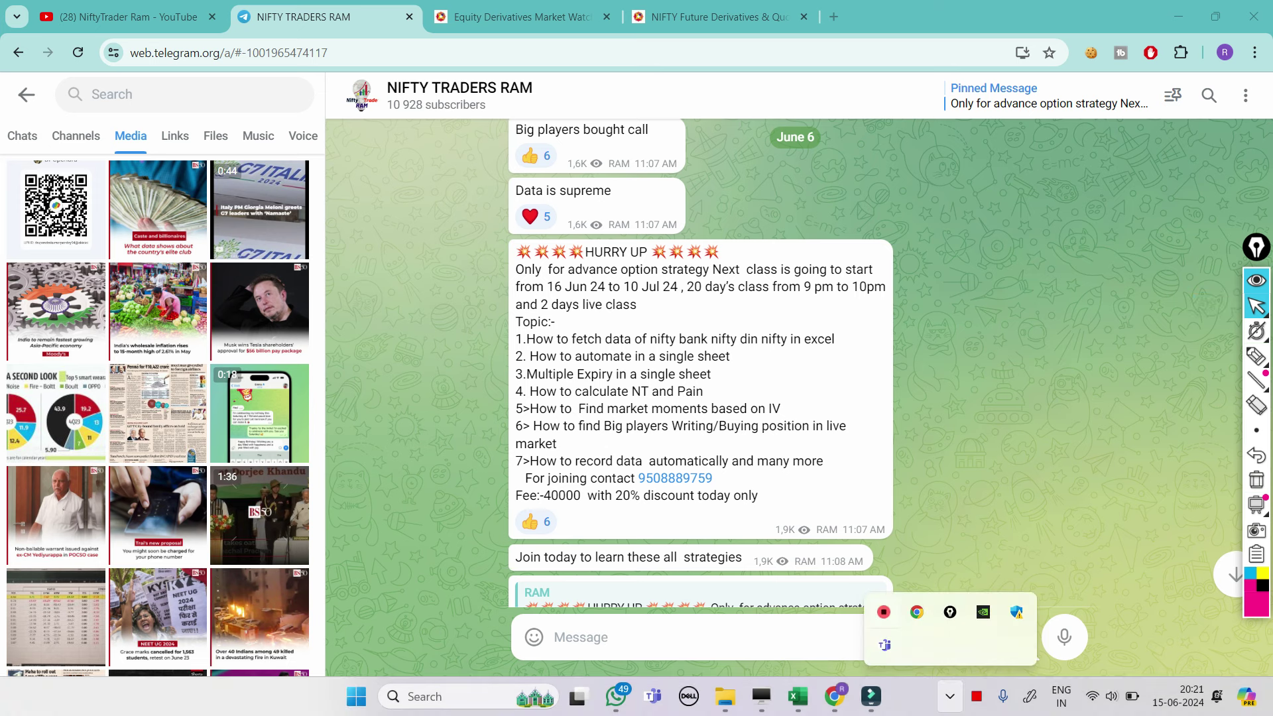